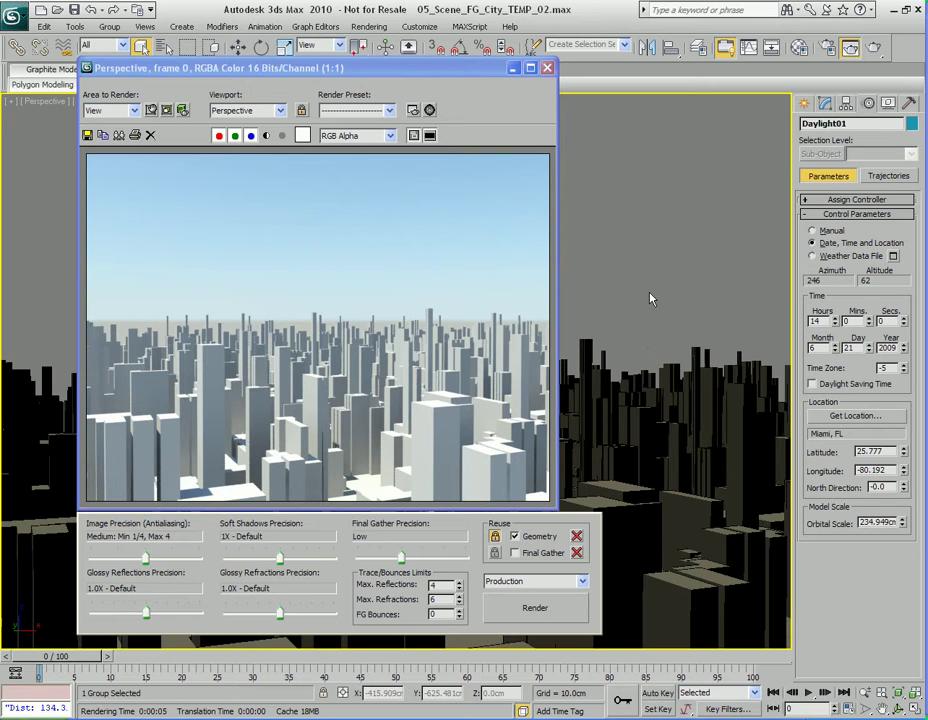
- Show Daylight01's modifier settings, collapse all rollouts, and review the Daylight Parameters
click(825, 103)
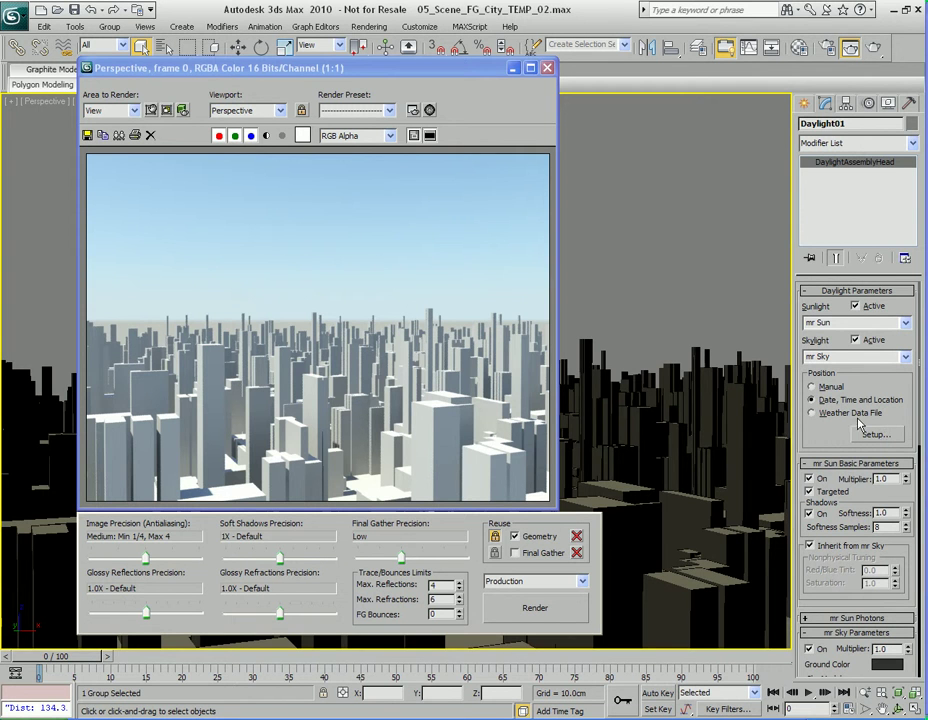
right_click(866, 383)
click(828, 397)
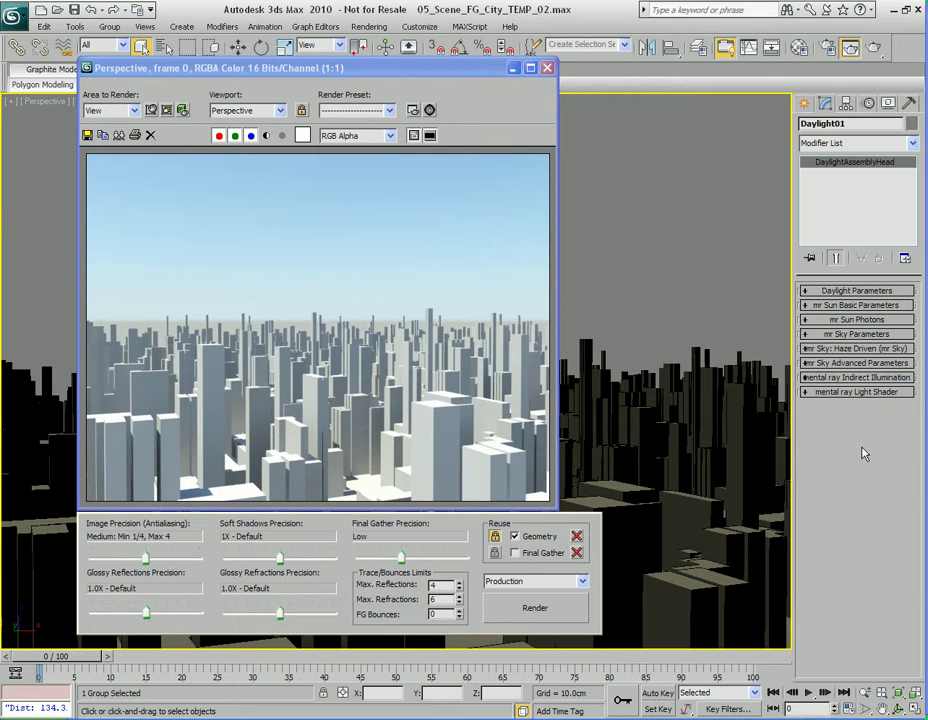
click(856, 290)
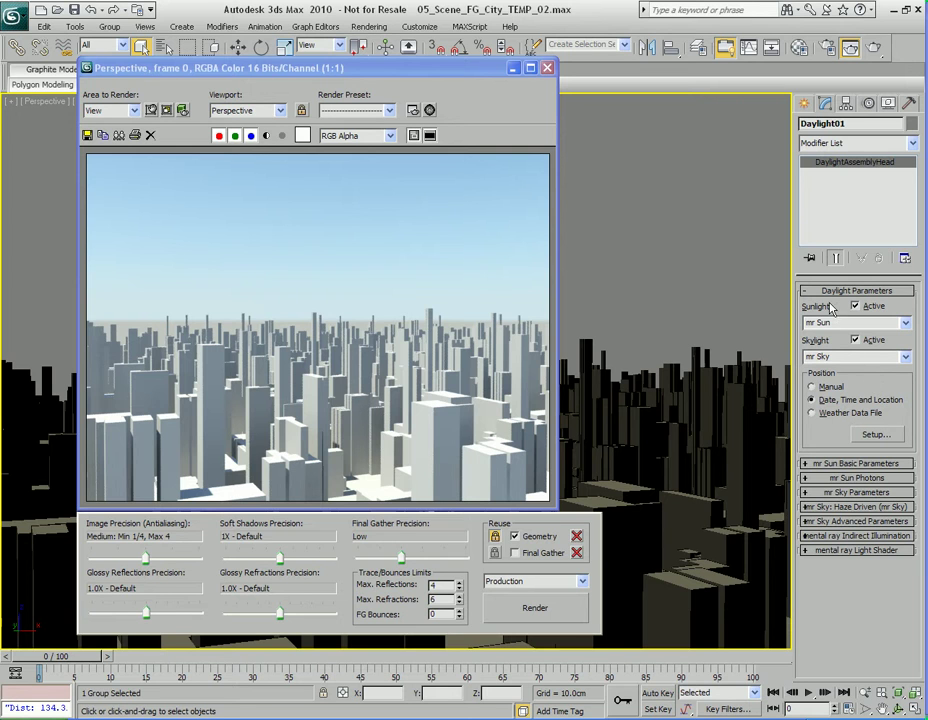
click(856, 290)
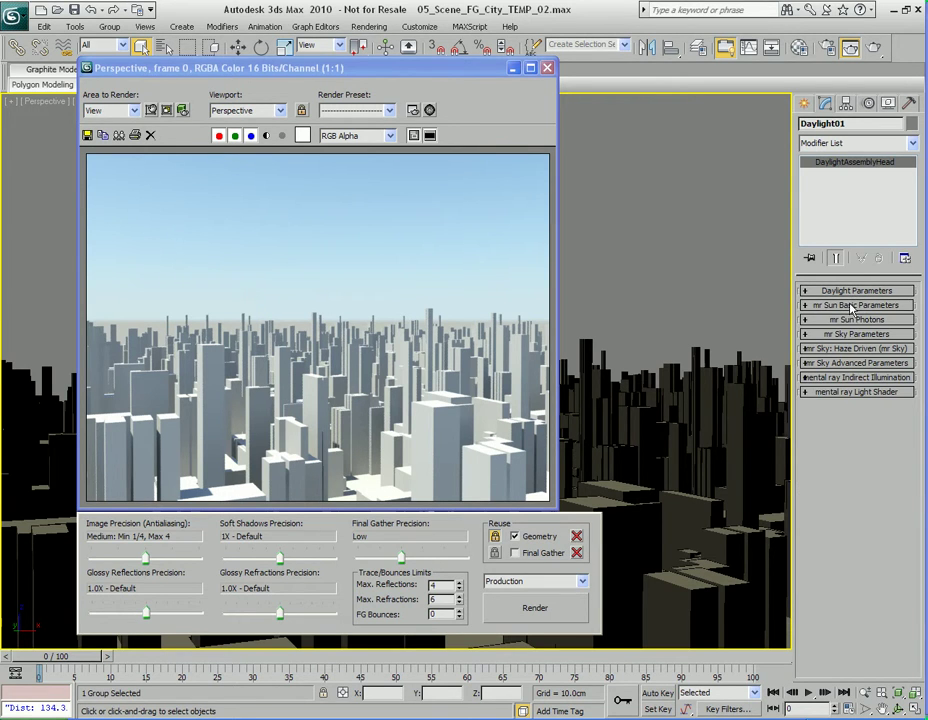
- Set the mr Sun multiplier to 0.5 in the basic parameters and render the city view
click(858, 306)
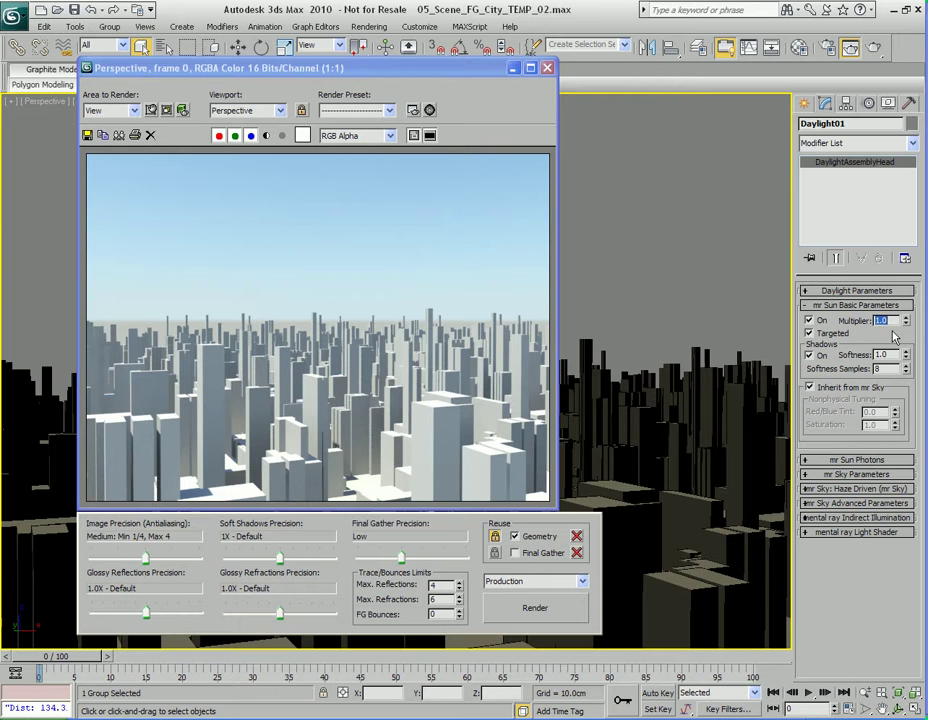
text(0.5)
key(Return)
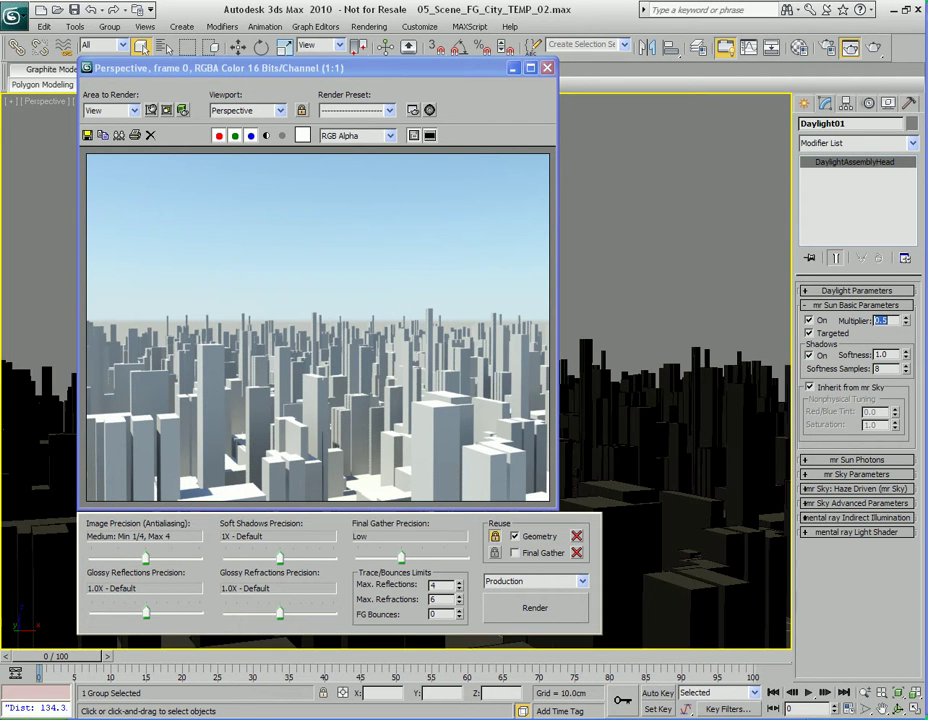
click(535, 607)
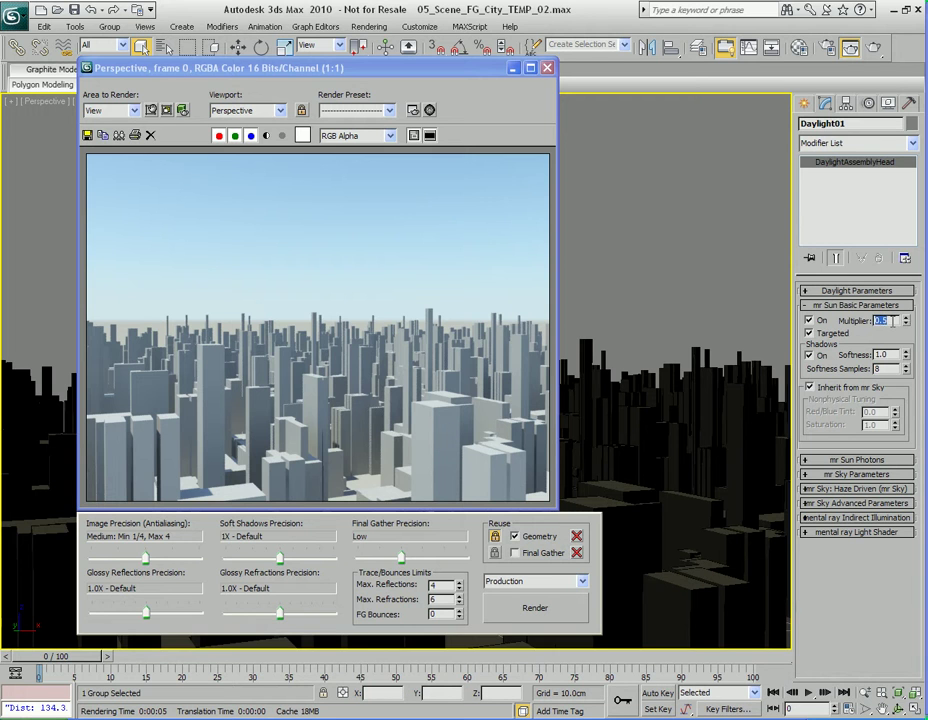
- Render the city with the mr Sun multiplier set to 2.0, and restore the multiplier to 1.0
text(2)
key(Return)
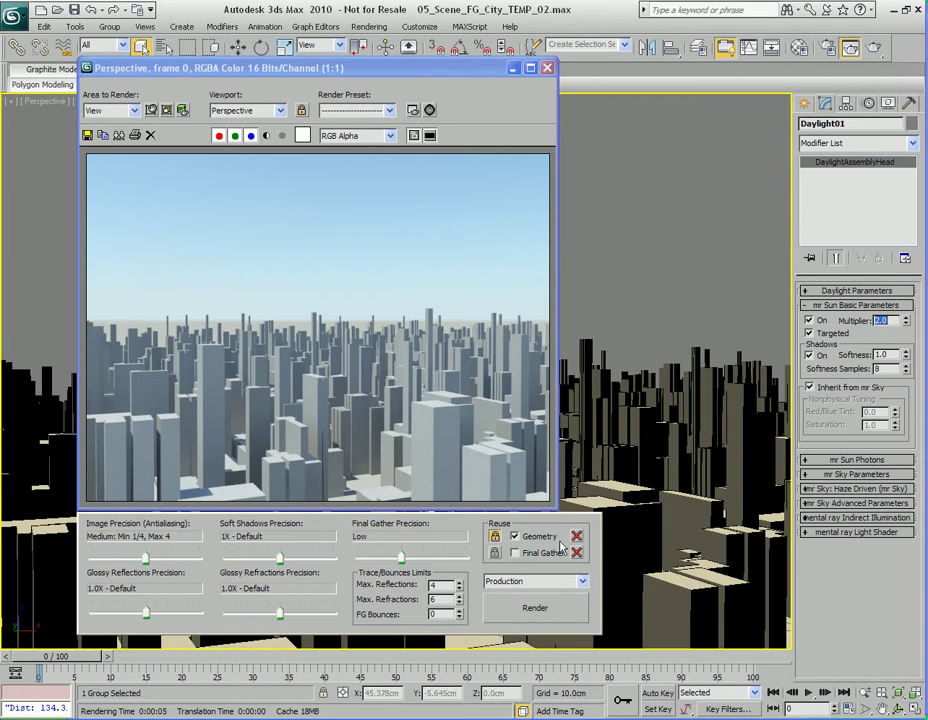
click(535, 607)
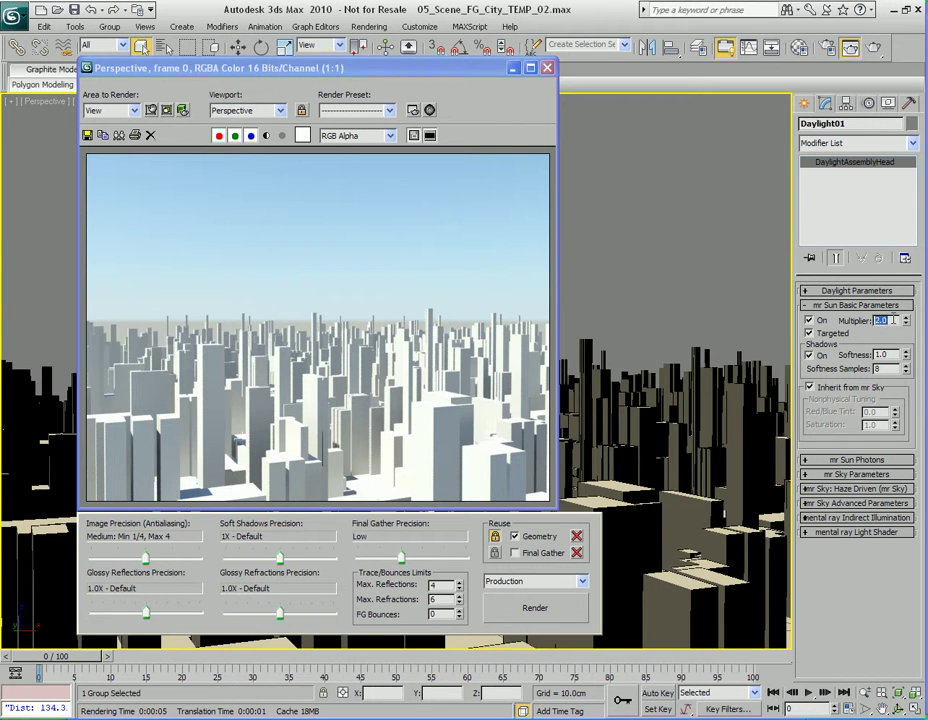
text(1)
key(Return)
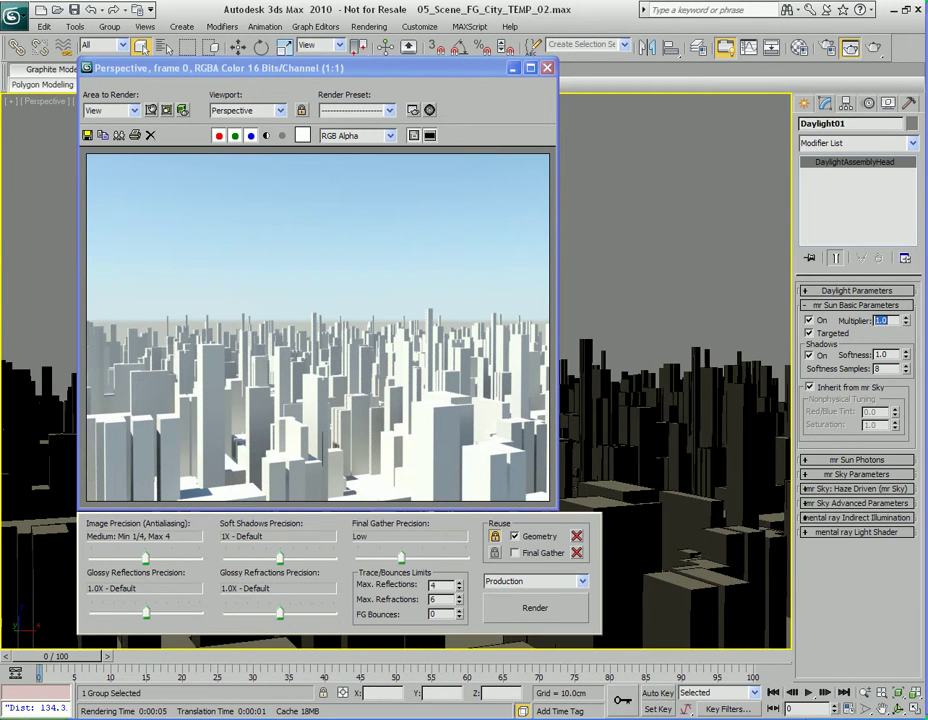
- Render a close-up perspective view looking down on the buildings and their ground shadows
double_click(880, 354)
click(548, 68)
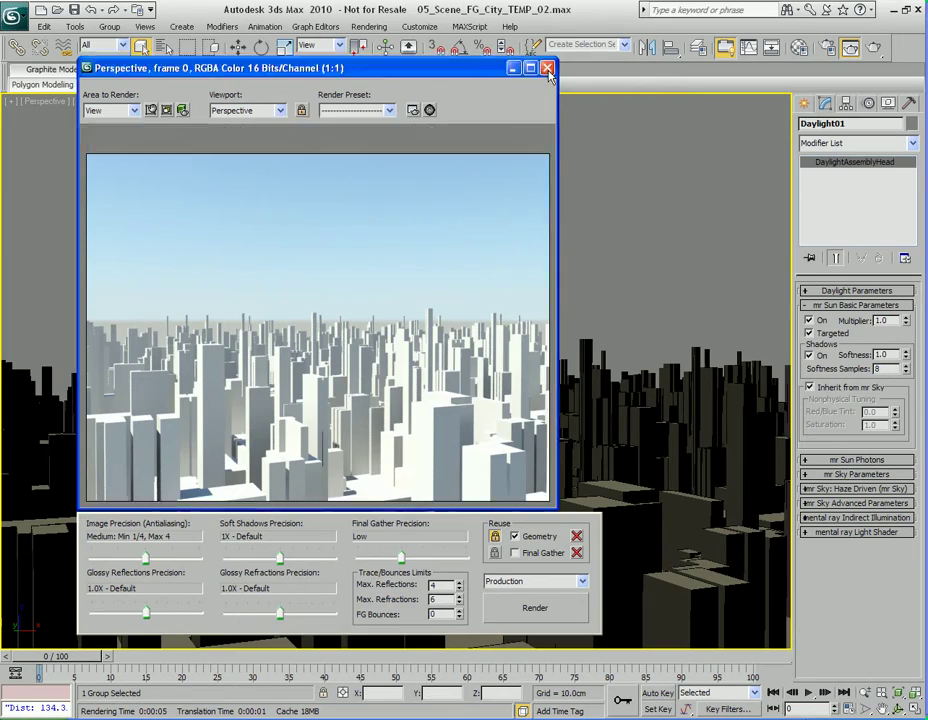
alt+middle_drag(534, 429, 427, 456)
scroll(427, 456, up, 10)
scroll(465, 370, up, 10)
key(shift+q)
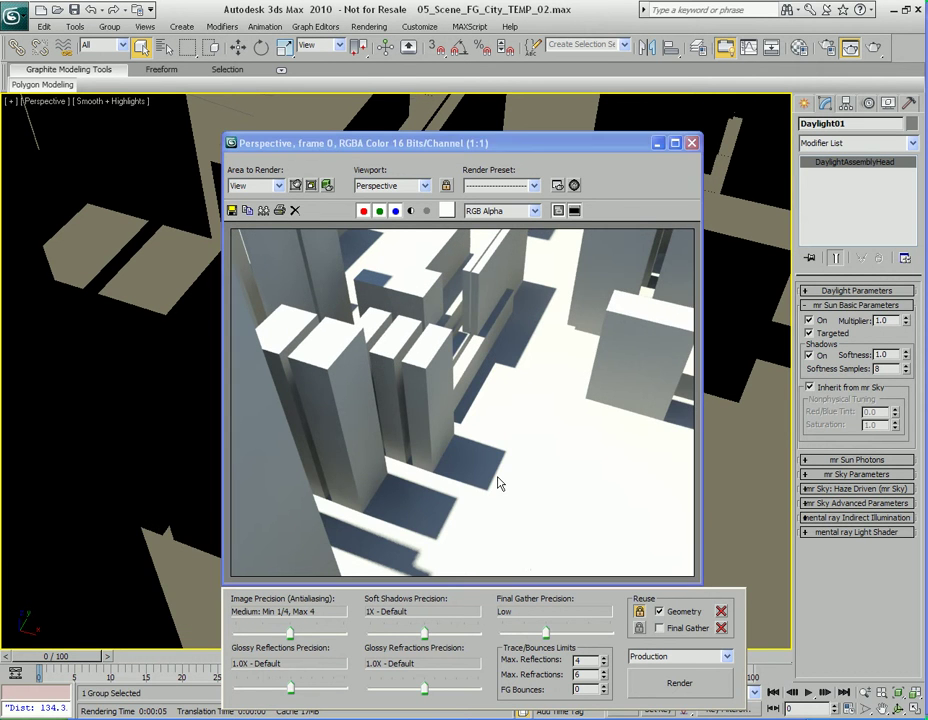
- Set the area to render to Blowup and place a reduced region around the shadow at the foot of the buildings
click(280, 187)
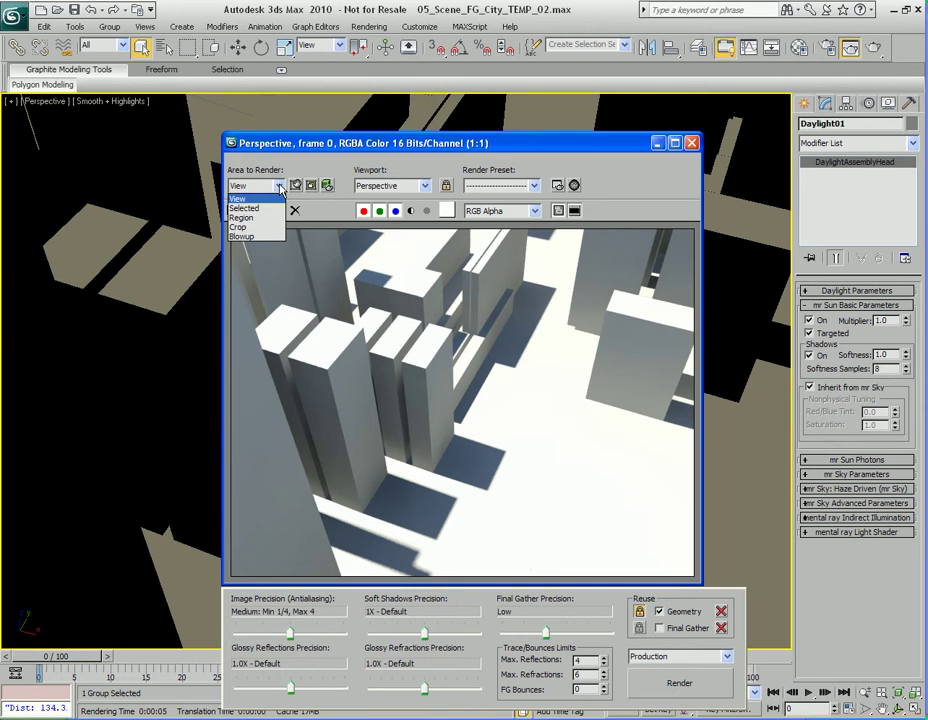
click(250, 236)
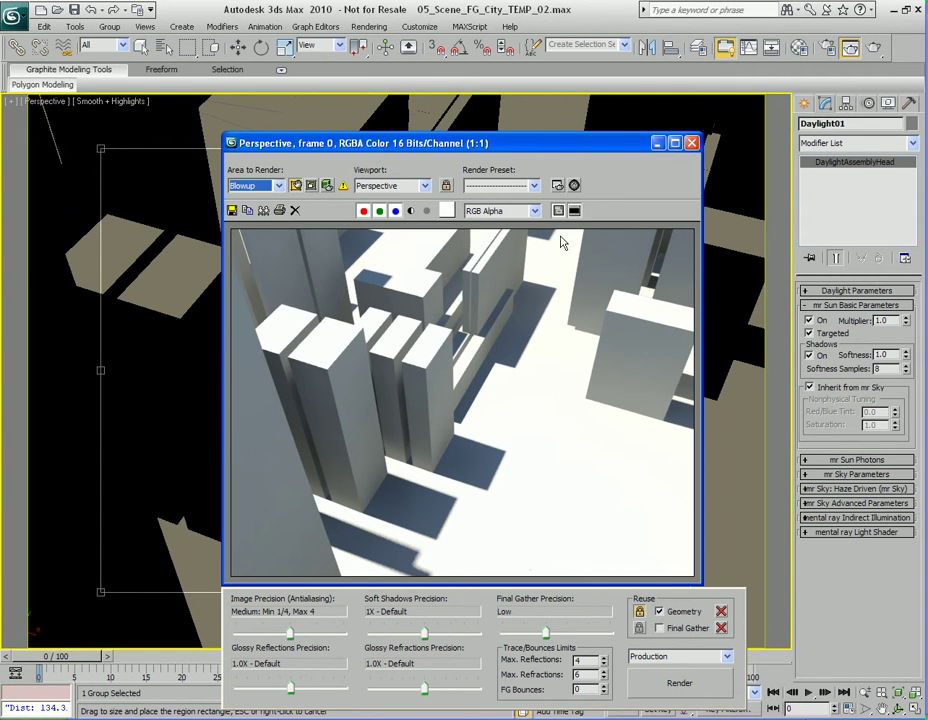
click(658, 144)
drag(688, 153, 373, 451)
drag(226, 506, 415, 485)
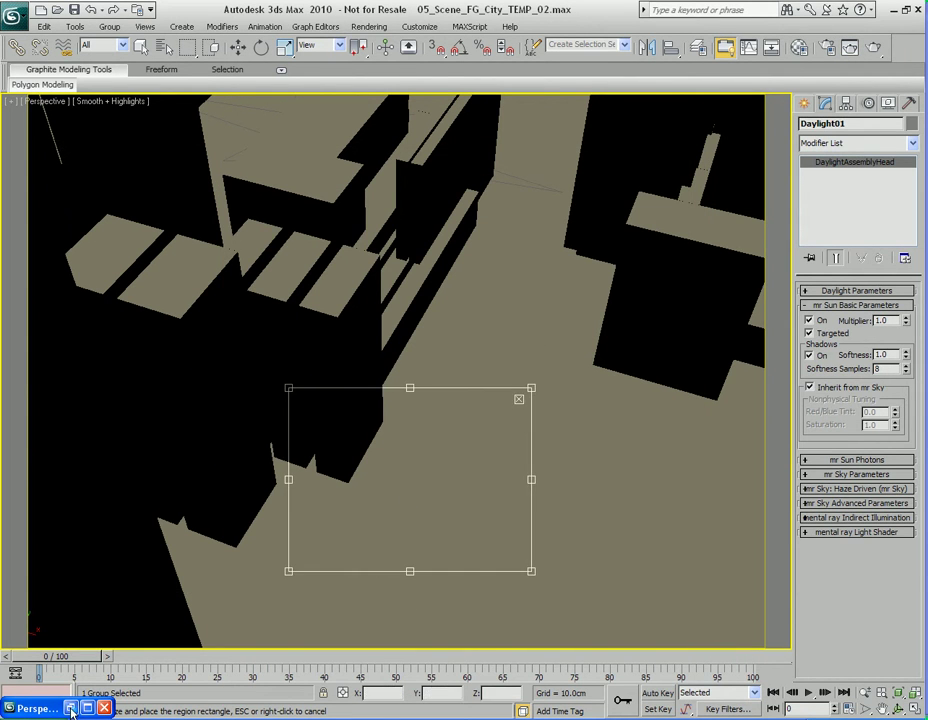
key(shift+q)
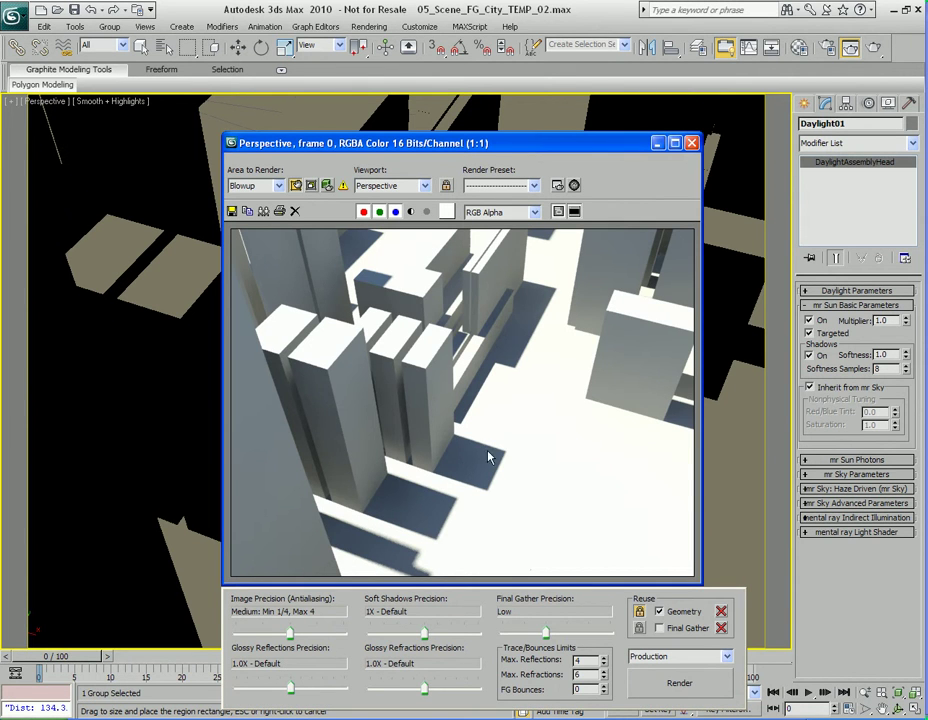
- Tighten the blowup region around the building's cast shadow and render that area
click(658, 147)
drag(460, 470, 472, 478)
drag(302, 558, 331, 534)
drag(478, 487, 473, 494)
click(71, 708)
click(680, 683)
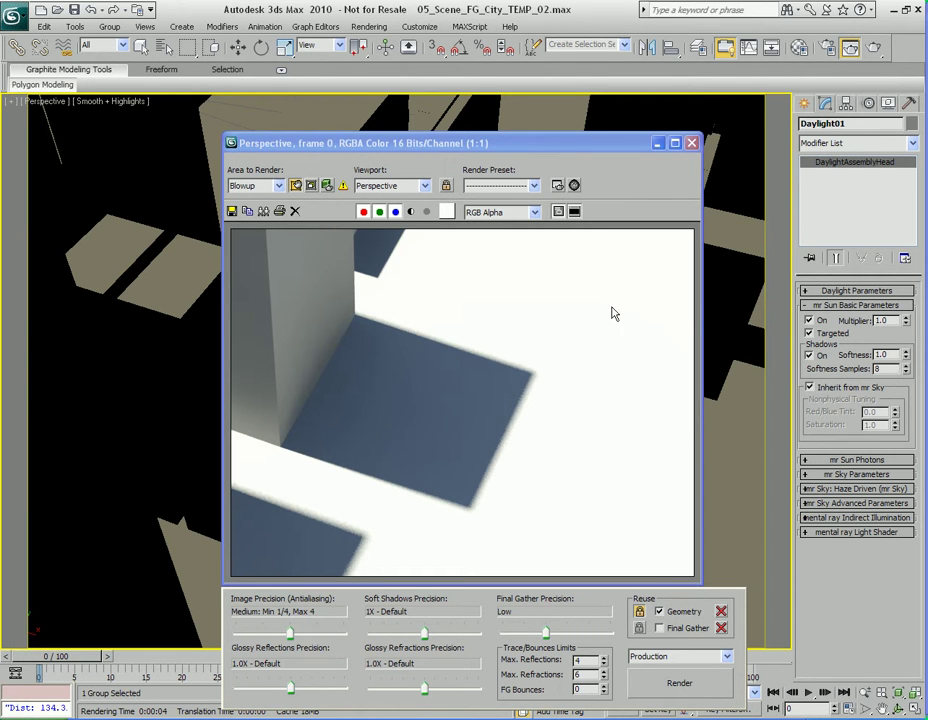
- Leave blowup region editing in the viewport, keeping the rendered shadow window in view
drag(331, 146, 275, 363)
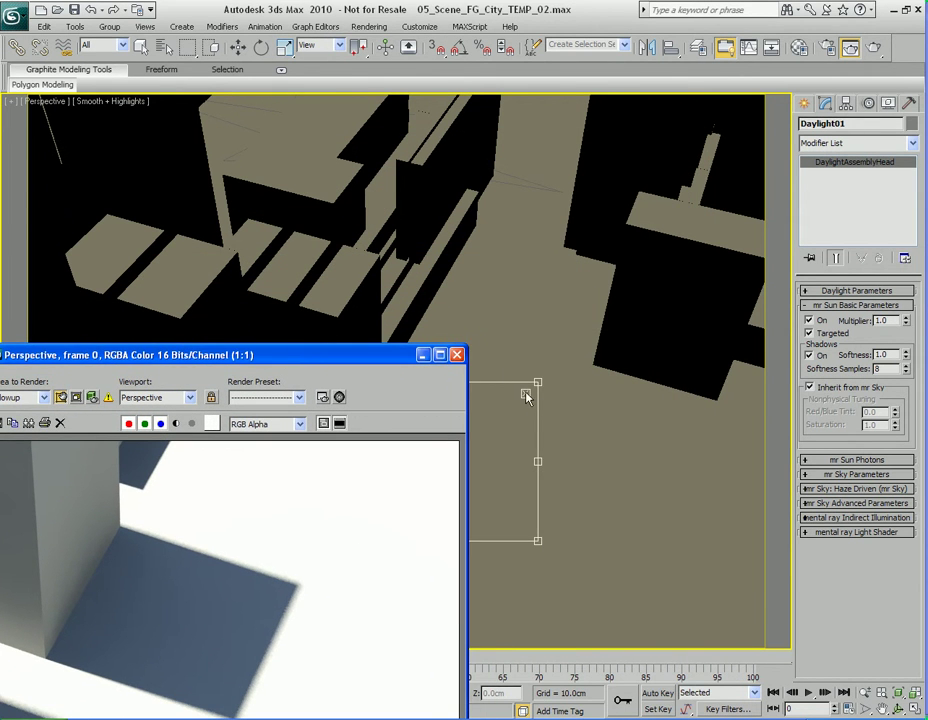
scroll(527, 396, up, 1)
drag(381, 357, 490, 115)
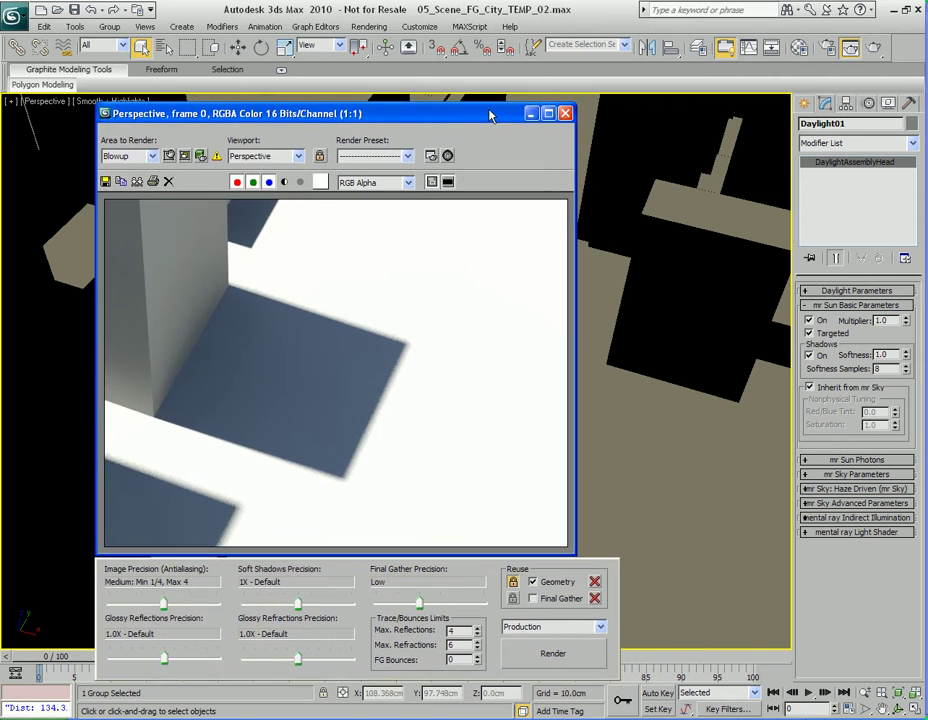
- Render the shadow close-up with the mr Sun shadow softness set to 0.0, 5.0 and 1.0 in turn
double_click(890, 354)
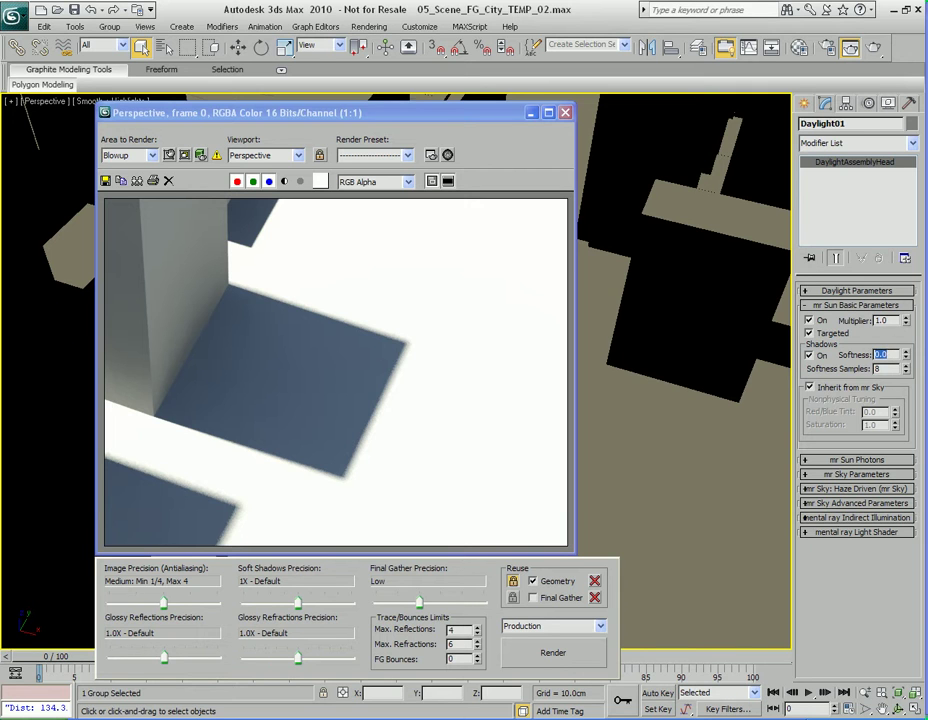
click(553, 652)
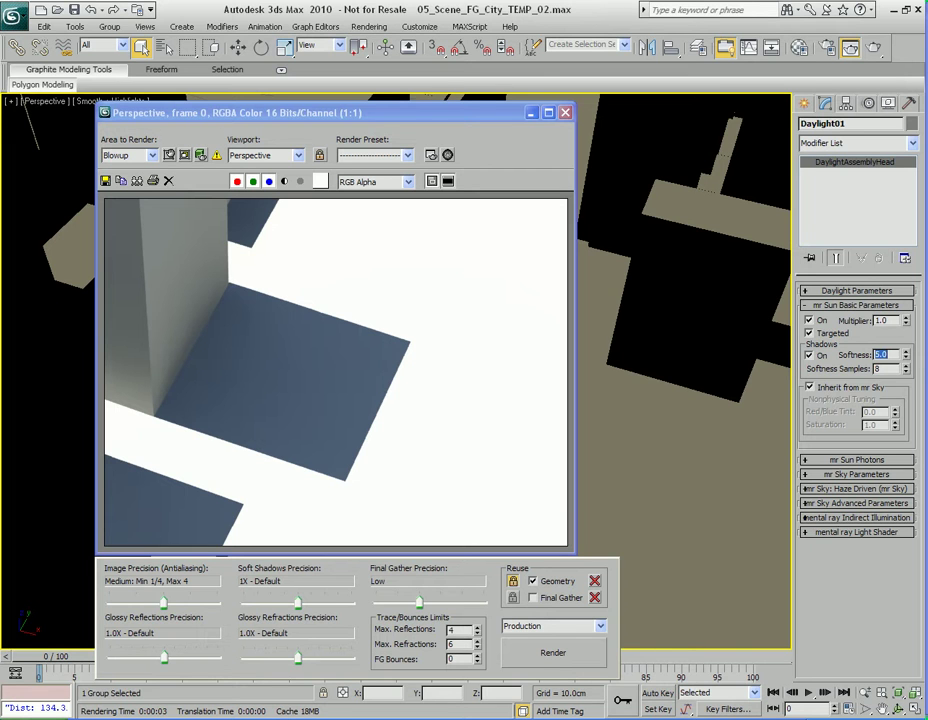
click(568, 662)
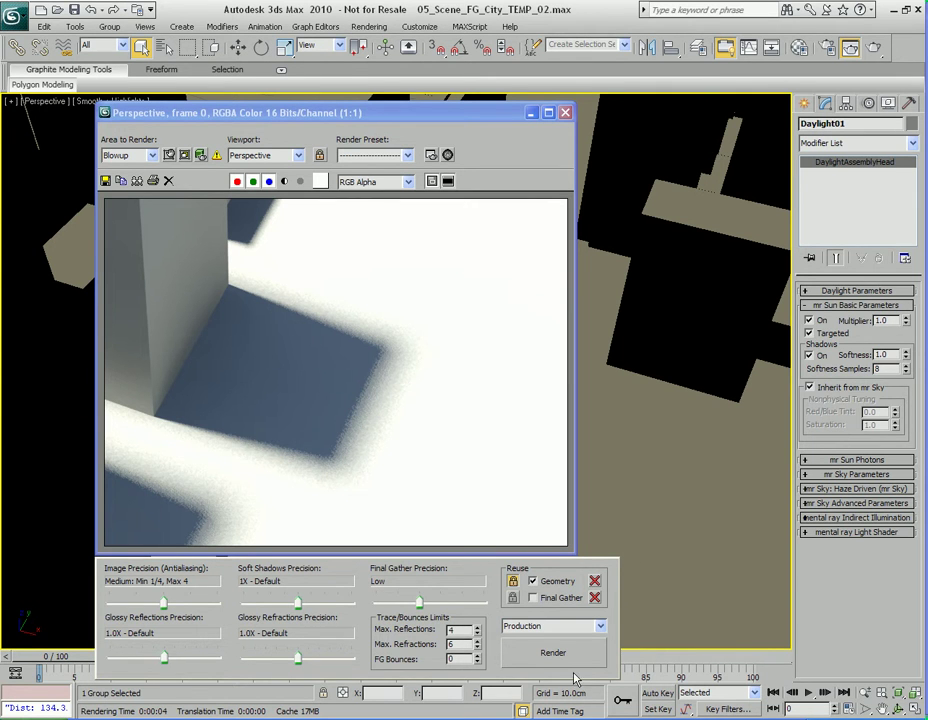
key(shift+q)
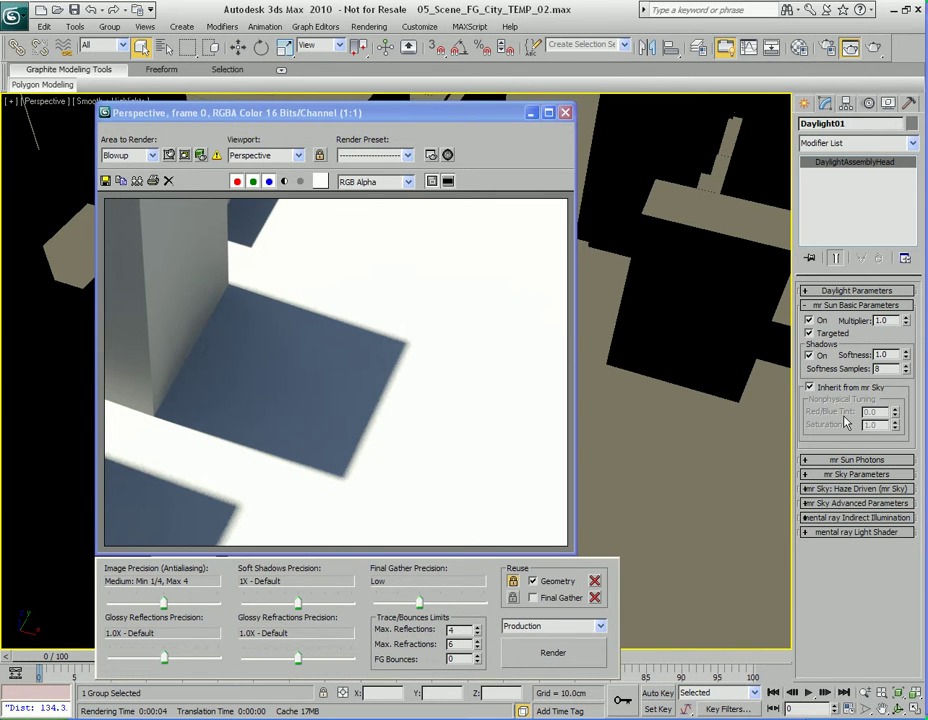
- Examine the sun's nonphysical tuning by toggling Inherit from mr Sky off and on, and review the mr Sun Photons settings
click(810, 388)
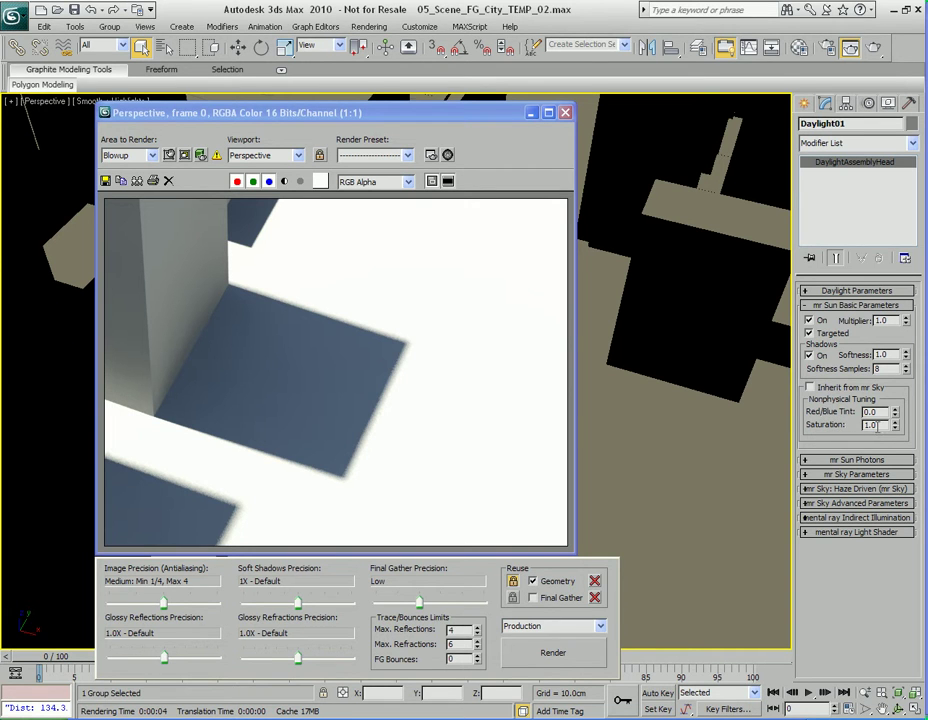
click(811, 388)
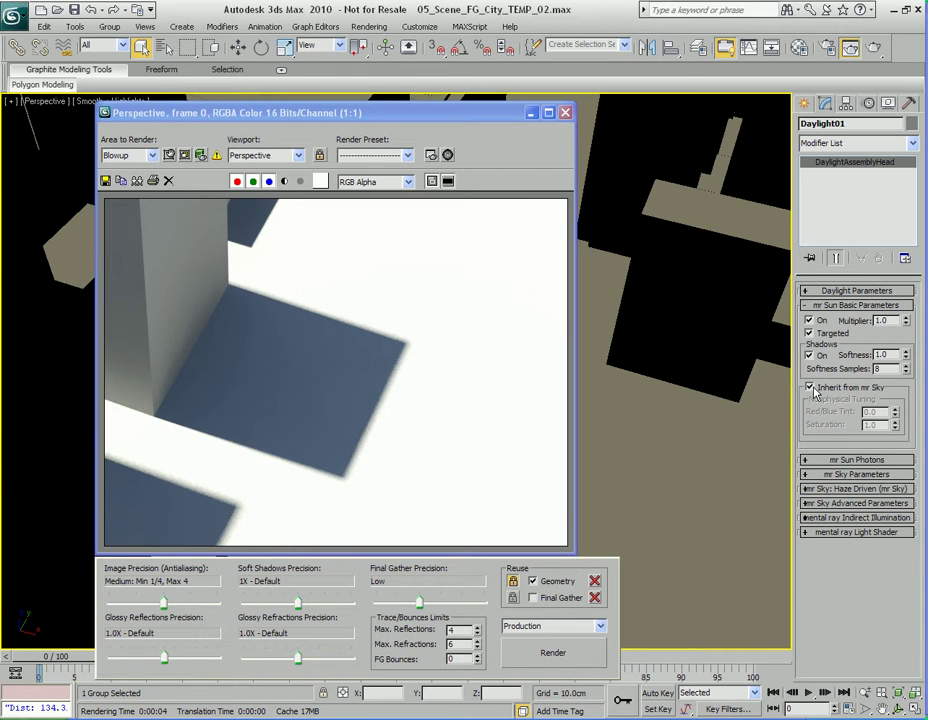
click(855, 305)
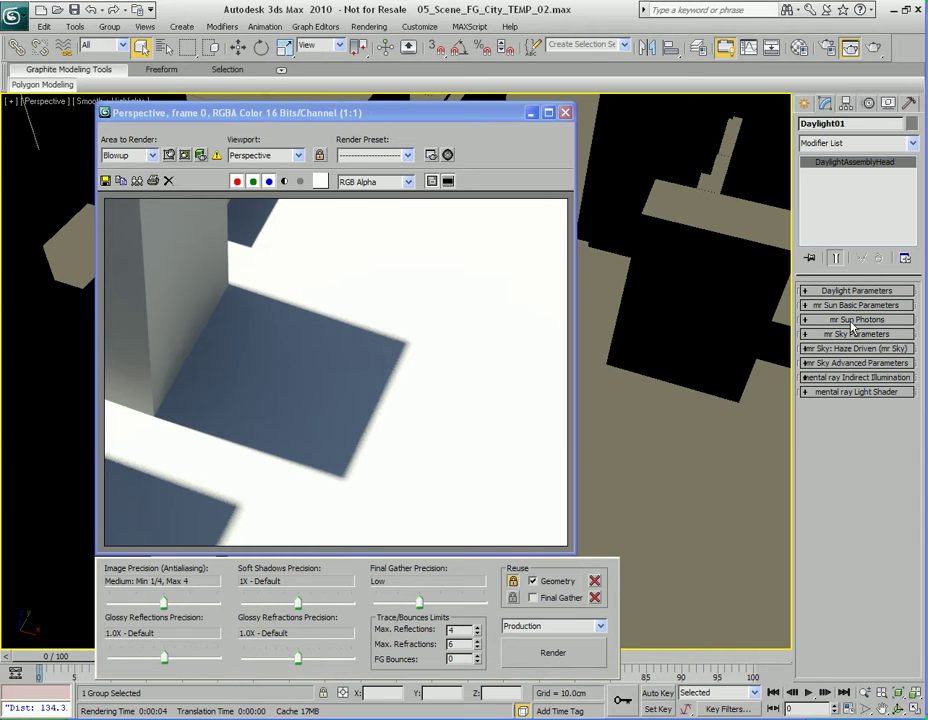
click(851, 321)
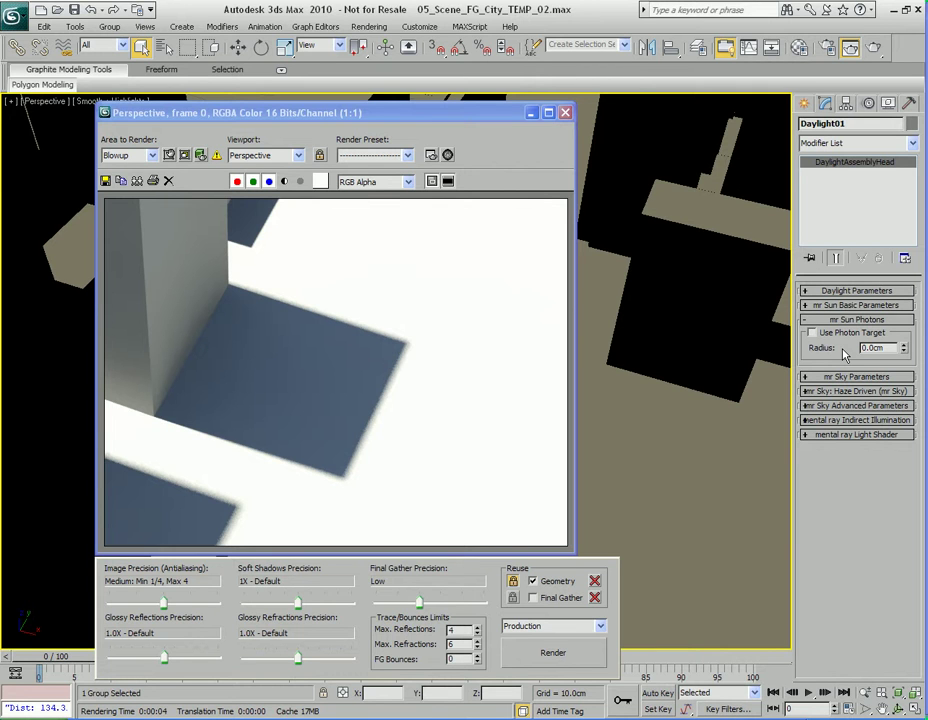
click(851, 320)
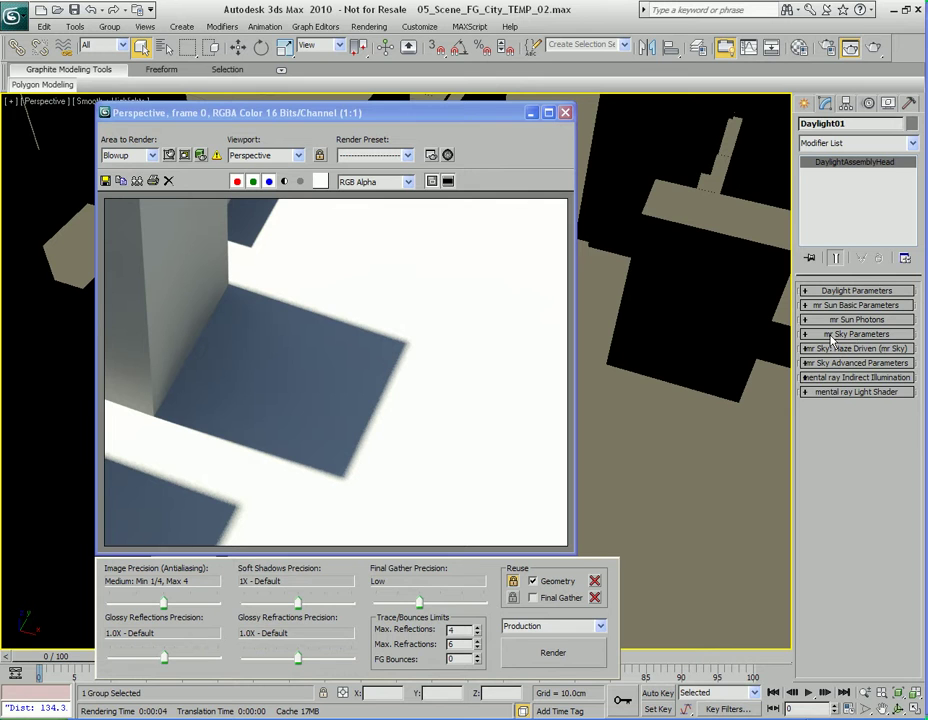
- Review the mr Sky parameters, including the available sky models and the haze setting of the Haze Driven model
click(852, 336)
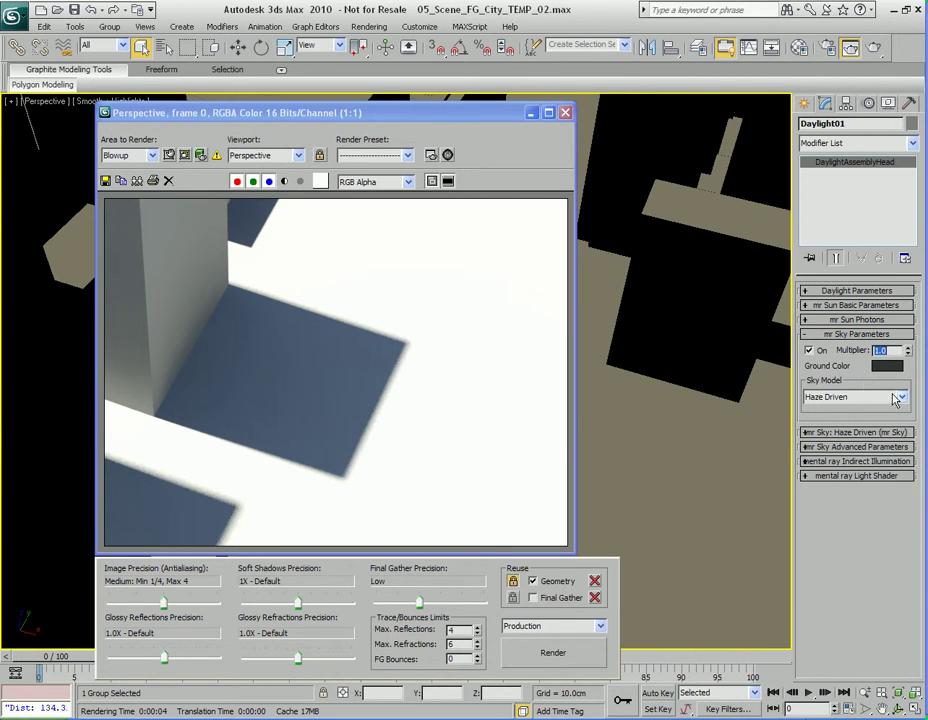
click(888, 397)
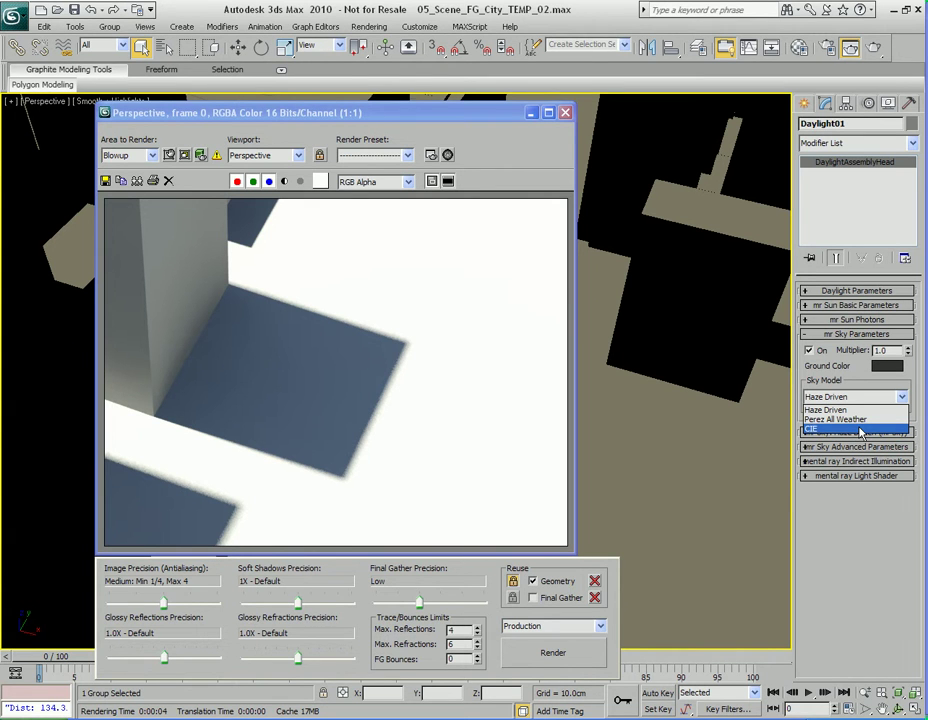
click(860, 429)
click(871, 410)
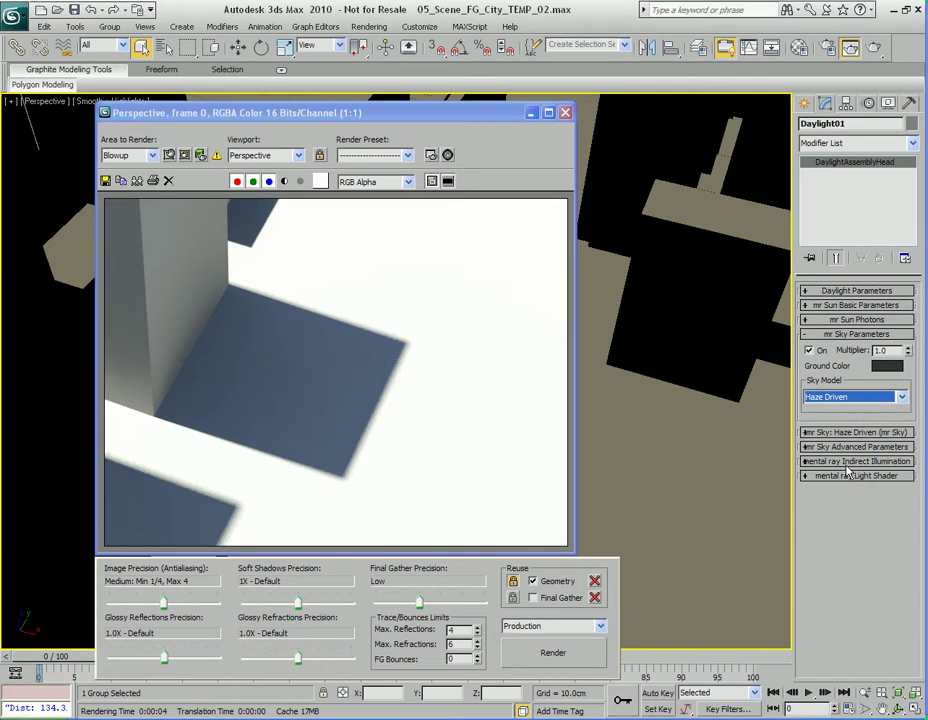
click(856, 437)
click(852, 396)
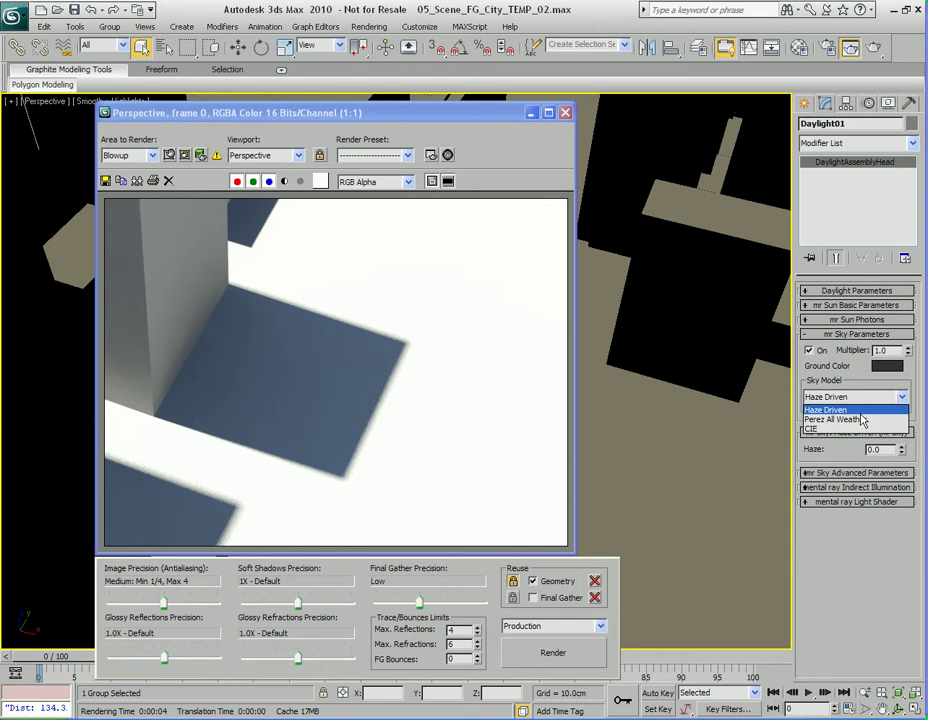
click(862, 410)
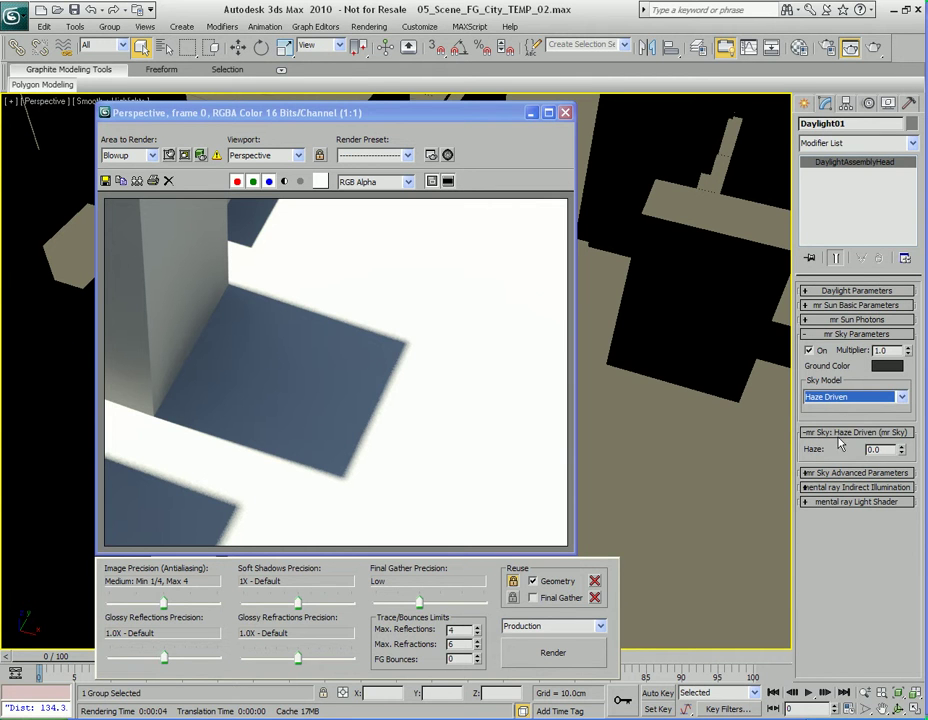
- Set the mr Sky model to Perez All Weather and review its illuminance parameters
click(859, 398)
click(859, 400)
click(858, 397)
click(872, 420)
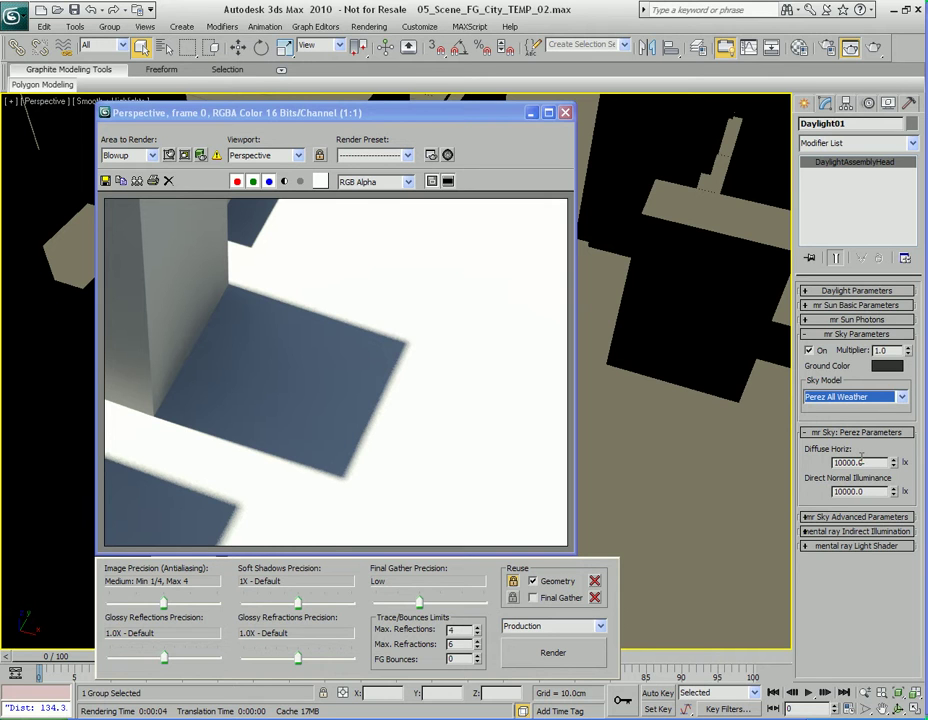
click(815, 496)
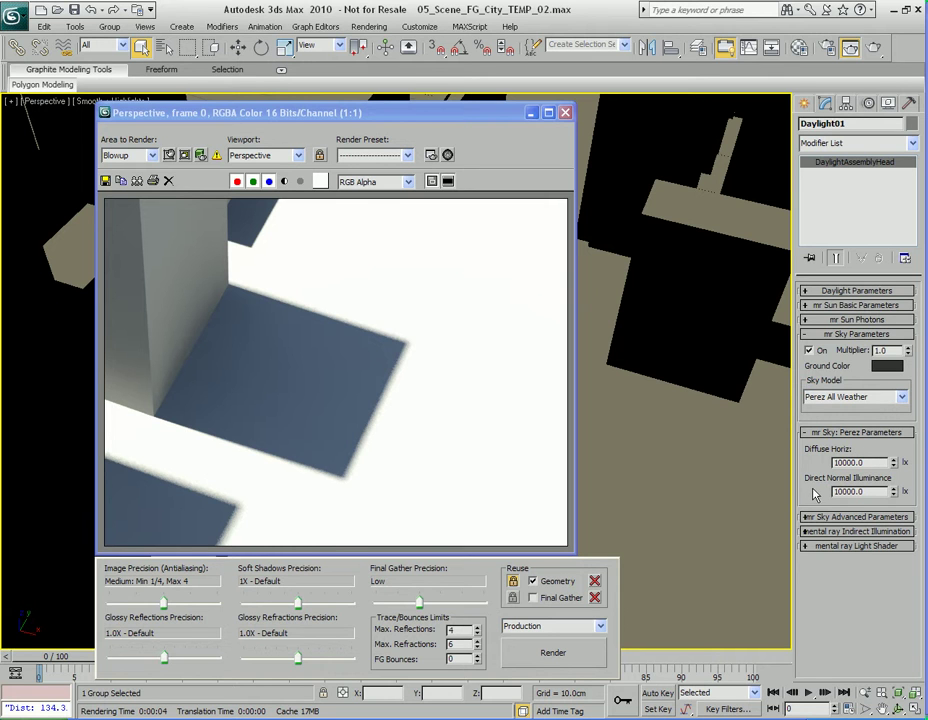
- Switch the sky model to CIE to review its parameters, and return the sky model to Haze Driven
click(870, 397)
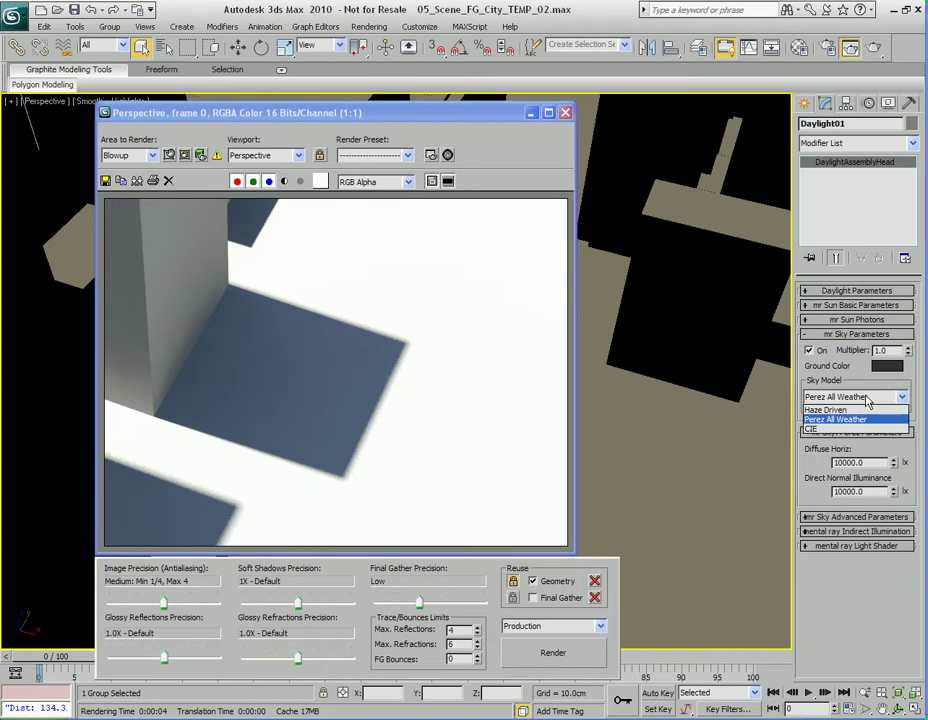
click(866, 428)
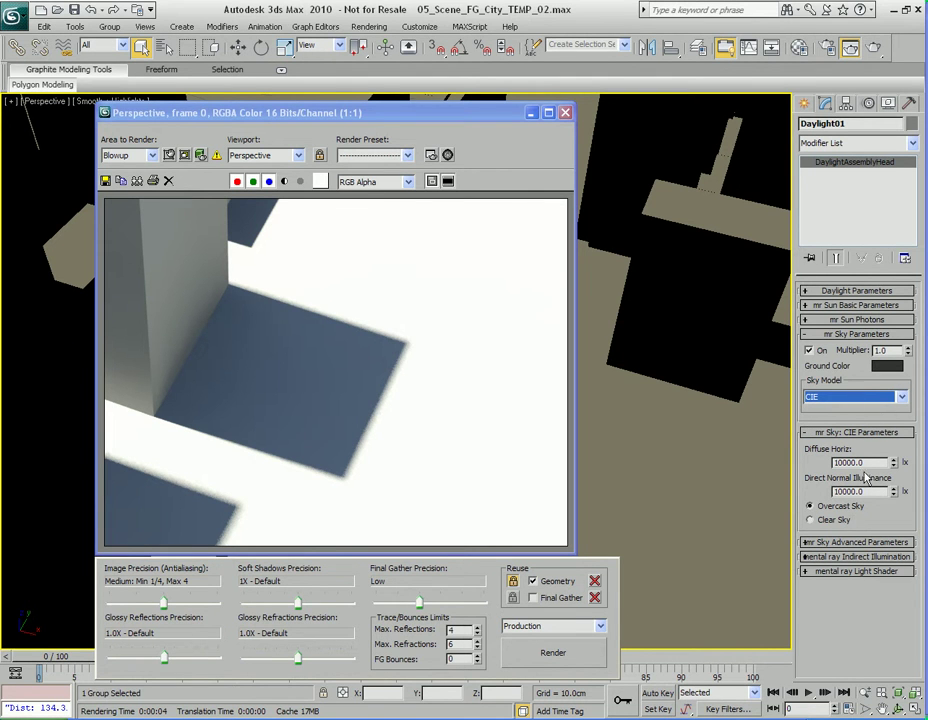
click(860, 398)
click(859, 411)
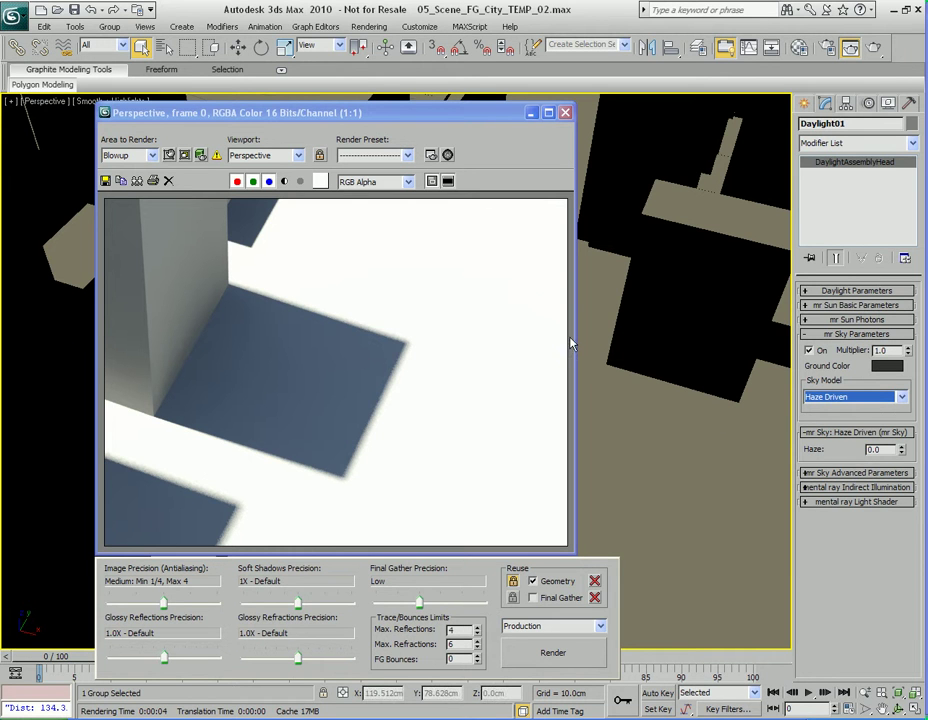
- Close the shadow close-up render, restore the saved perspective view of the city and render it
click(489, 344)
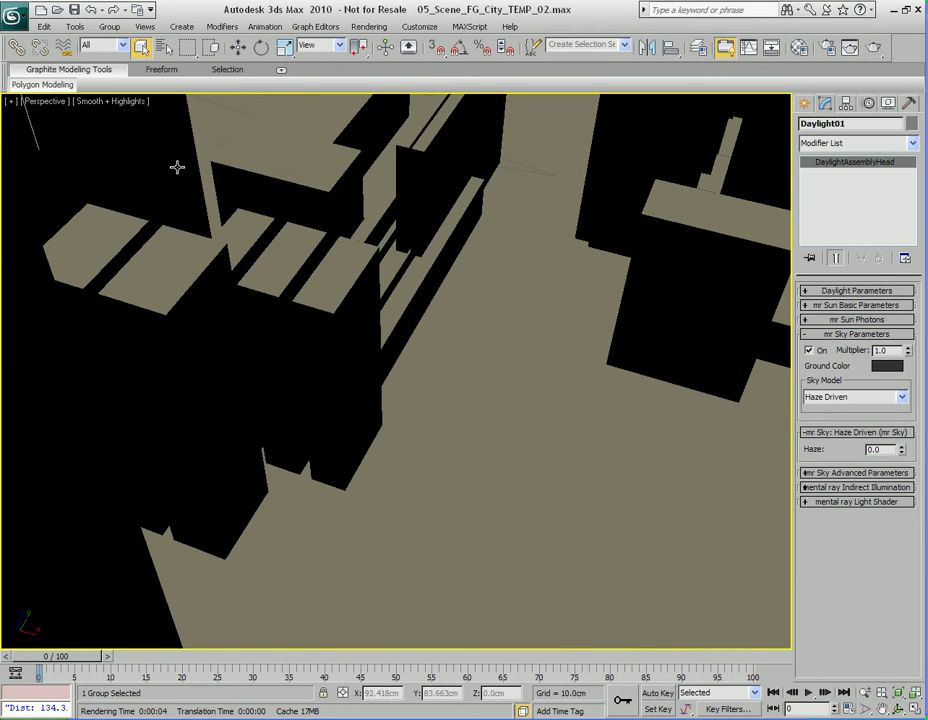
click(146, 27)
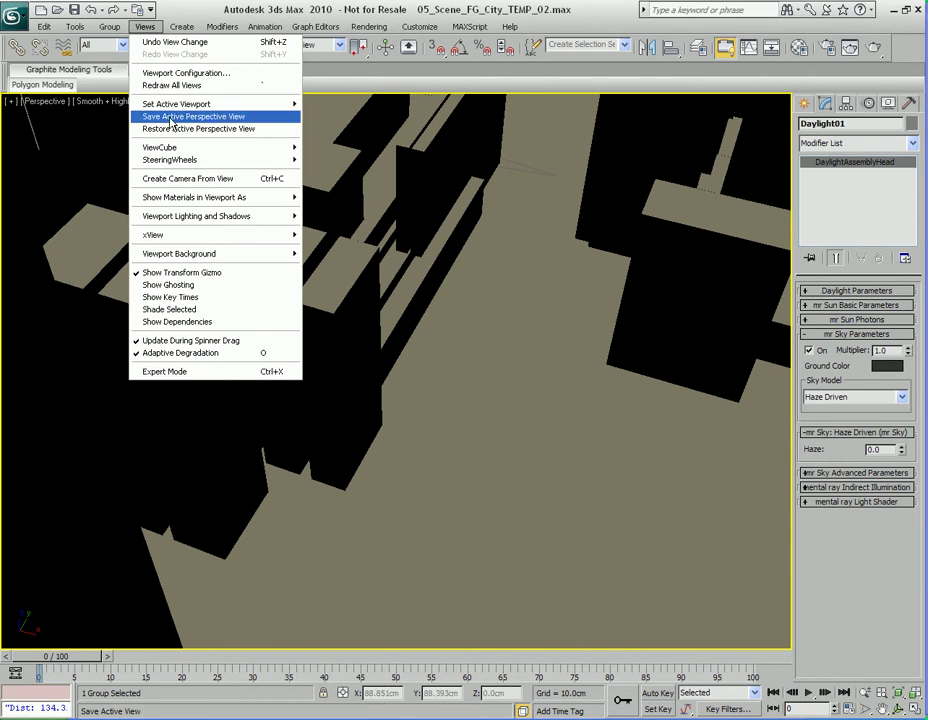
click(233, 135)
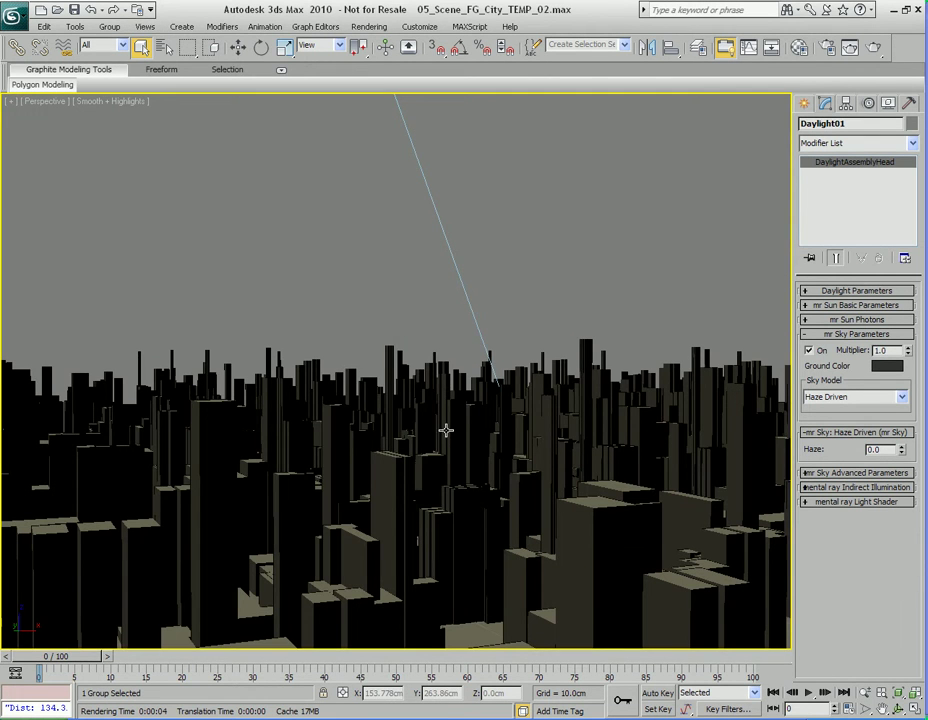
key(shift+q)
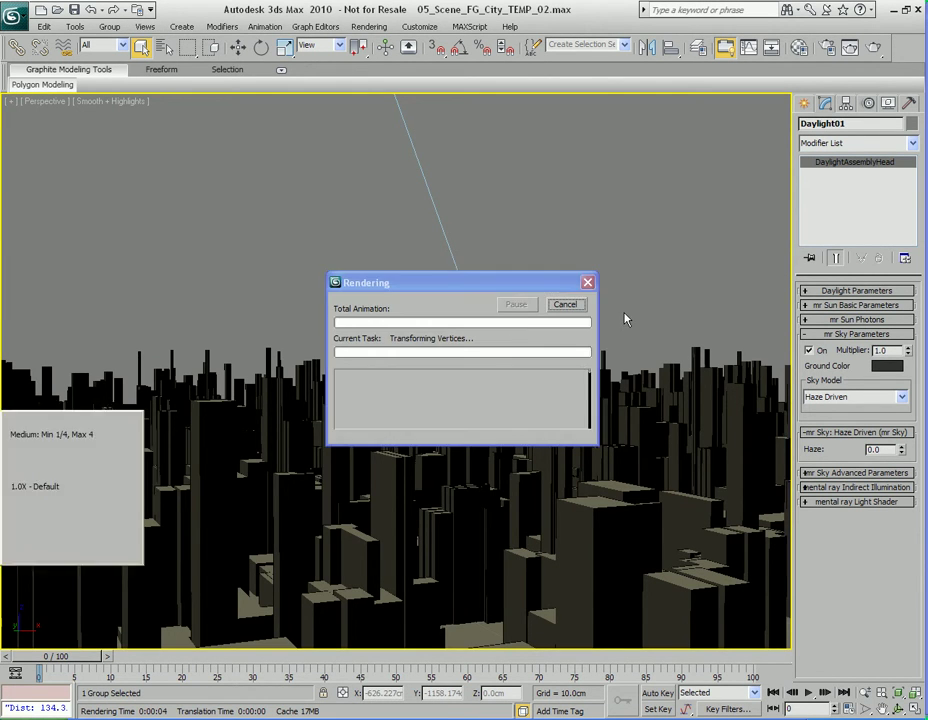
drag(591, 161, 391, 111)
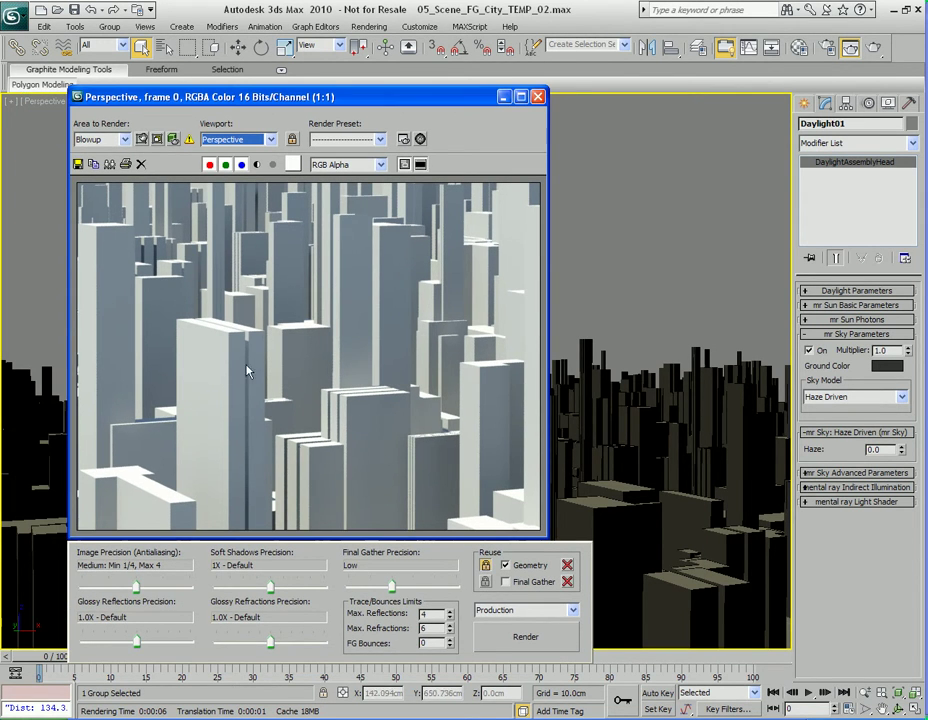
- Change the area to render from Blowup to View and render the whole city view
click(103, 140)
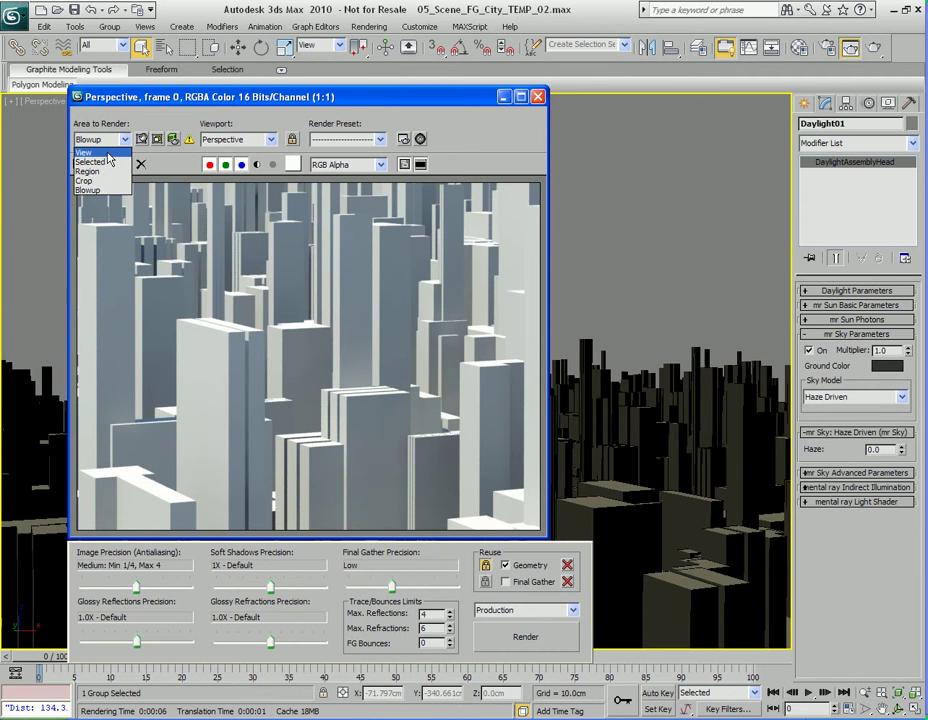
click(108, 154)
click(526, 637)
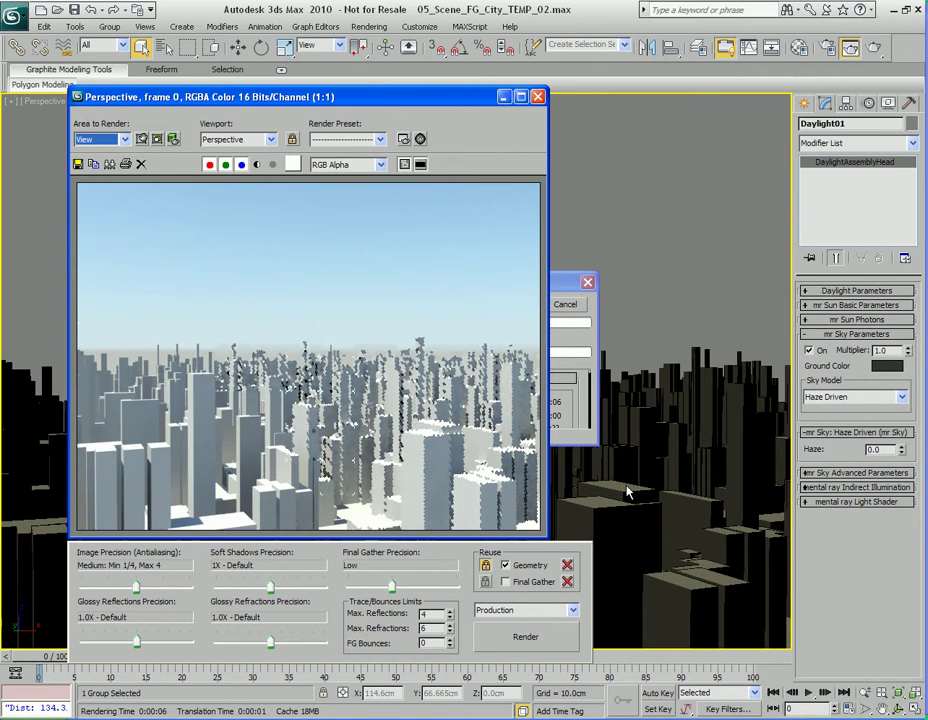
drag(322, 97, 287, 80)
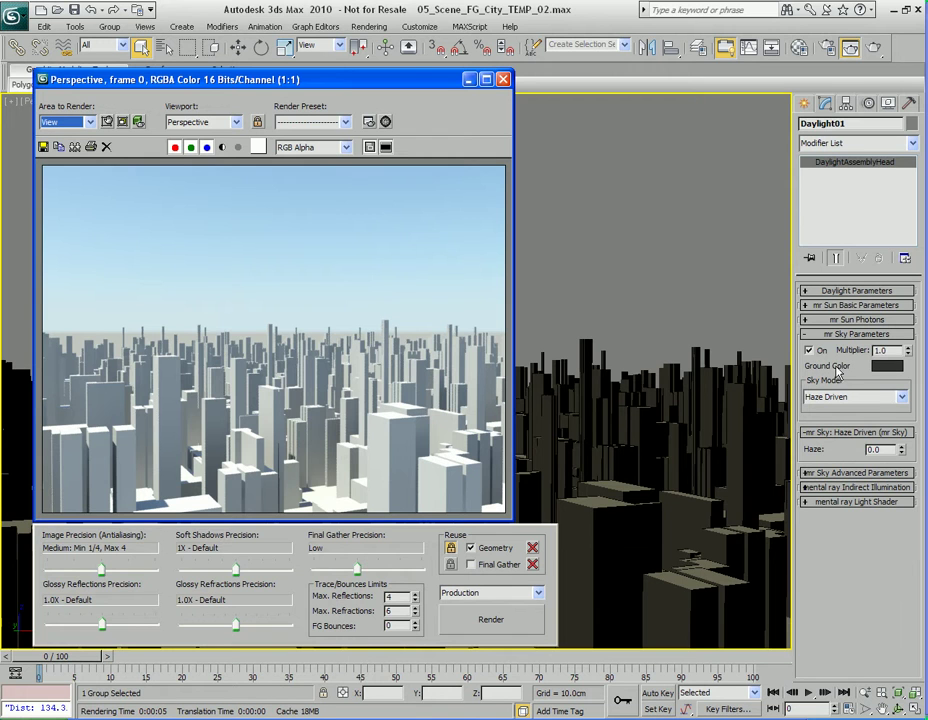
- Render the city with a bright red mr Sky ground color, and restore the ground color to dark gray with RGB values of 0.2
click(891, 368)
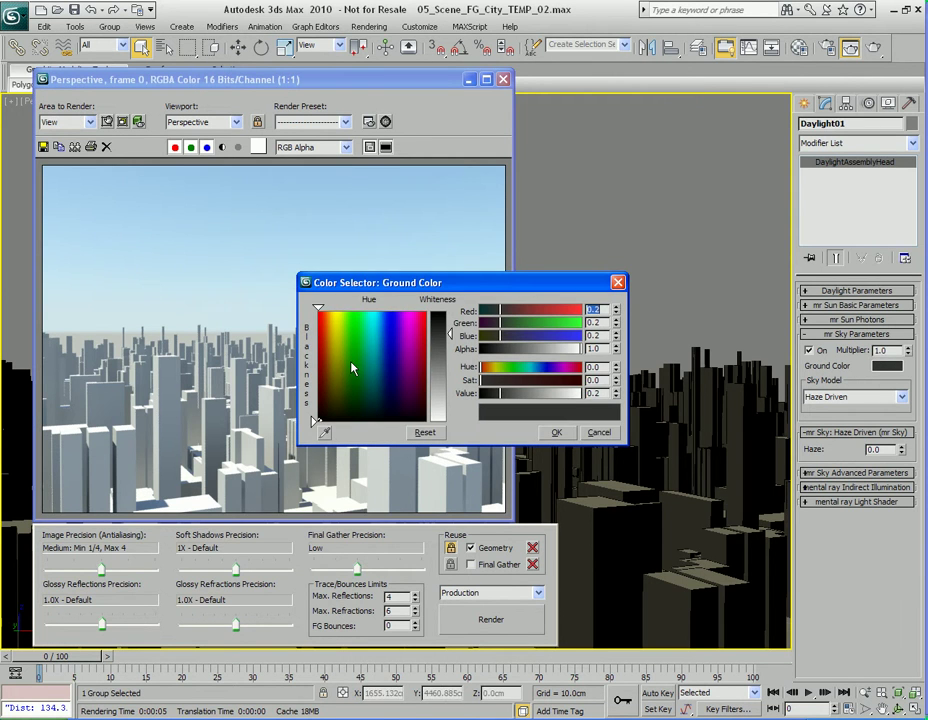
drag(346, 349, 310, 318)
click(556, 432)
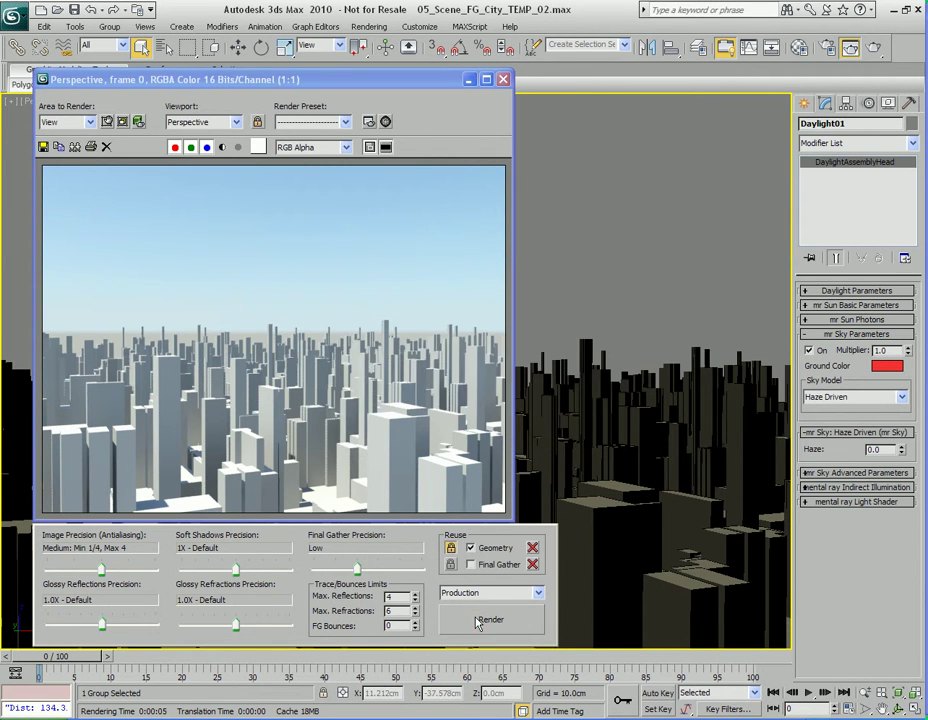
click(530, 618)
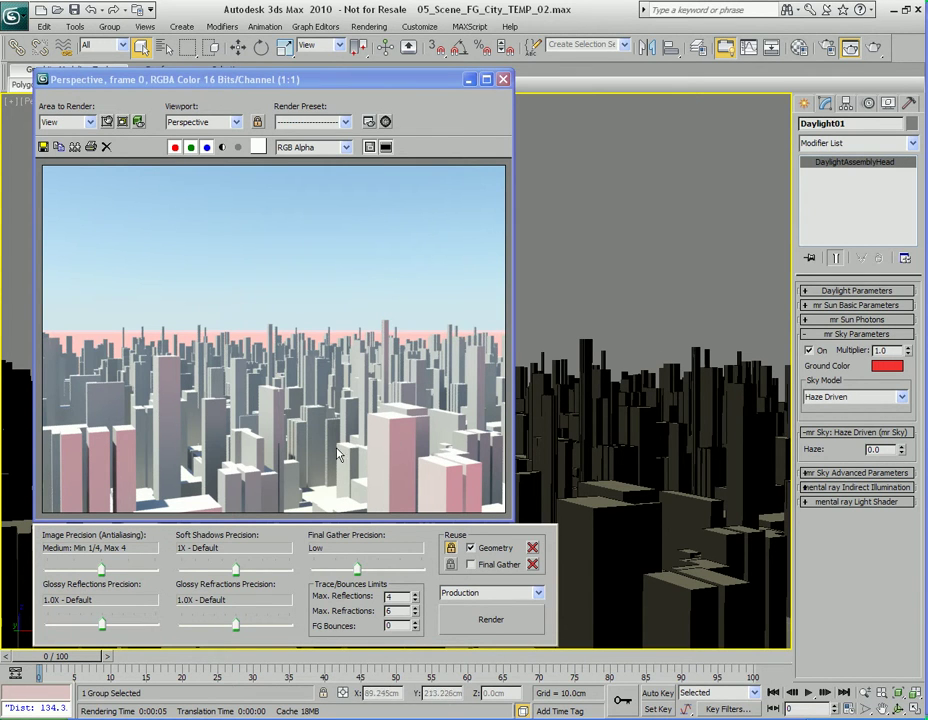
click(888, 368)
drag(335, 346, 326, 421)
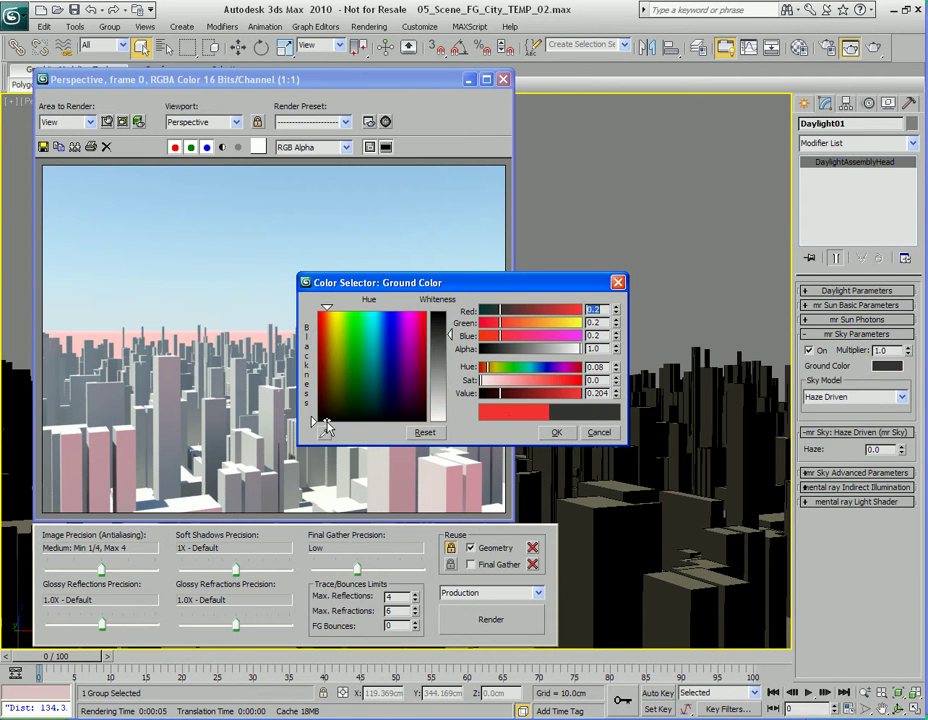
click(557, 432)
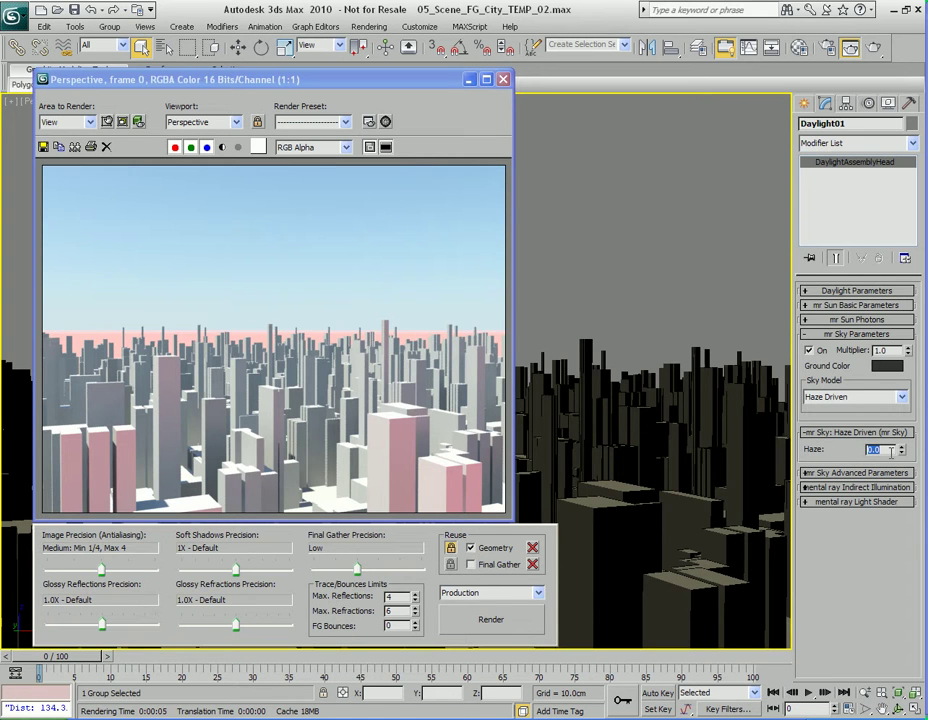
- Render the city with the mr Sky haze set to 14.4 and 5.0 in turn, and reset the haze
drag(903, 453, 652, 250)
key(shift+q)
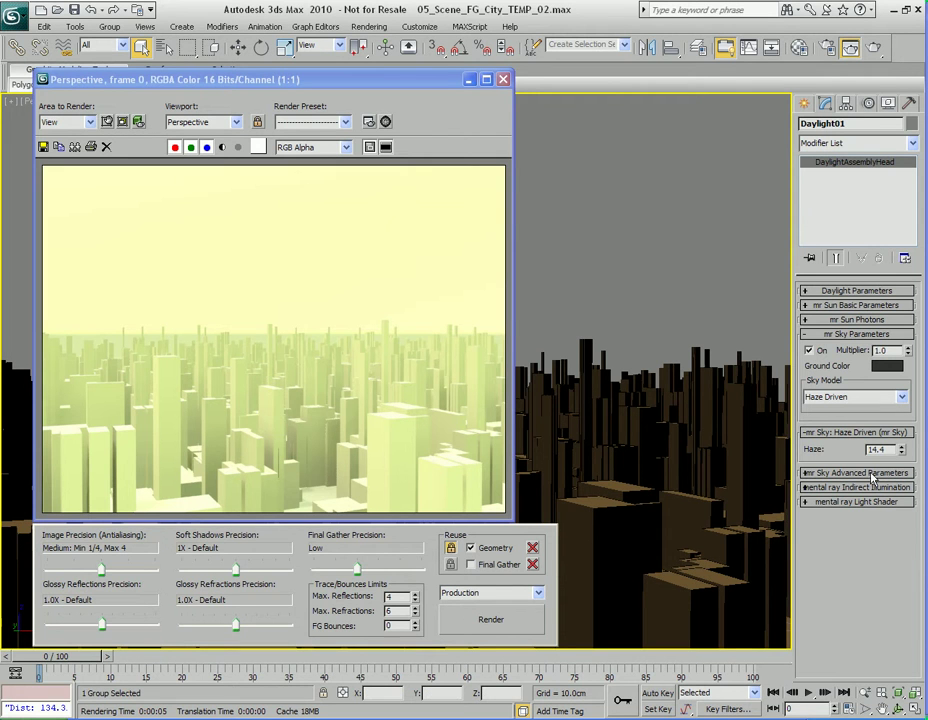
text(5)
key(Return)
click(491, 619)
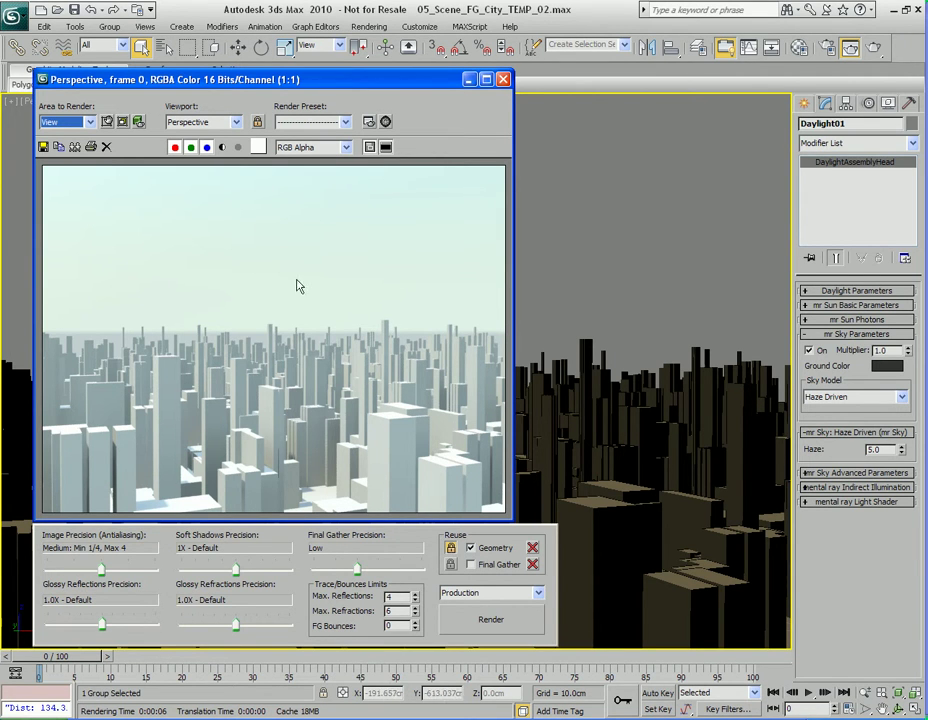
right_click(901, 453)
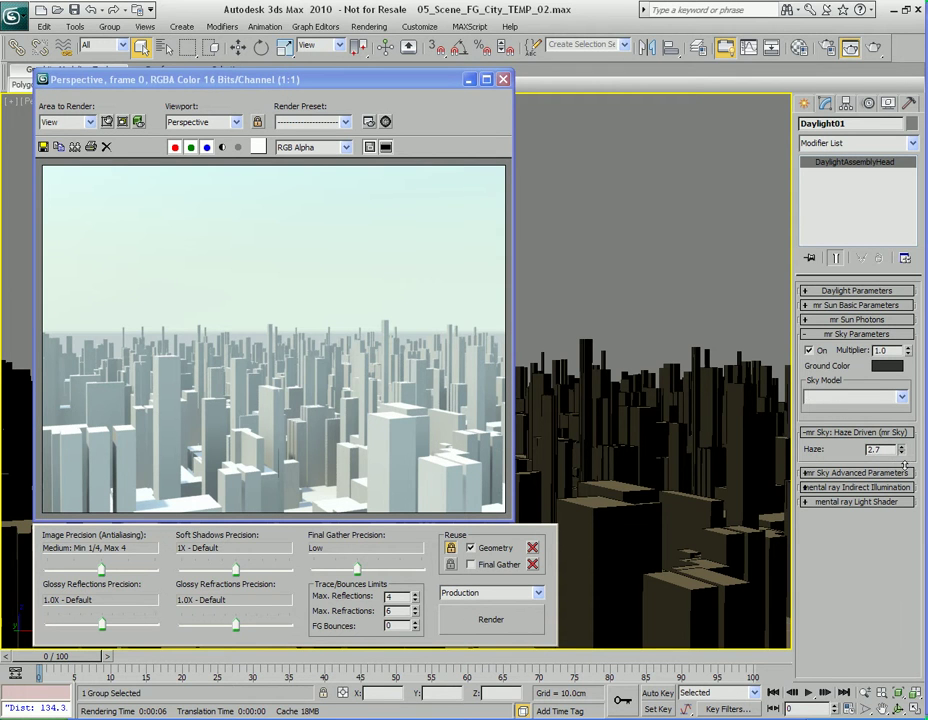
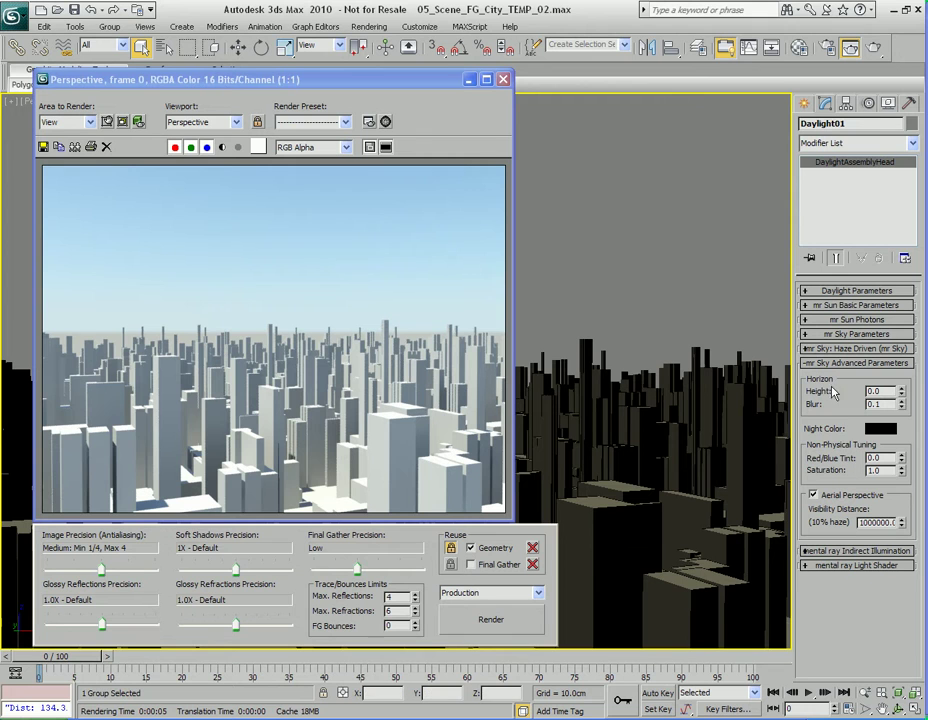
- Render the city with the mr Sky horizon height set to 4.1 and 1.0 in turn
click(889, 404)
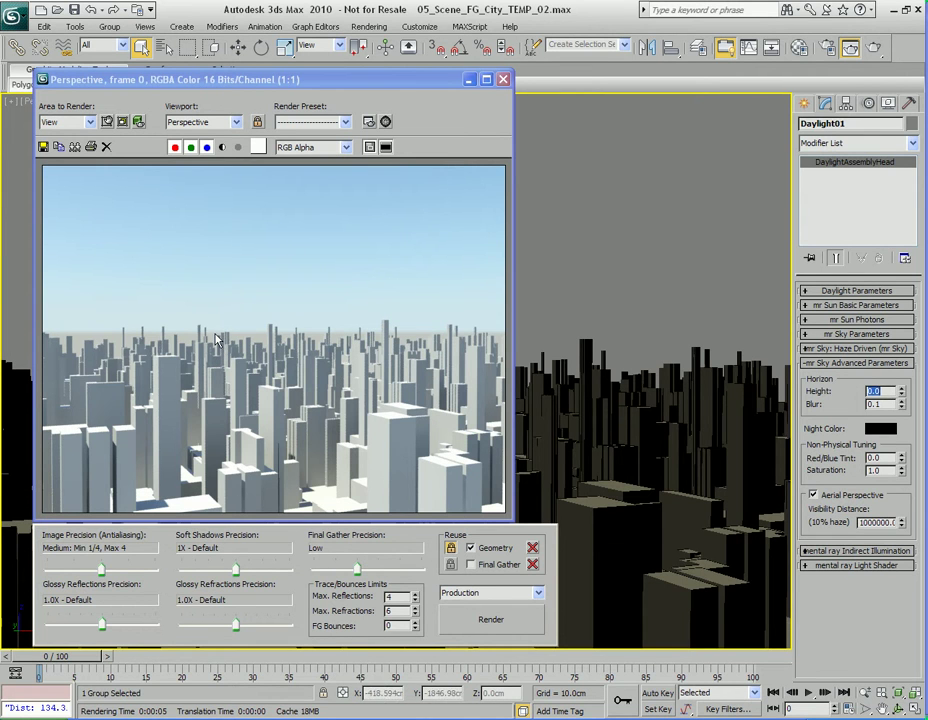
text(4.1)
key(Return)
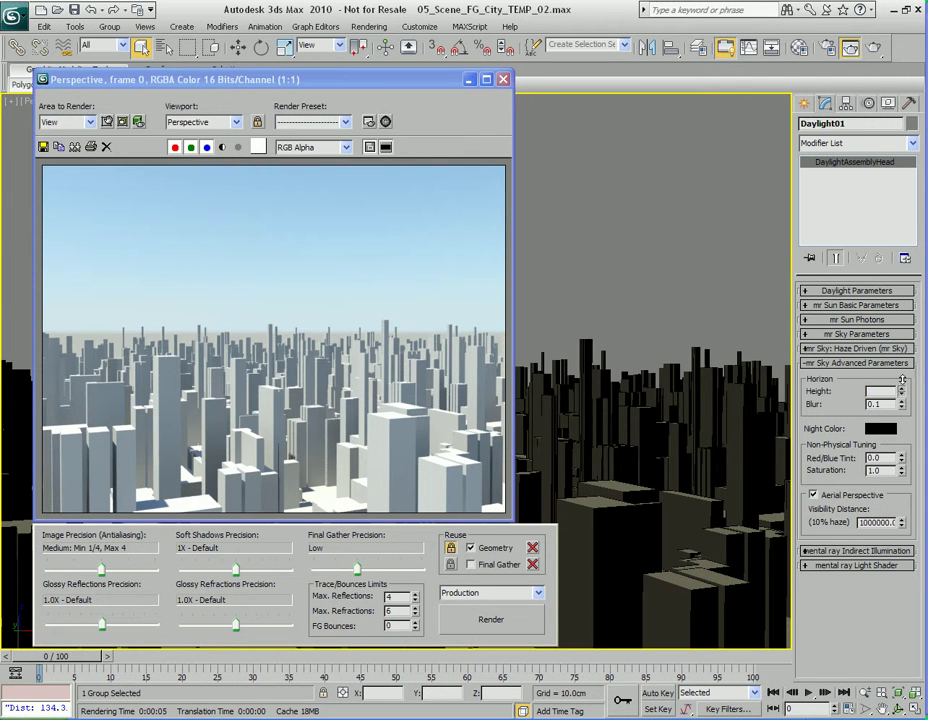
click(528, 619)
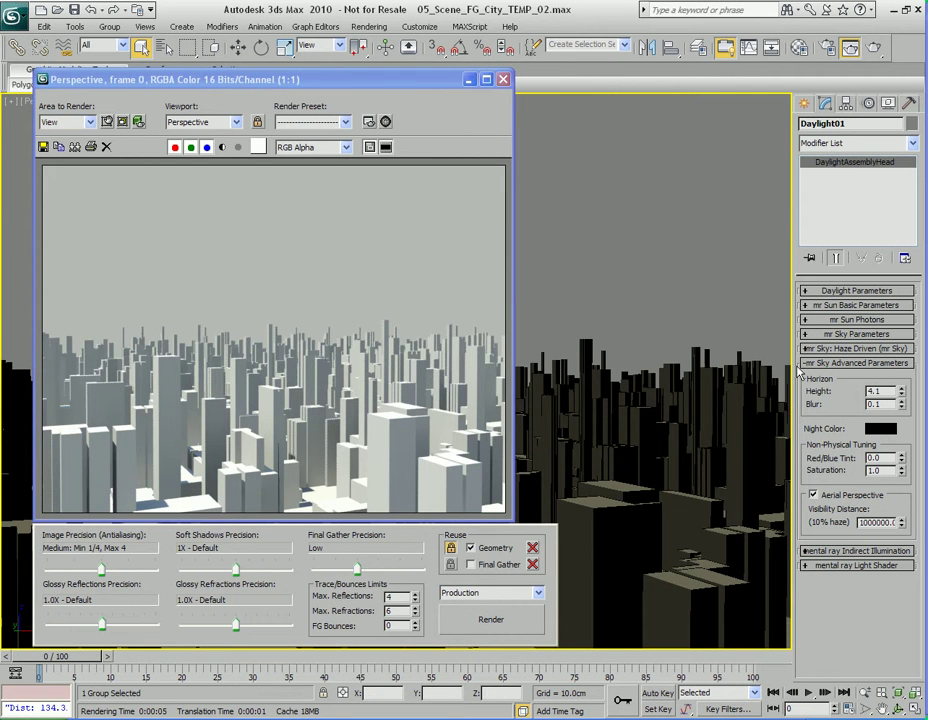
drag(903, 399, 905, 406)
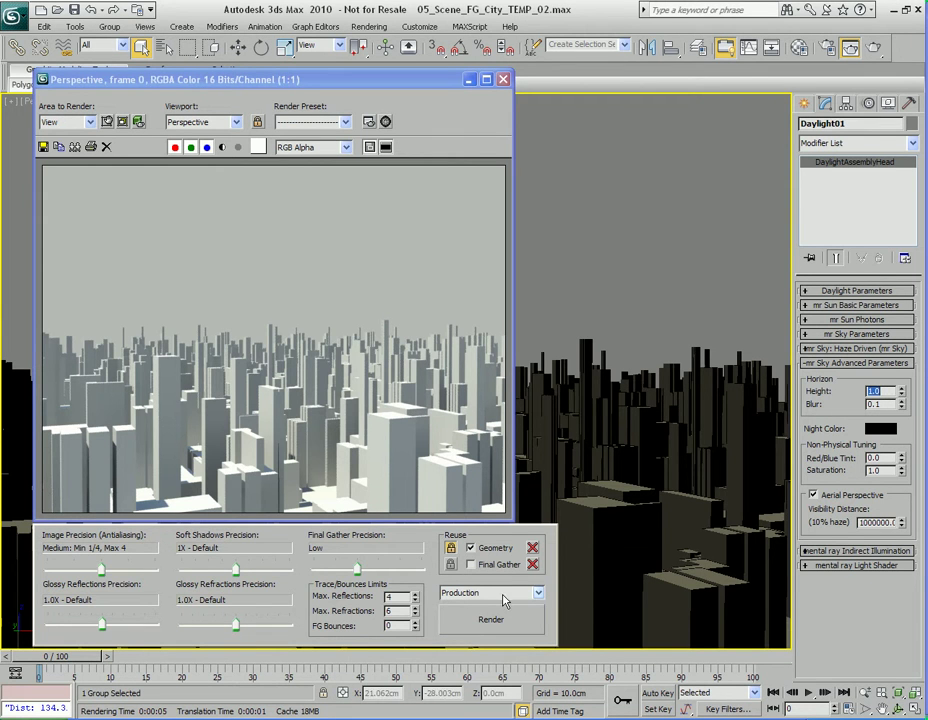
key(shift+q)
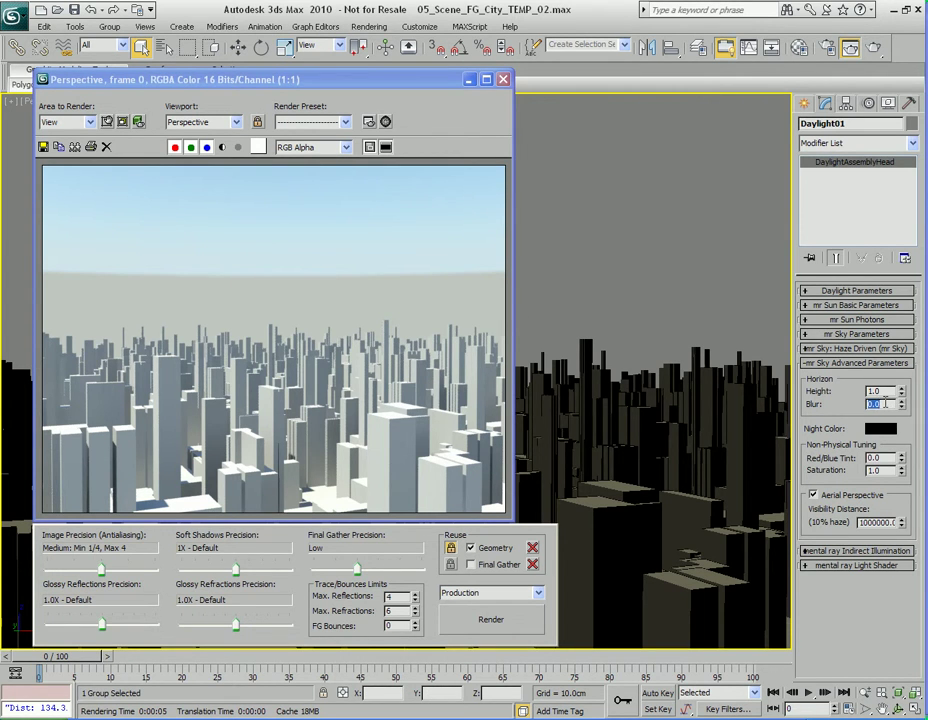
- Render the city with the horizon blur set to 0.0 and 0.5 in turn, and restore the blur to 0.1
click(500, 621)
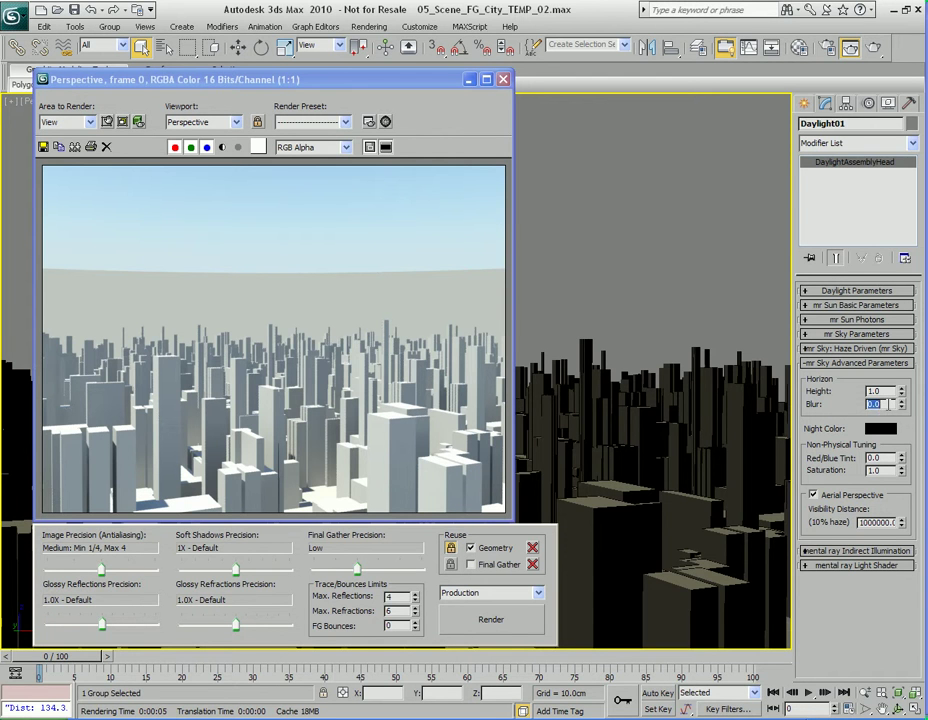
text(0.5)
key(Return)
click(492, 619)
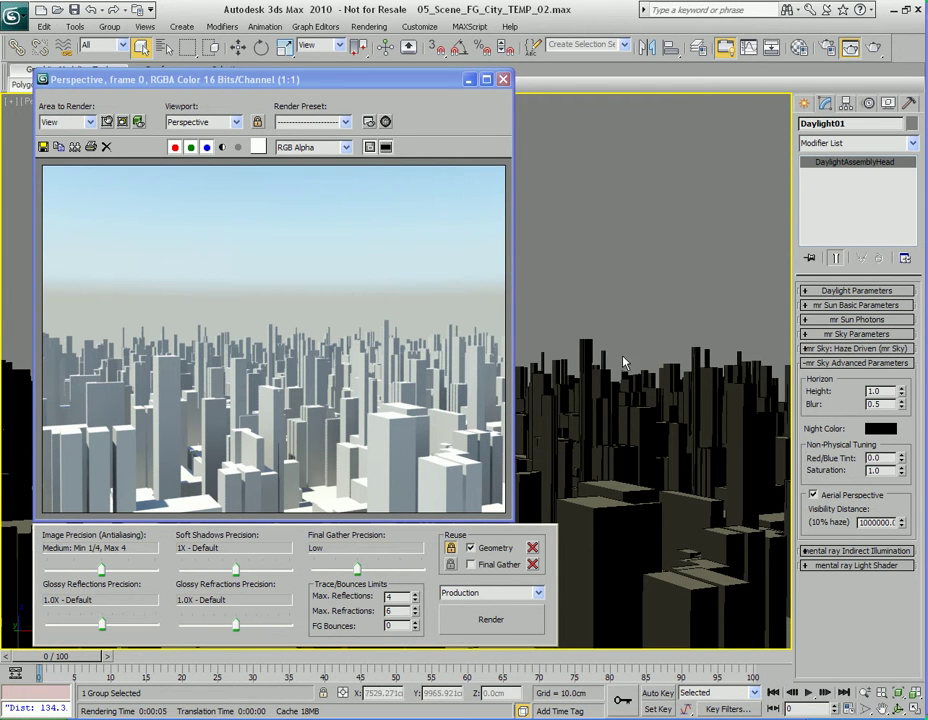
double_click(884, 405)
text(0.1)
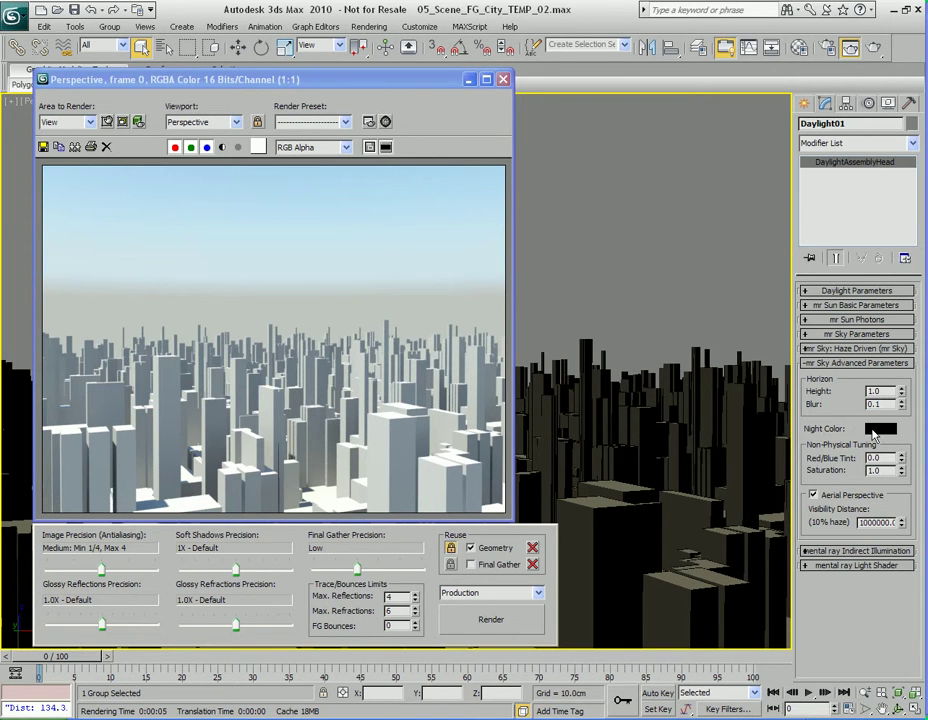
- Inspect the mr Sky night color, and render the city with the Daylight system's time set to 0 hours
click(882, 433)
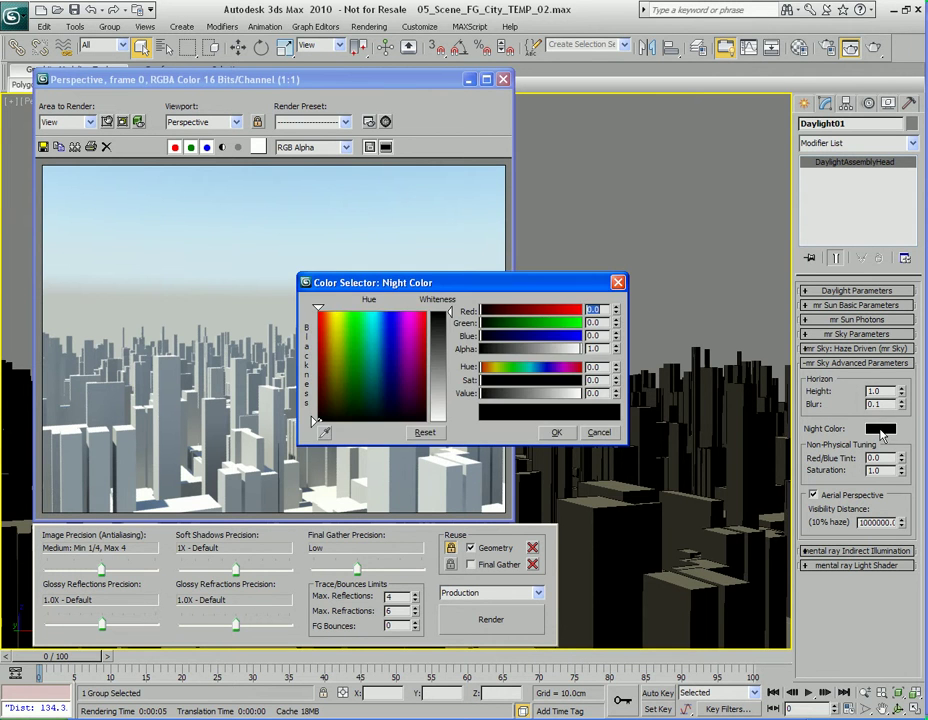
click(555, 374)
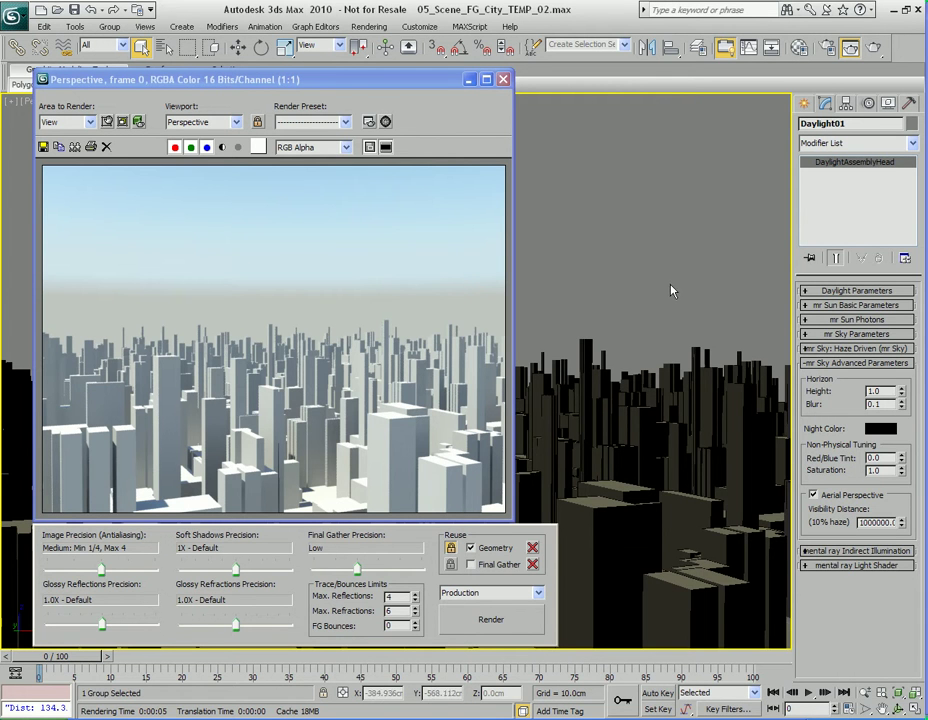
click(847, 291)
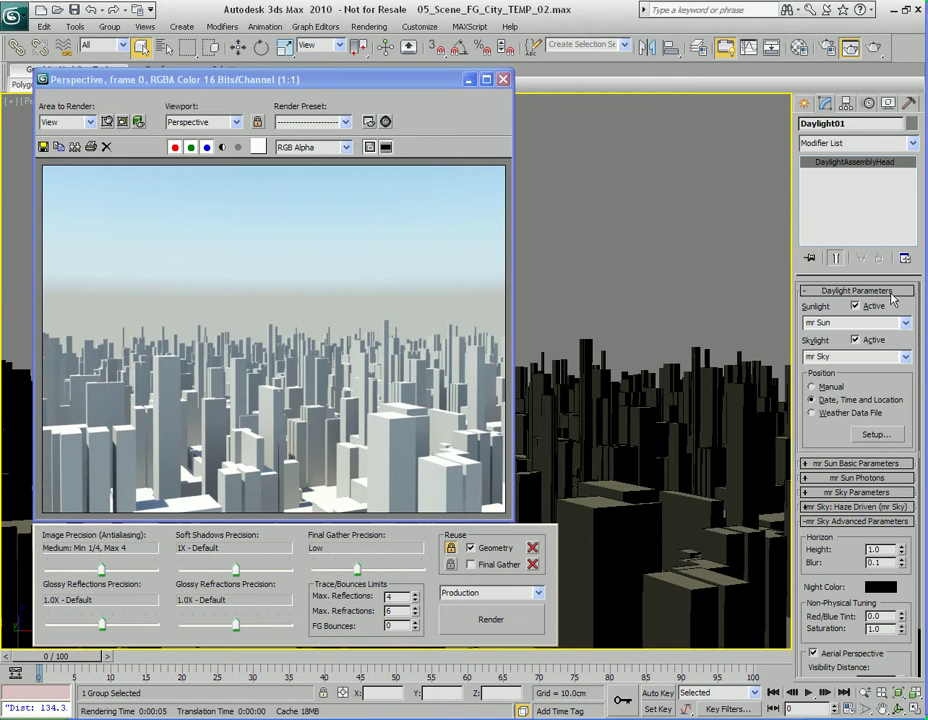
click(876, 435)
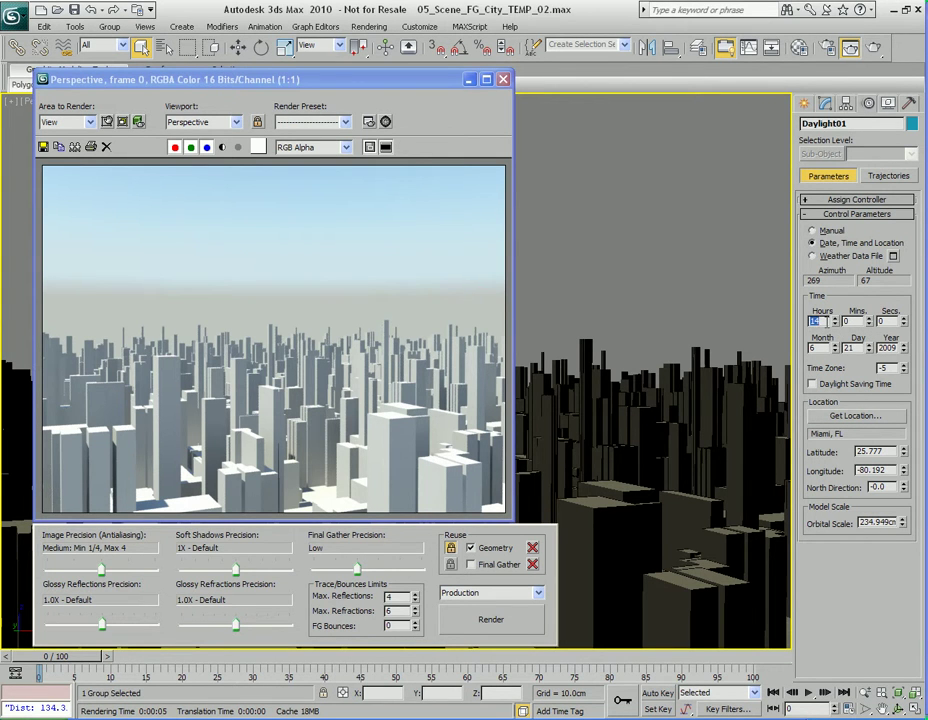
click(818, 321)
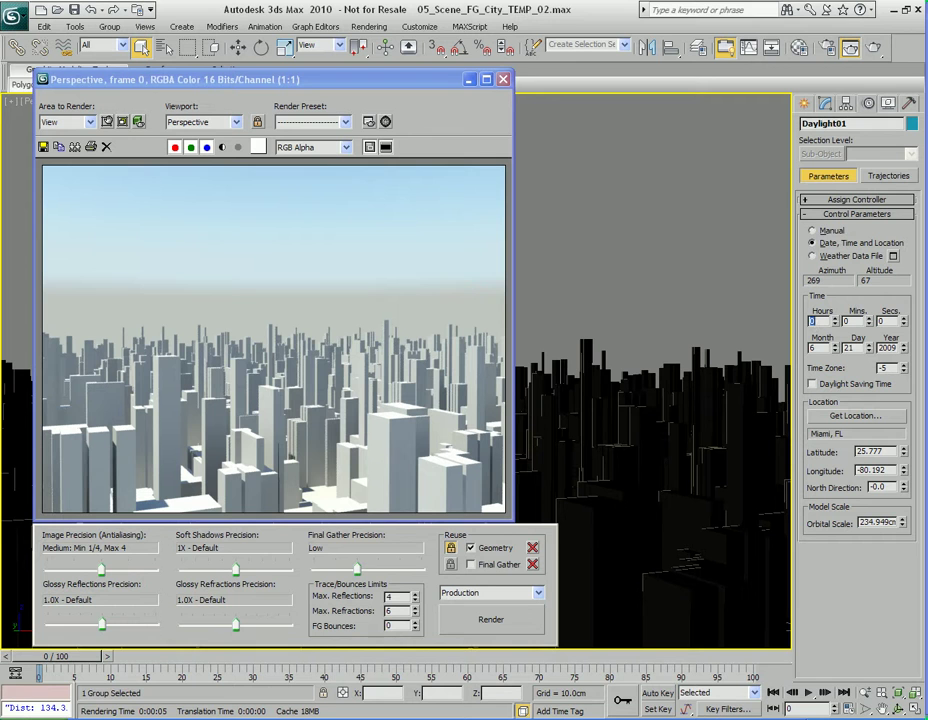
click(494, 621)
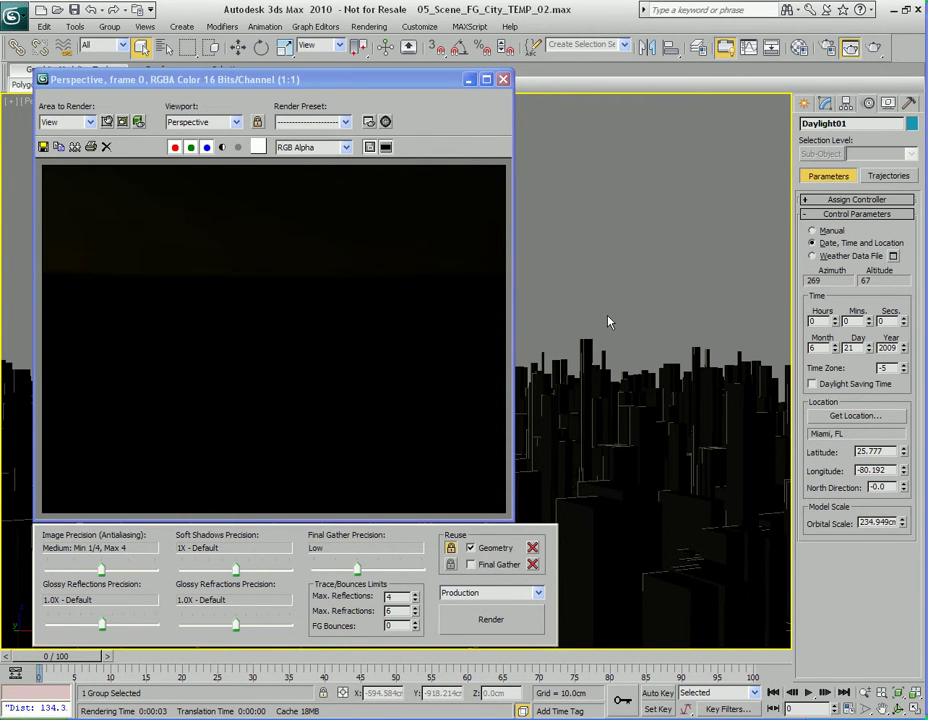
click(826, 105)
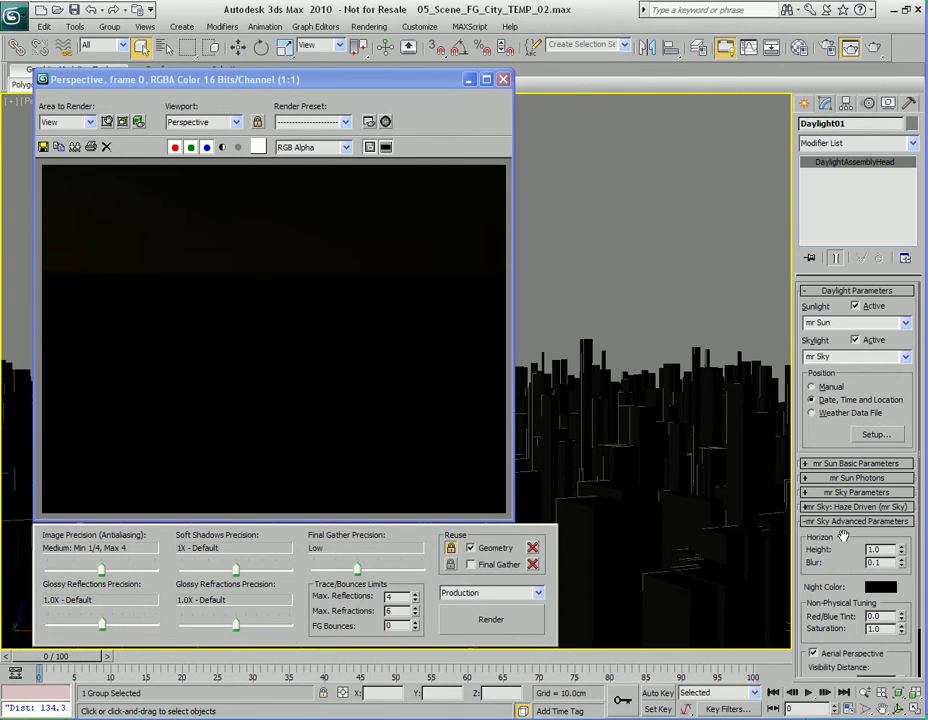
- Set the mr Sky night color to a saturated dark blue and render the city
scroll(843, 537, down, 2)
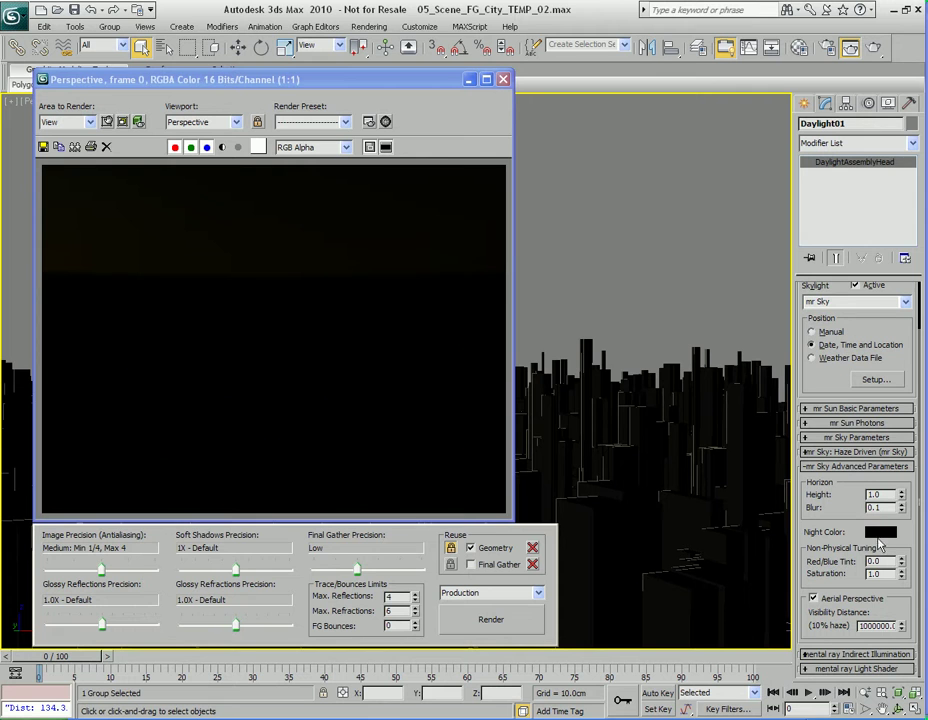
click(882, 535)
mouse_move(379, 356)
mouse_down()
mouse_move(389, 384)
mouse_move(393, 367)
mouse_up()
drag(449, 311, 449, 323)
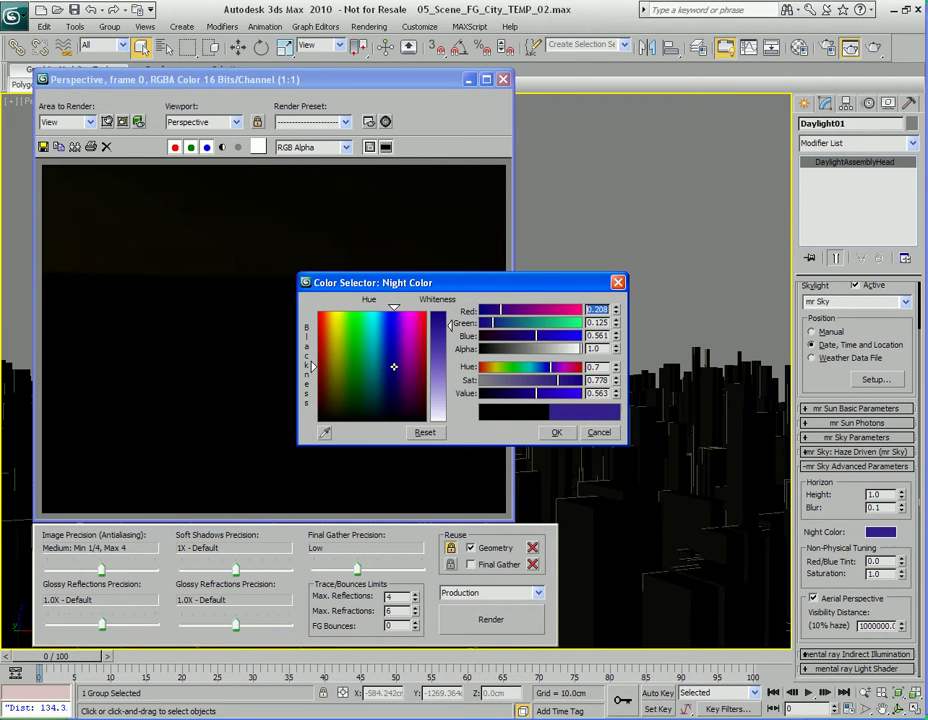
drag(394, 367, 387, 364)
click(556, 432)
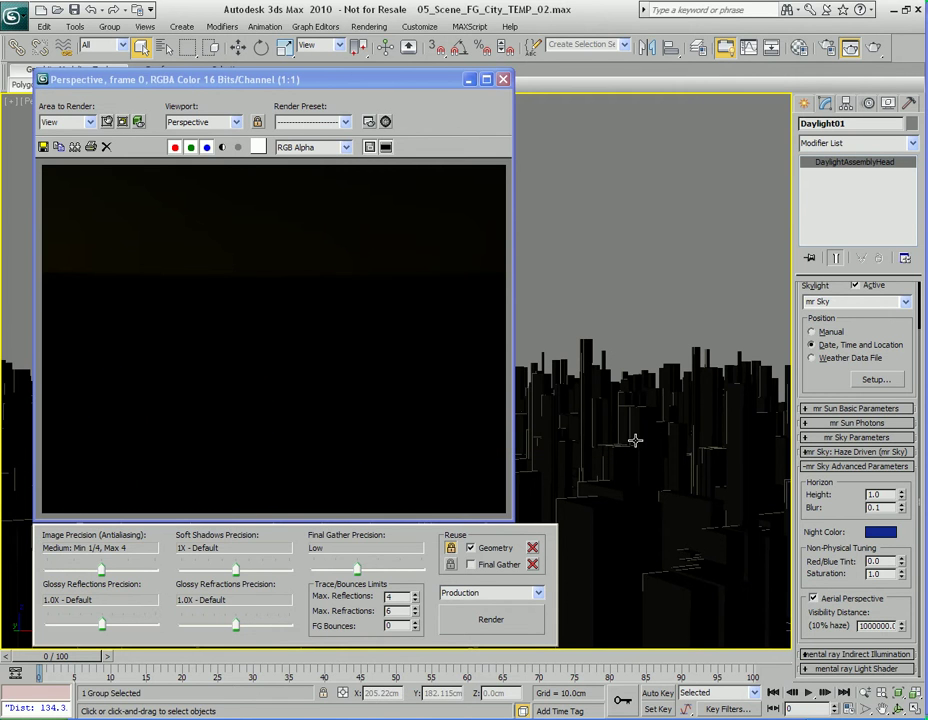
click(500, 622)
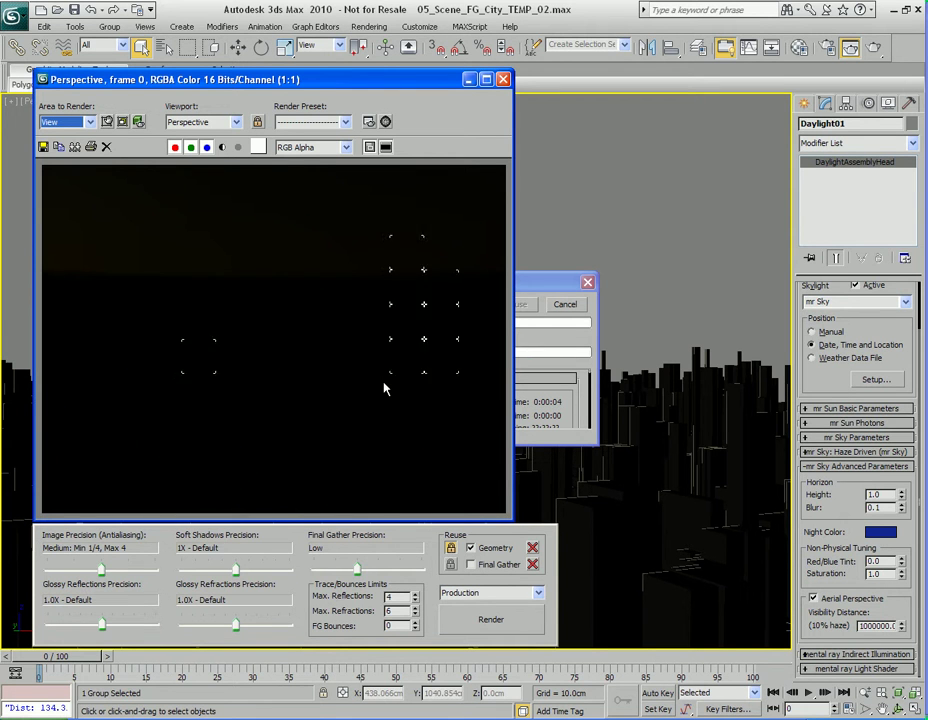
- Change the mr Sky night color to a light grey-blue (red 0.494, green 0.537, blue 0.761) and render the city
click(881, 532)
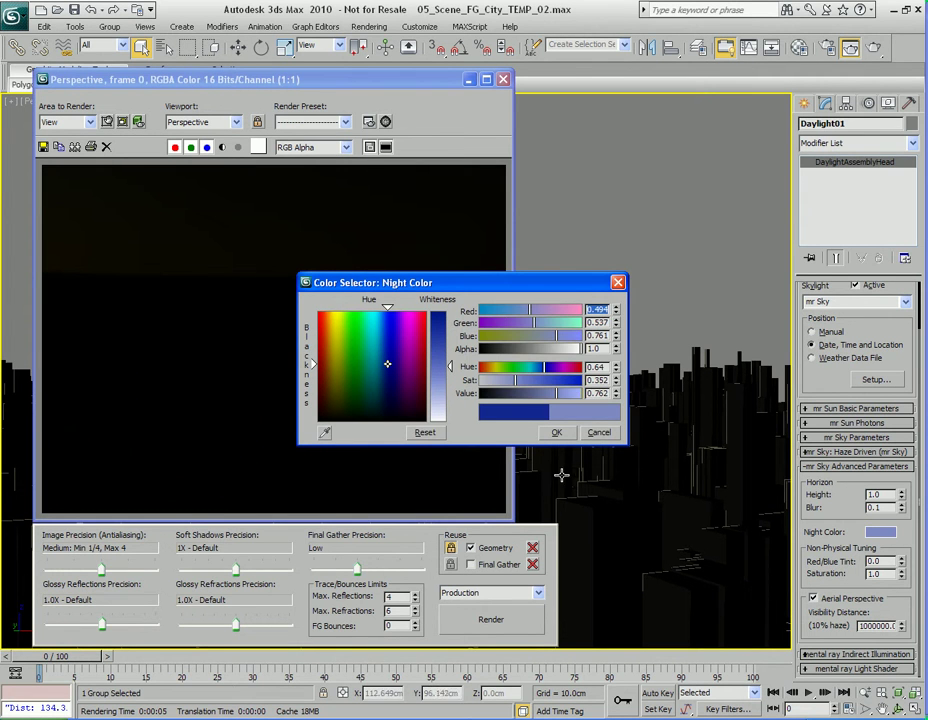
click(557, 432)
click(530, 610)
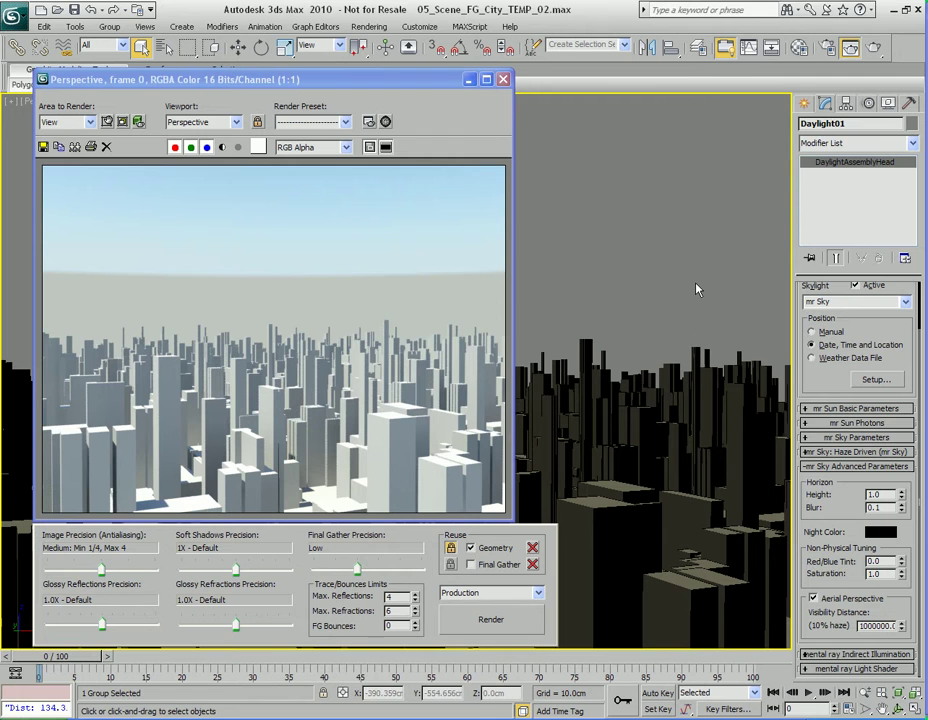
- Check the mr Sky night color, and switch mr Sun's Inherit from mr Sky option off and back on
click(880, 532)
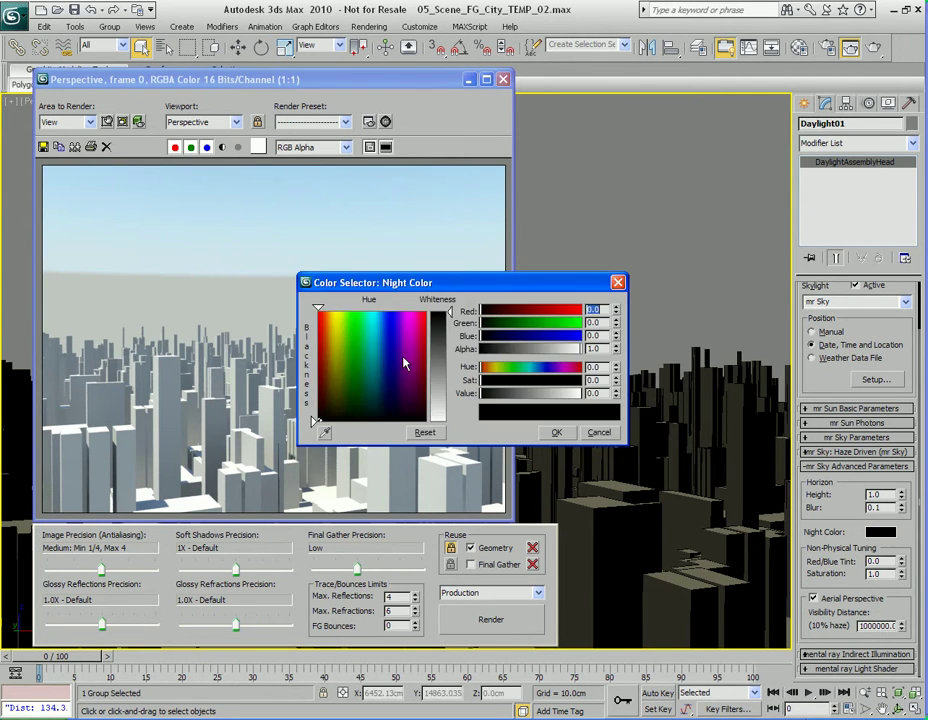
click(558, 433)
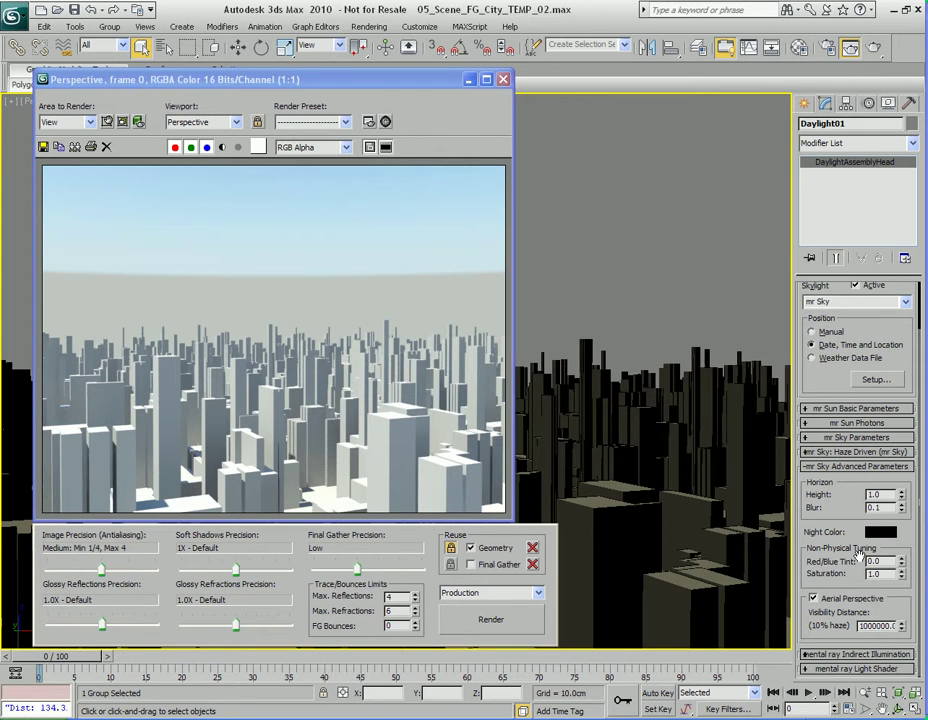
click(853, 409)
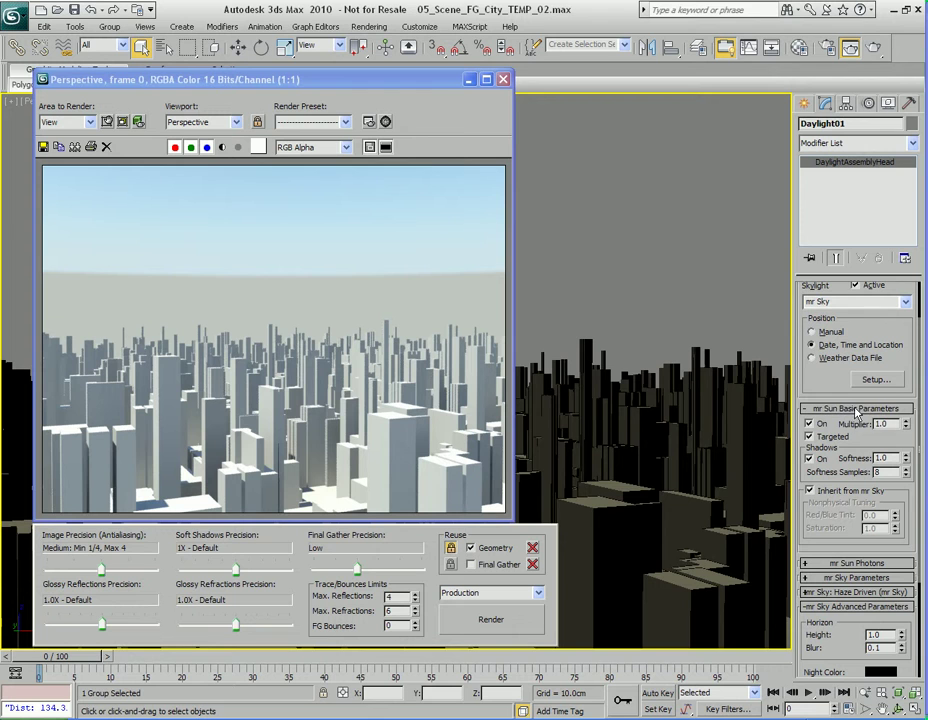
click(818, 494)
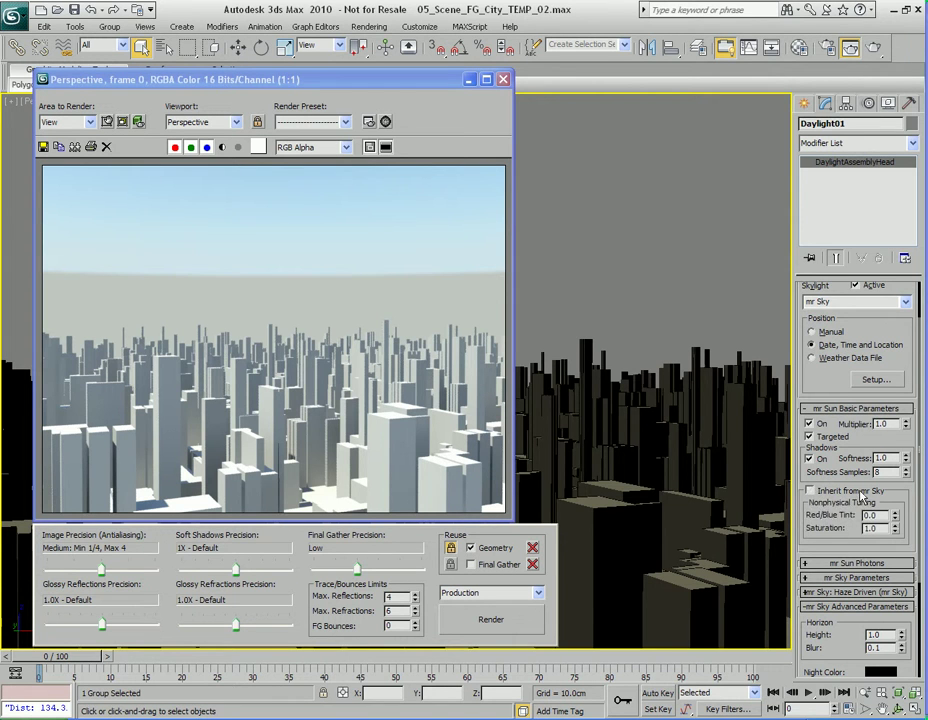
click(822, 491)
click(848, 409)
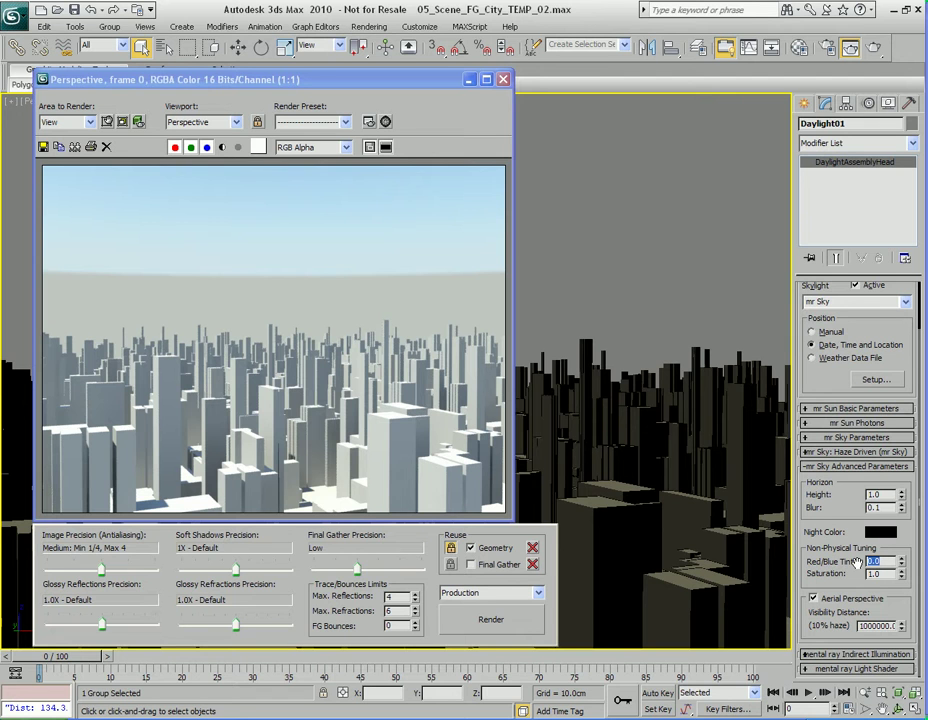
- Render the city with the mr Sky red/blue tint set to 1.0 and 0.54 in turn
click(490, 619)
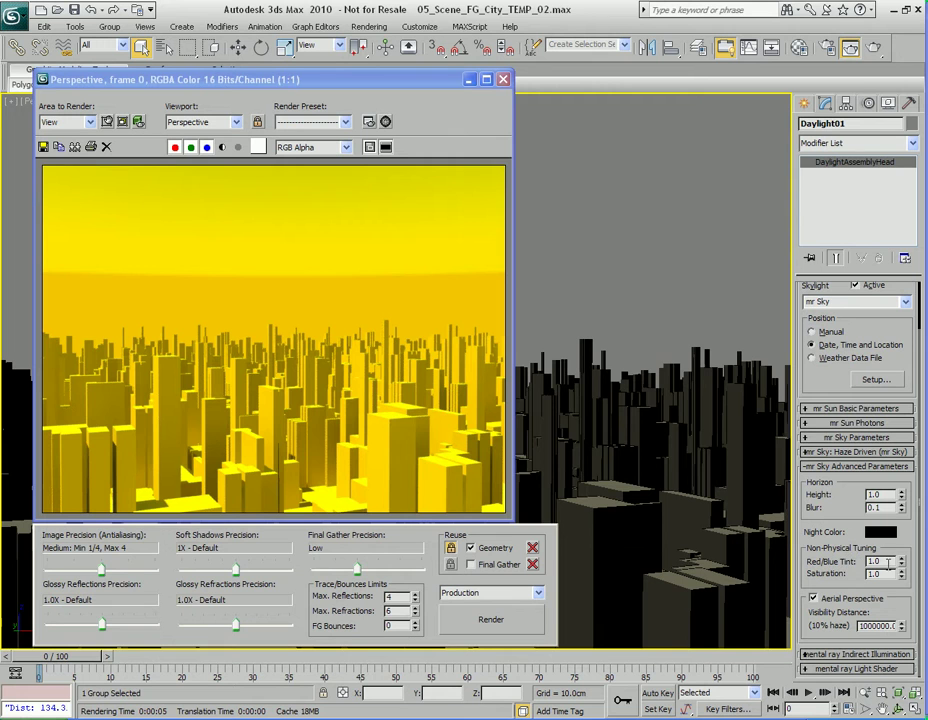
drag(902, 568, 898, 594)
click(491, 619)
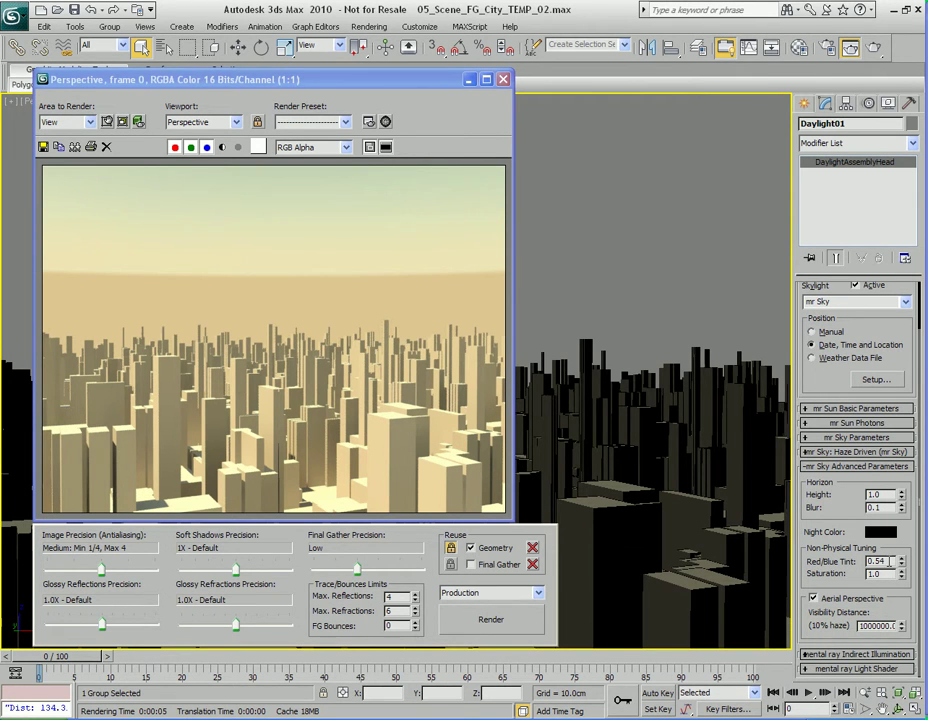
- Reset the red/blue tint to 0.0, render the city with reduced saturation and with saturation 2.0, and restore saturation to 1.0
double_click(890, 561)
click(500, 619)
click(500, 621)
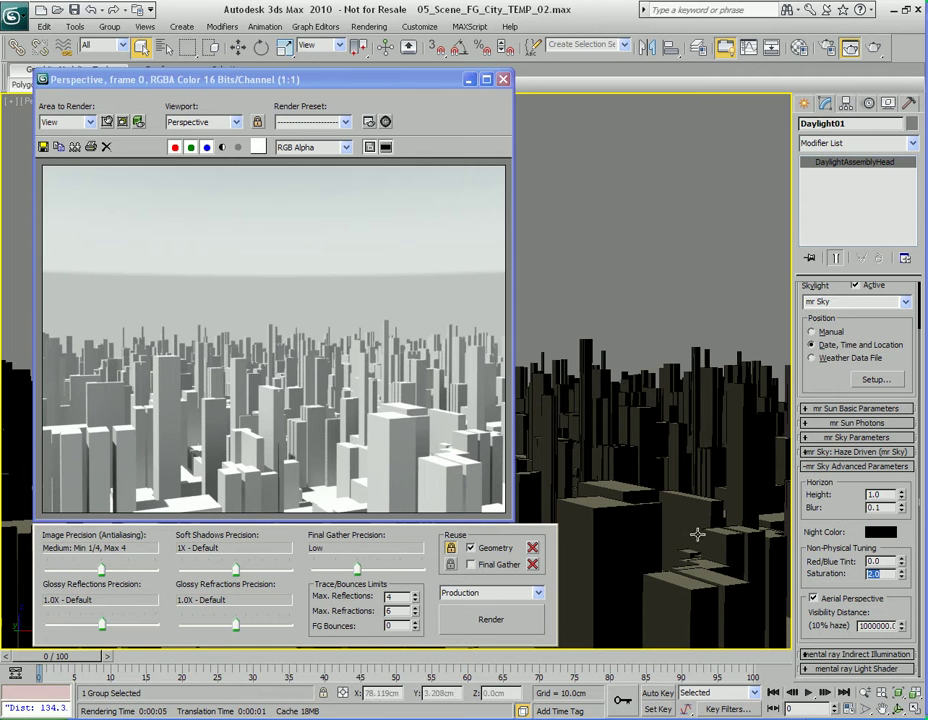
click(515, 620)
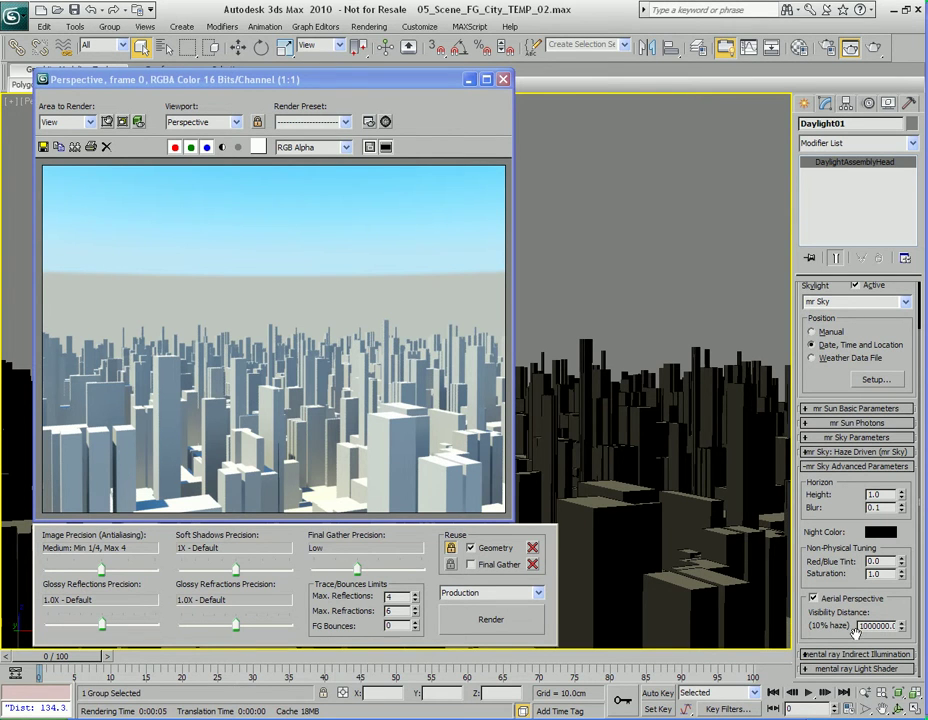
- Examine the Daylight system's mental ray Indirect Illumination and Light Shader parameters, leaving all parameter groups collapsed
click(848, 467)
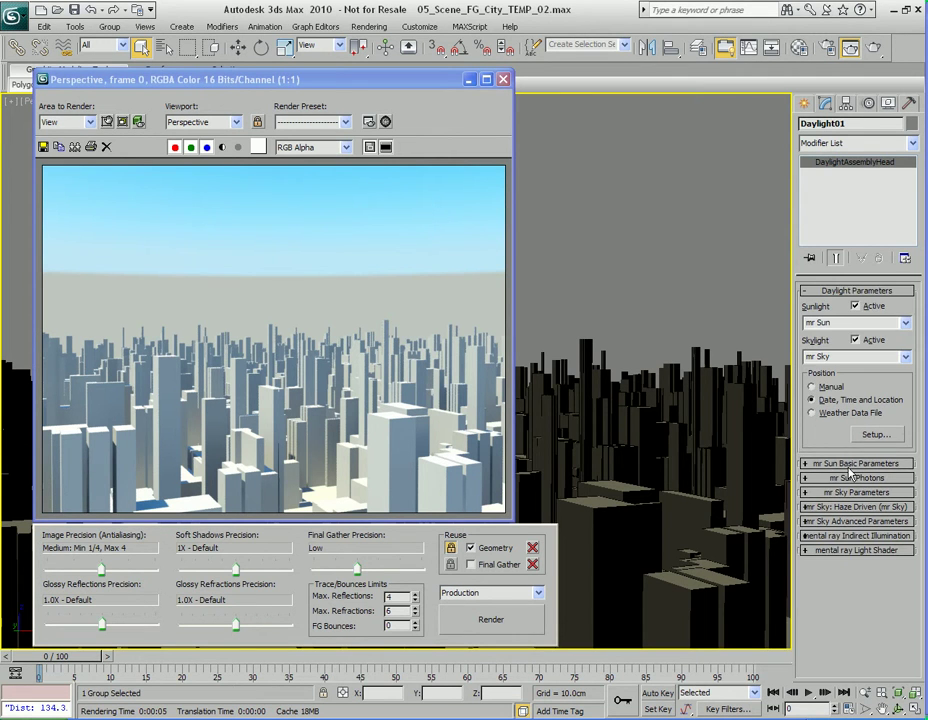
click(857, 290)
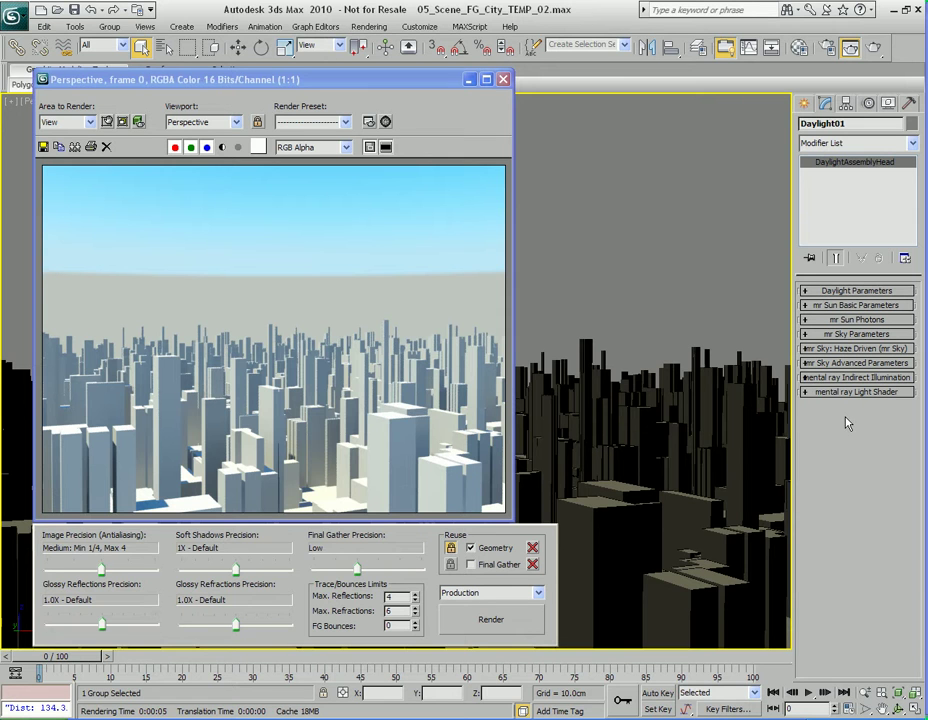
click(870, 378)
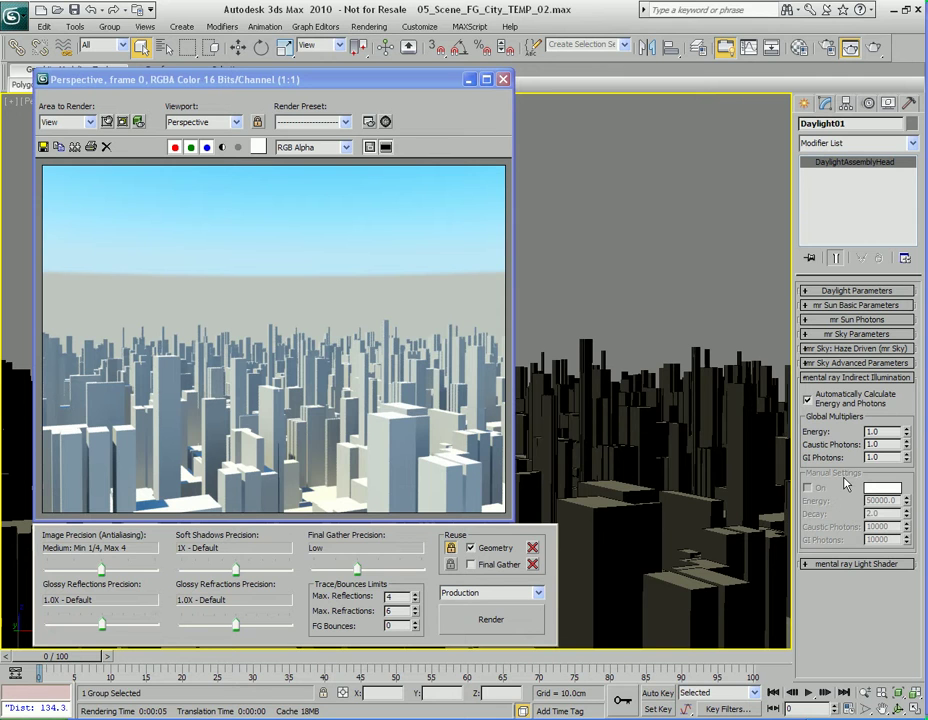
click(845, 378)
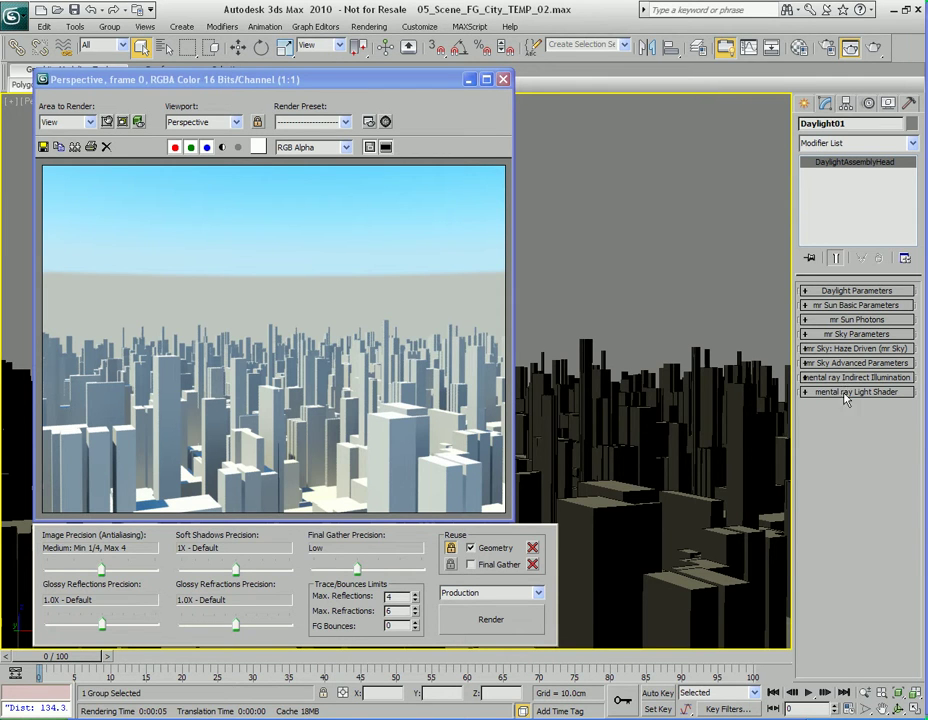
click(871, 393)
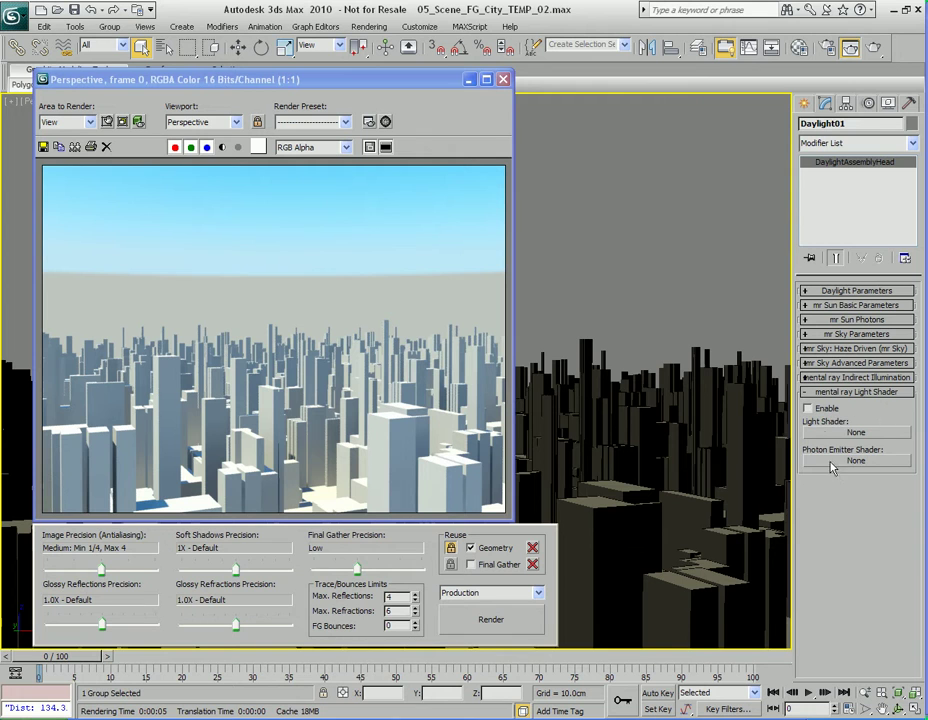
click(868, 392)
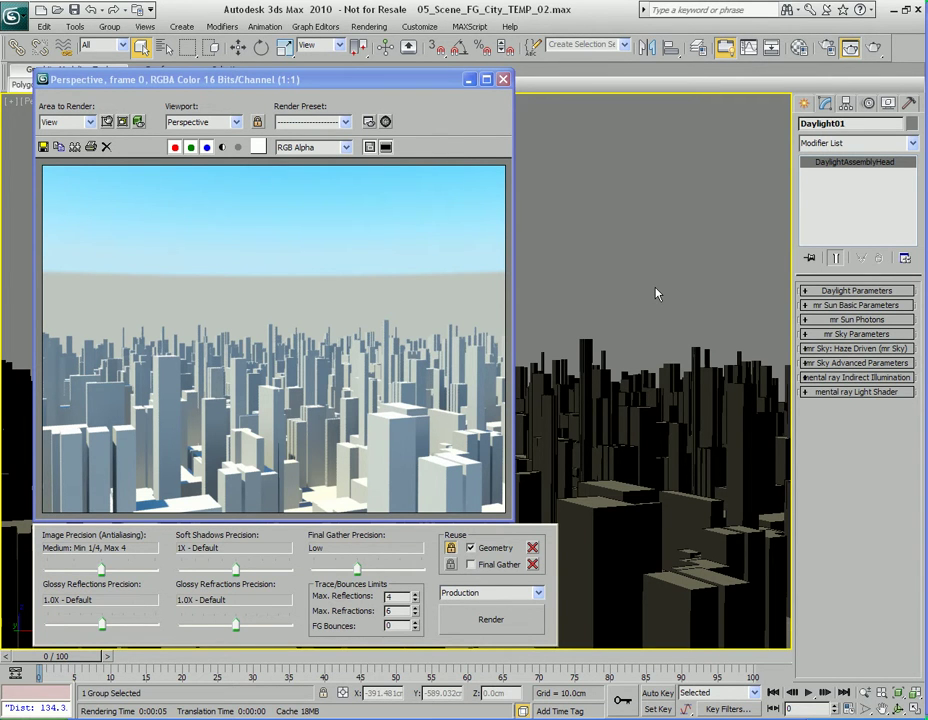
- Close the rendered image and open the Environment and Effects settings, moved clear of the viewport's center
click(503, 79)
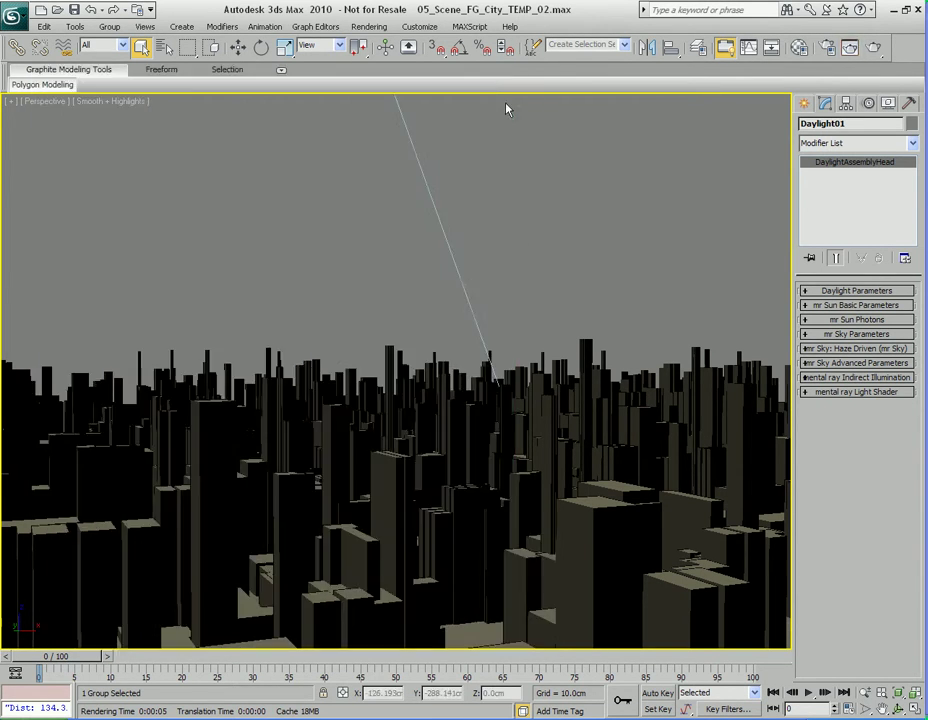
key(8)
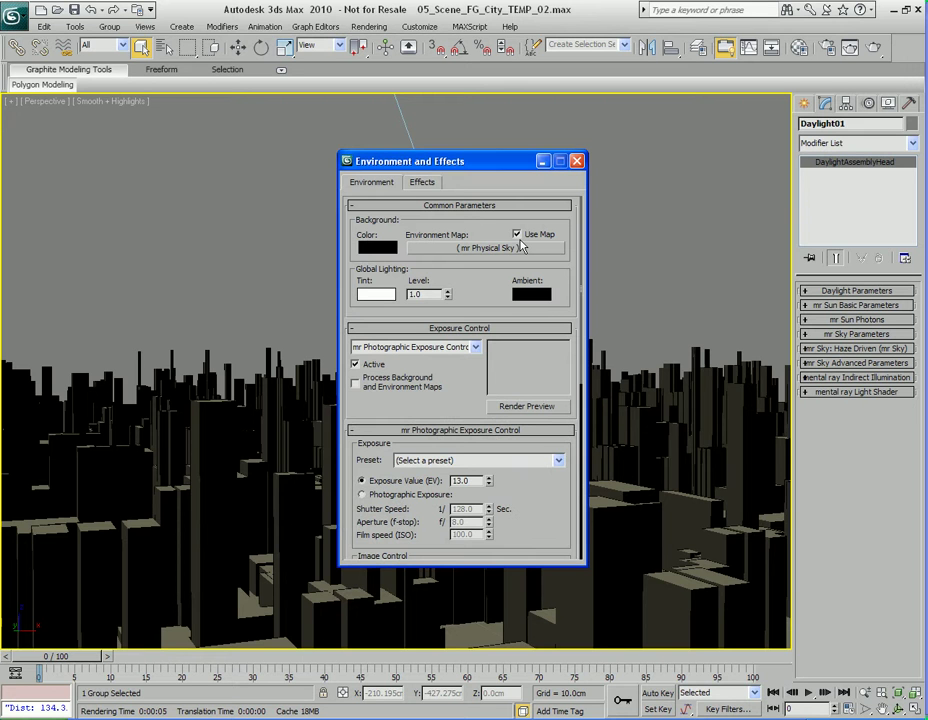
drag(471, 161, 756, 162)
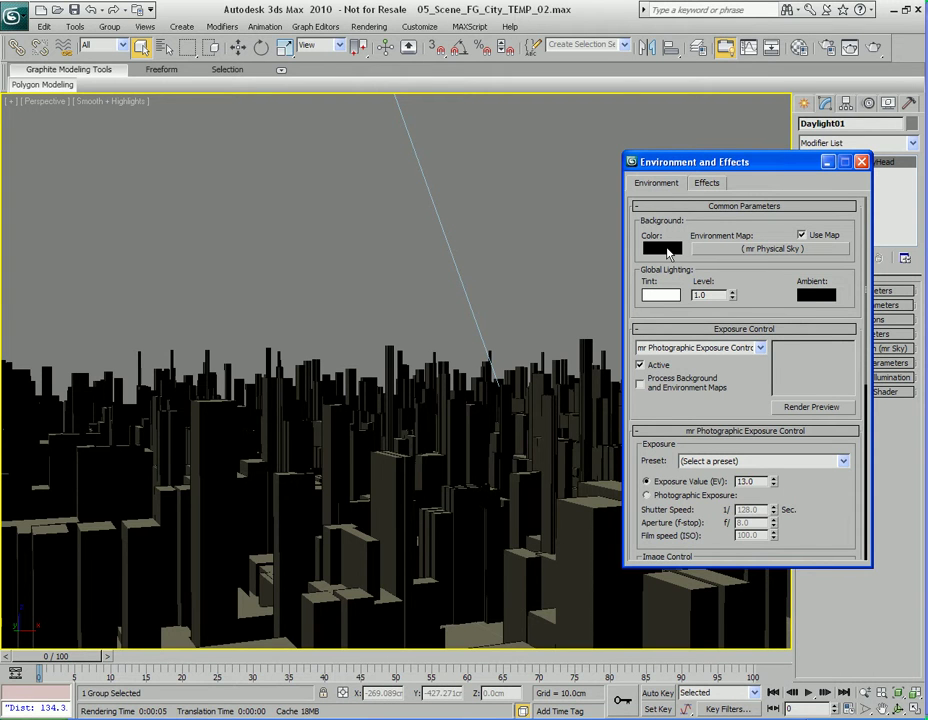
- Examine the map types available for the environment map, and look at the mr Sky advanced parameters
click(768, 250)
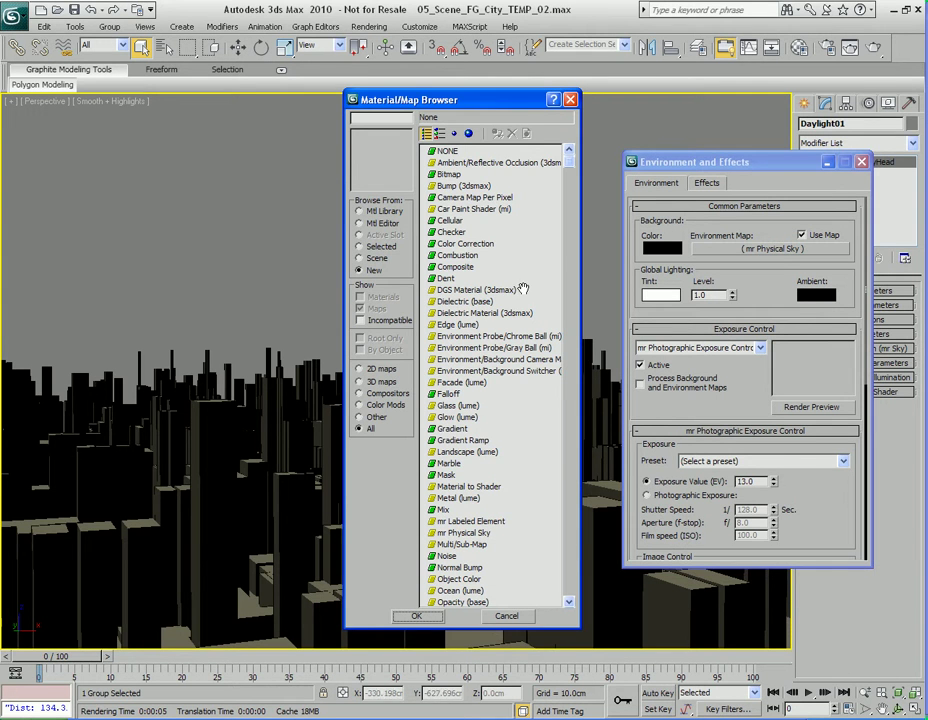
click(570, 100)
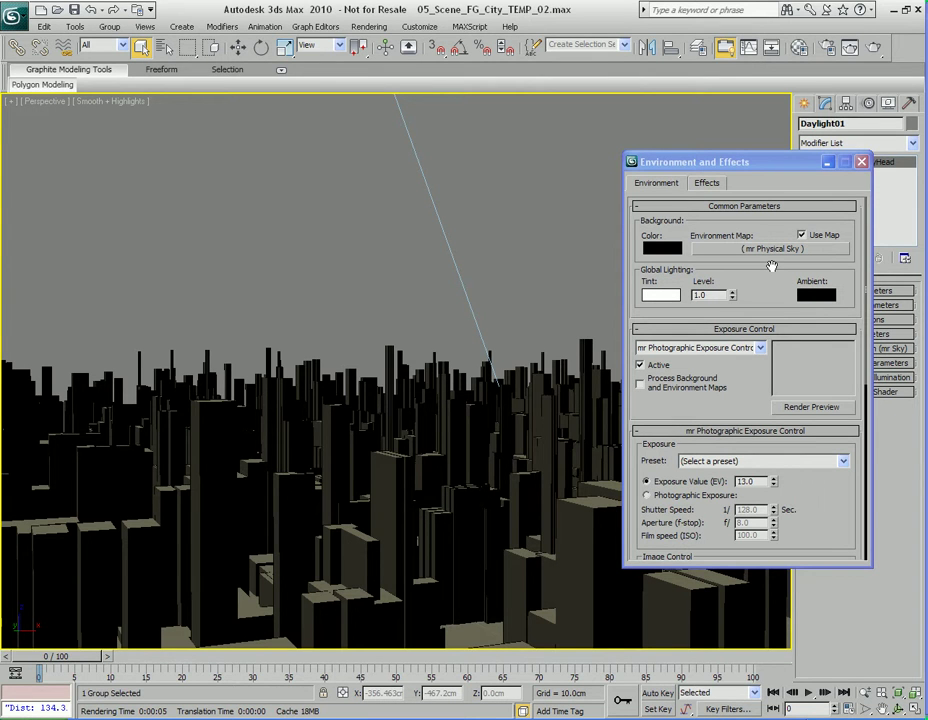
drag(788, 163, 647, 140)
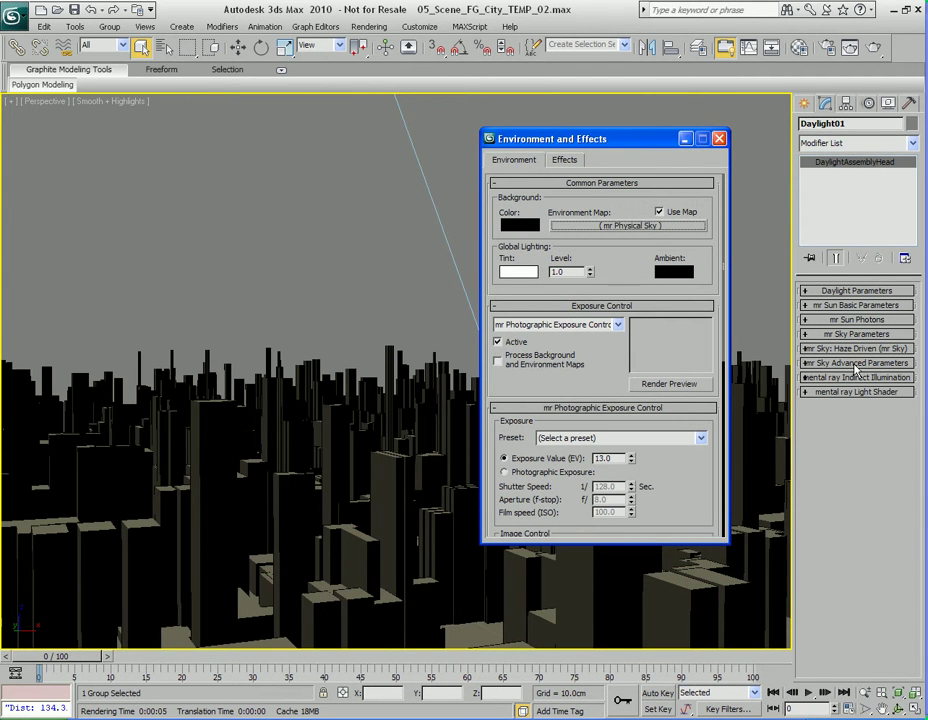
click(855, 363)
click(857, 365)
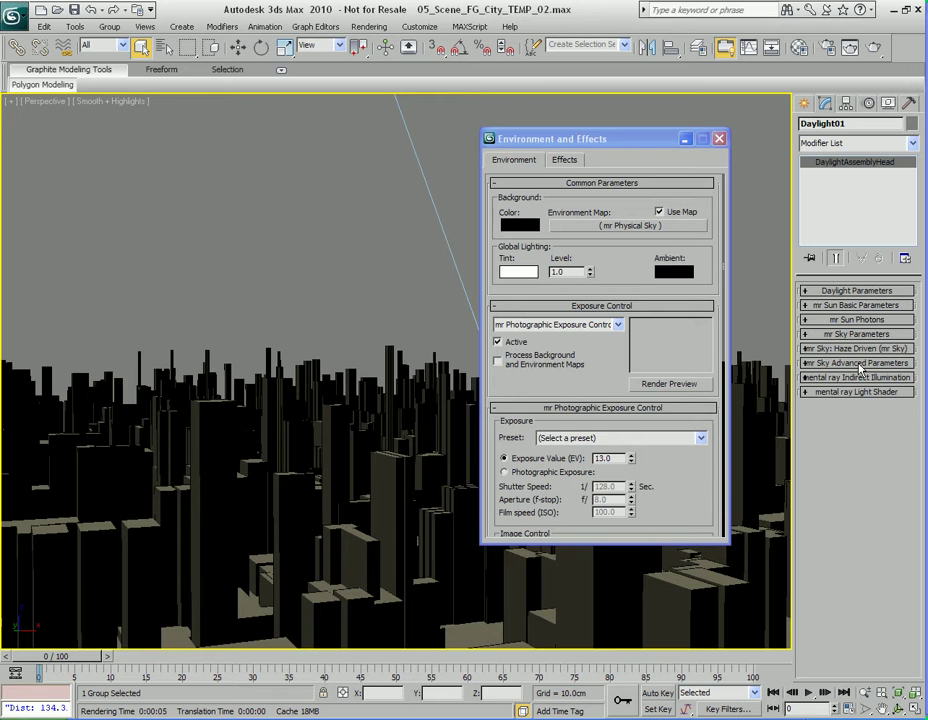
- Place an instance of the mr Physical Sky environment map in the first Material Editor sample slot and inspect its parameters
drag(622, 146, 779, 191)
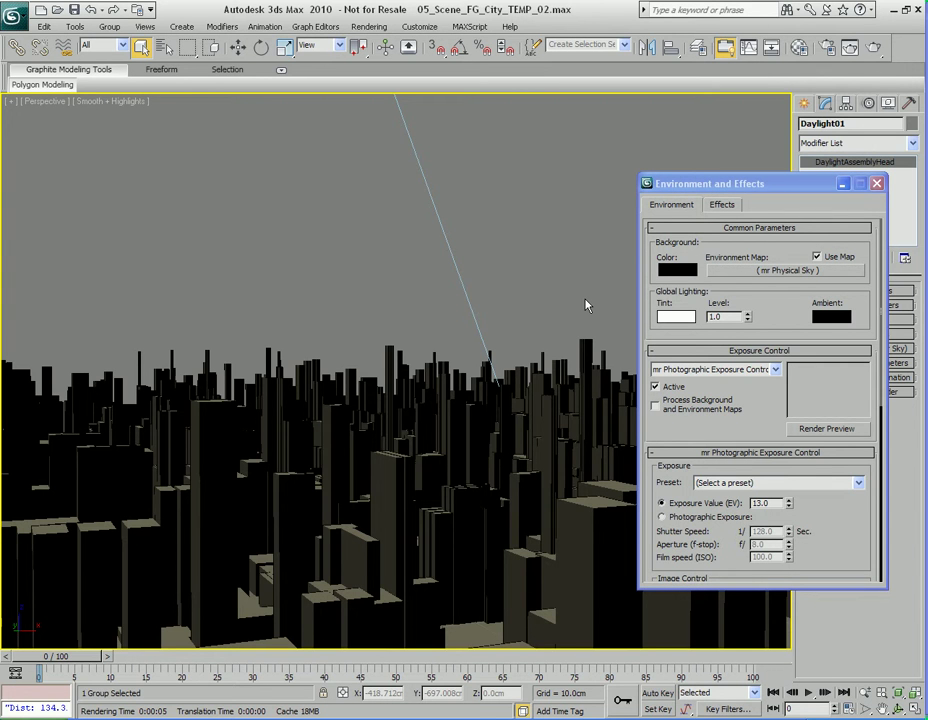
key(m)
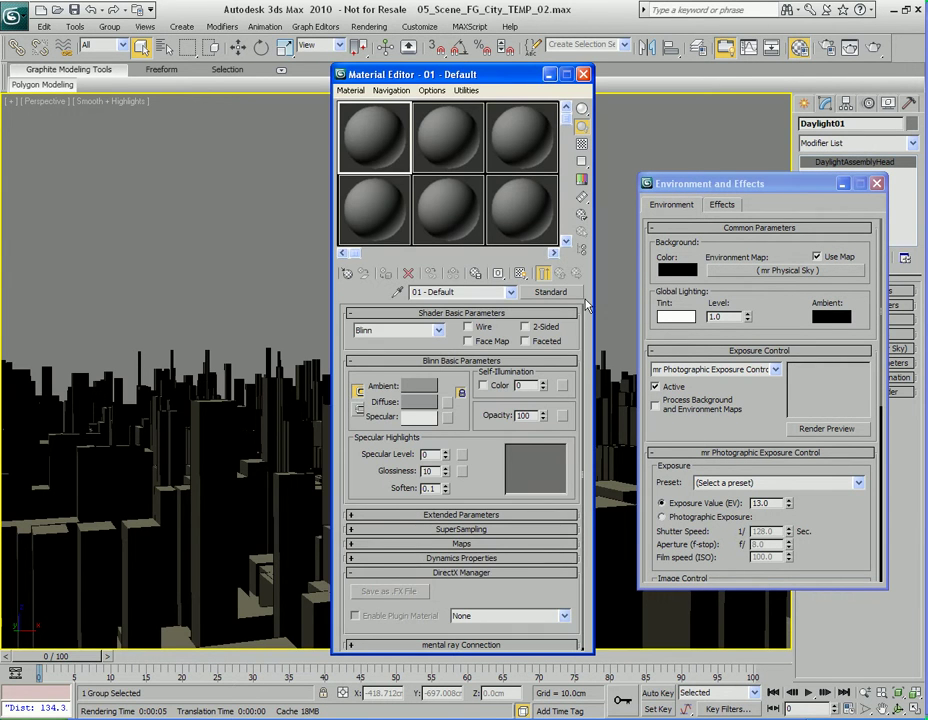
click(788, 274)
drag(790, 276, 428, 148)
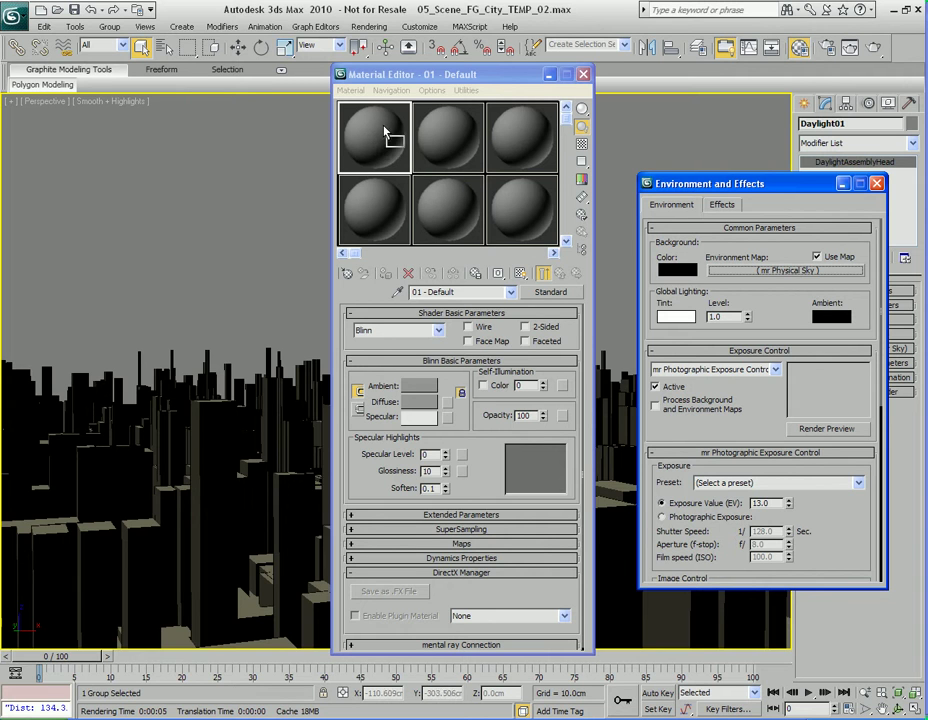
drag(374, 139, 372, 139)
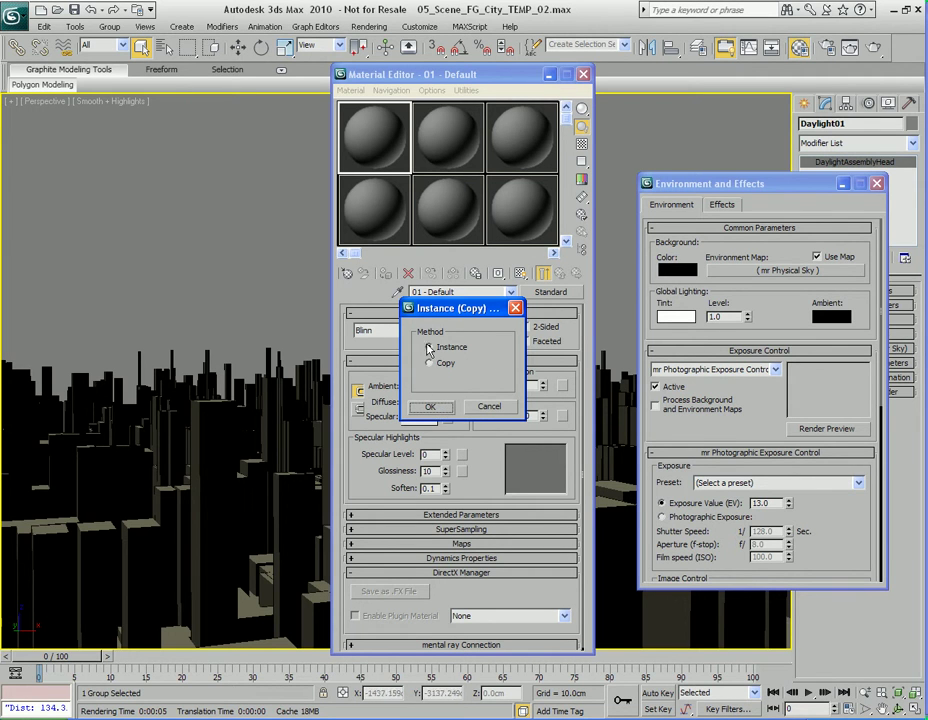
click(430, 407)
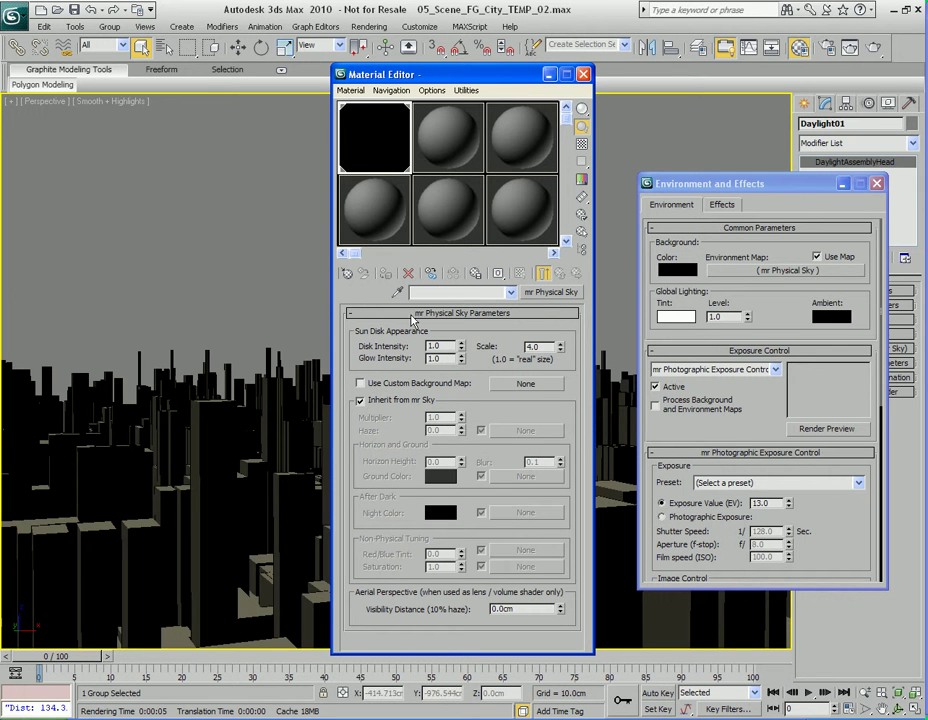
click(466, 313)
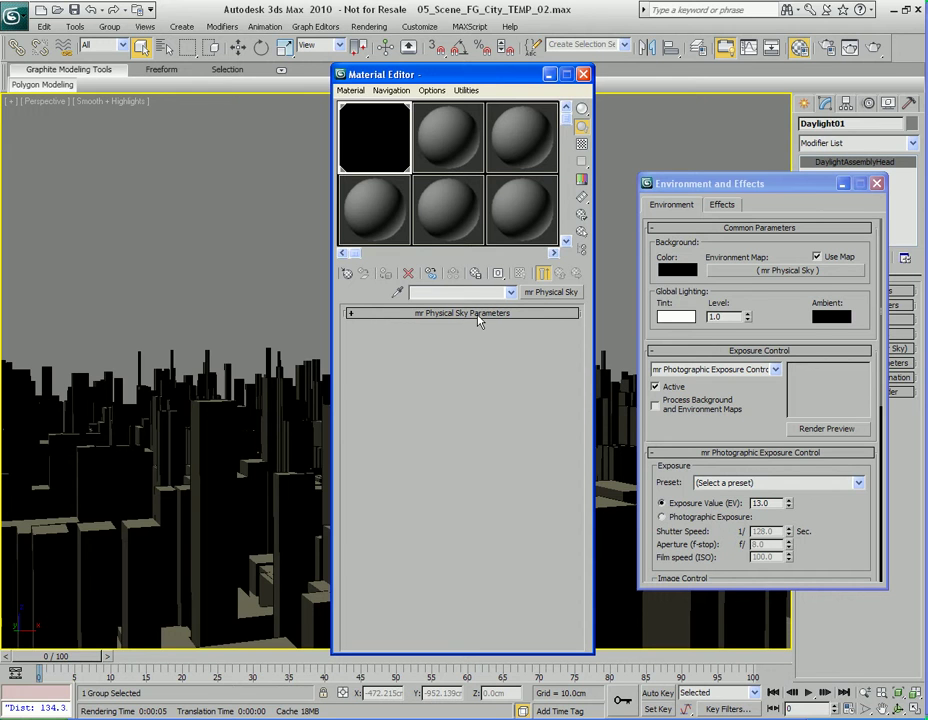
click(479, 314)
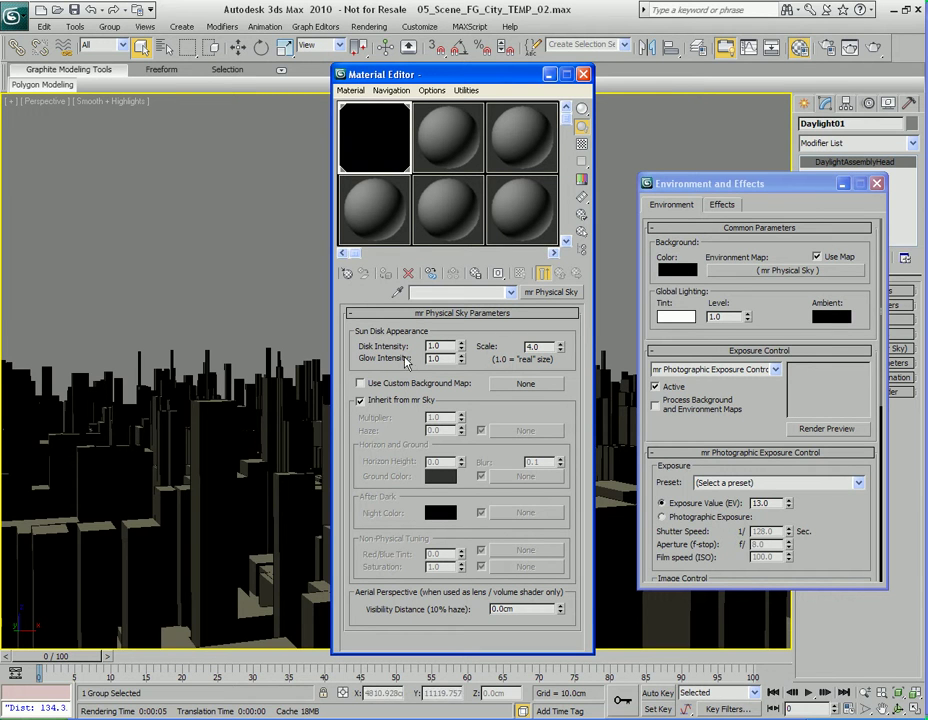
- Close the Environment and Effects settings, try the Inherit from mr Sky option off and on, and move the Material Editor clear of the view
drag(449, 345, 382, 355)
click(876, 183)
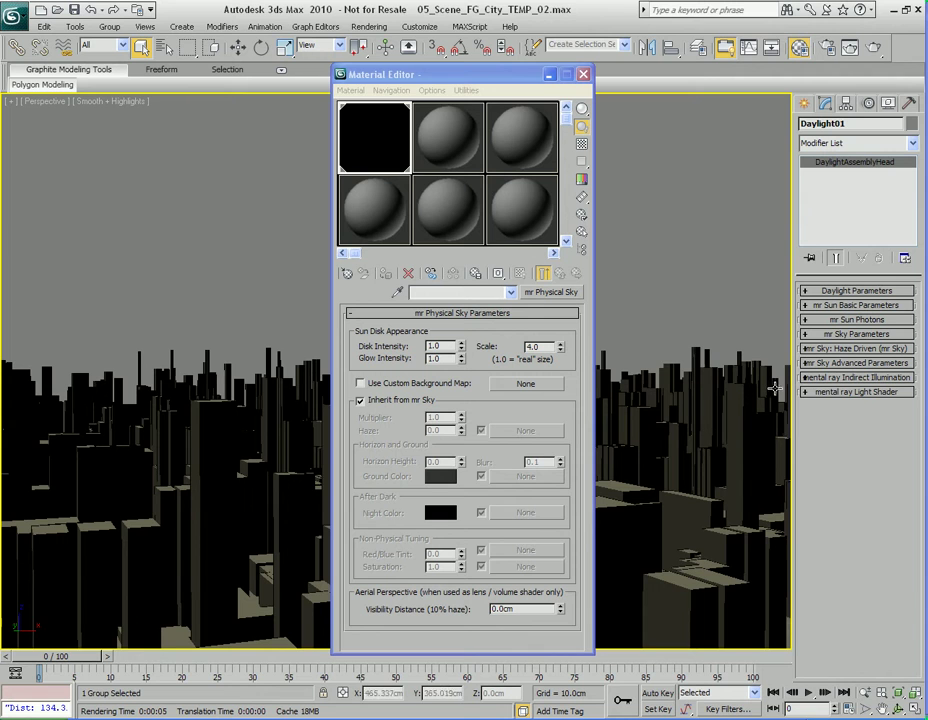
click(361, 401)
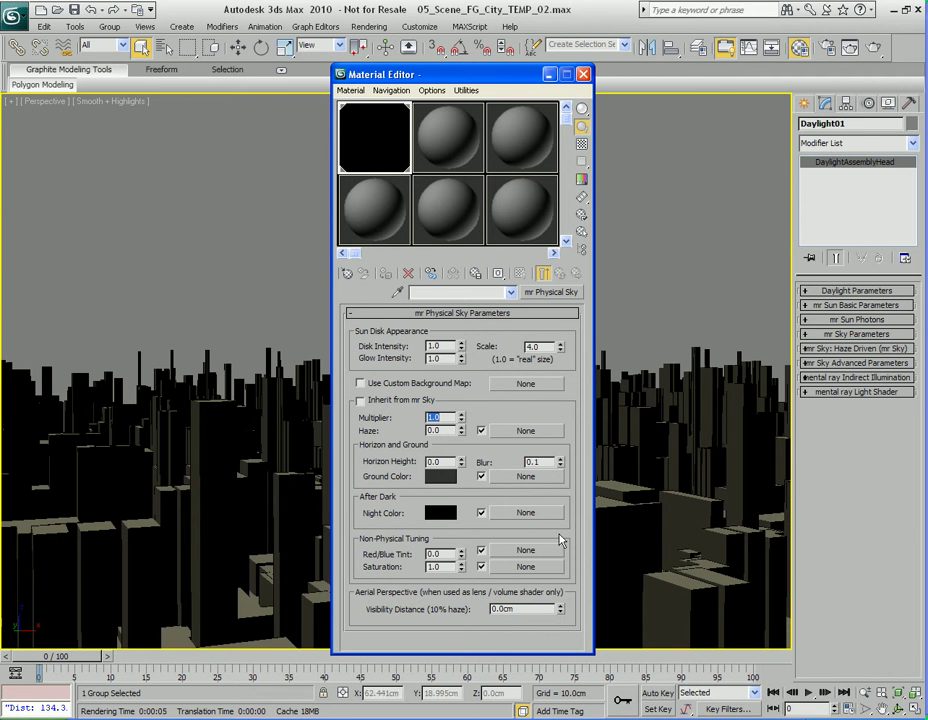
drag(385, 75, 701, 92)
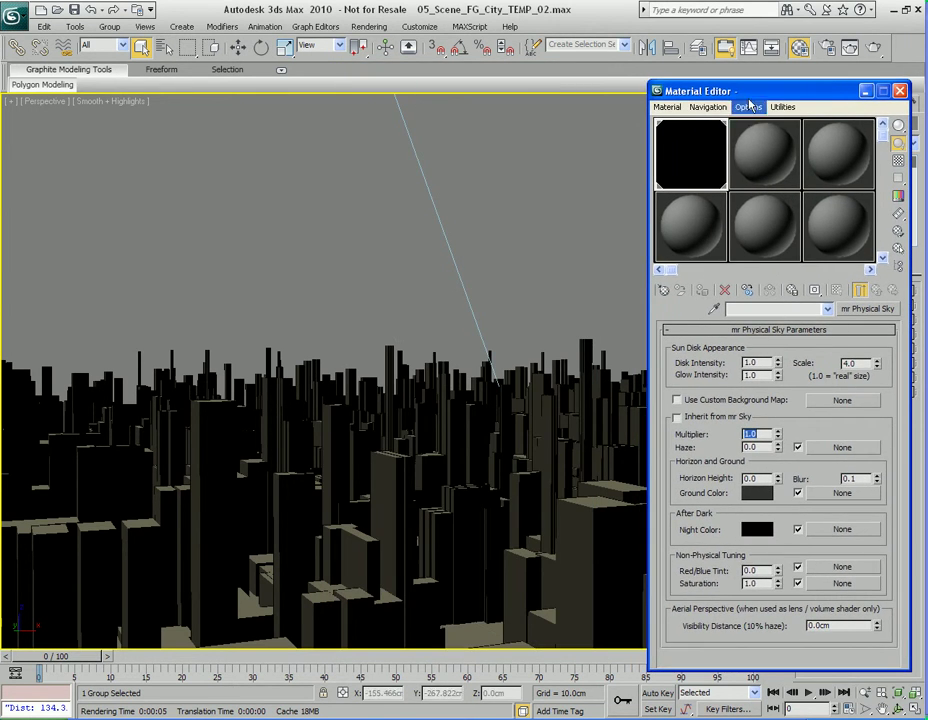
click(722, 423)
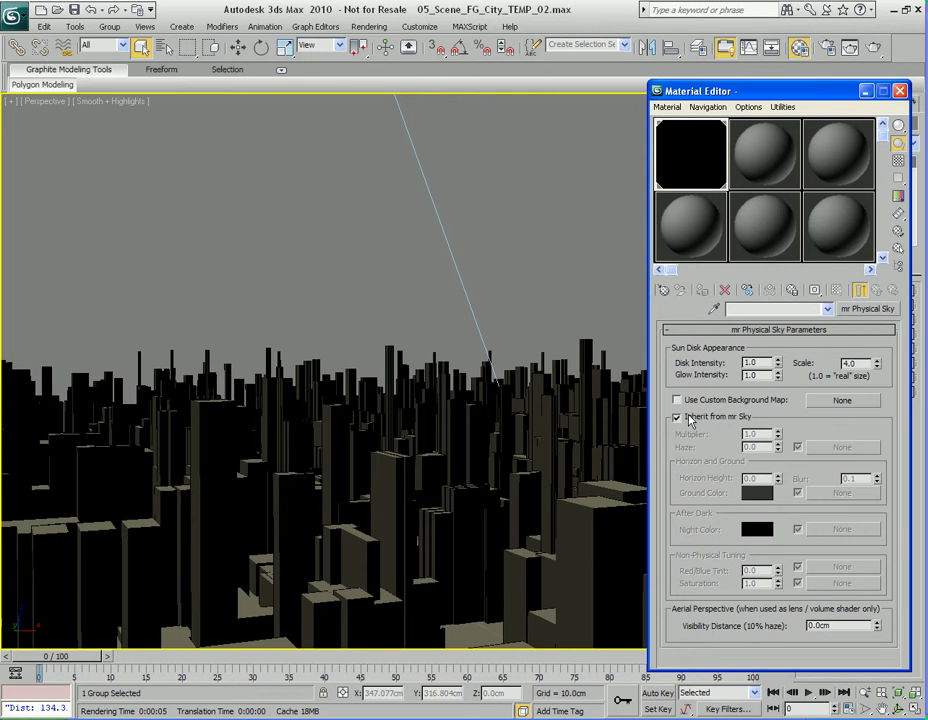
- Render the sky with the sun disk in the perspective view and place the rendered image beside the Material Editor
alt+middle_drag(445, 449, 493, 480)
key(shift+q)
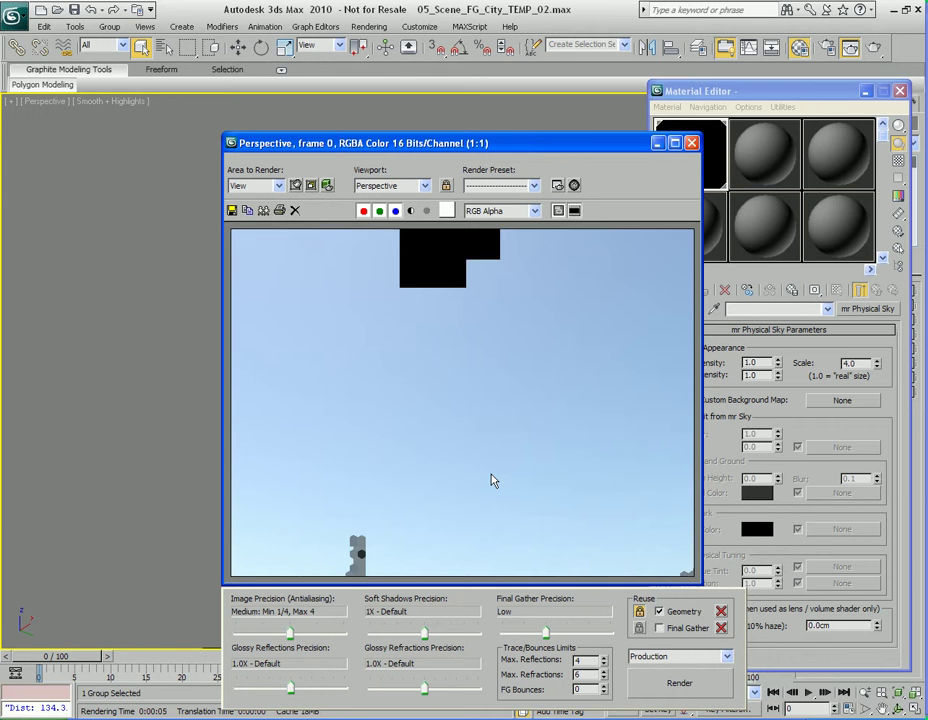
click(691, 143)
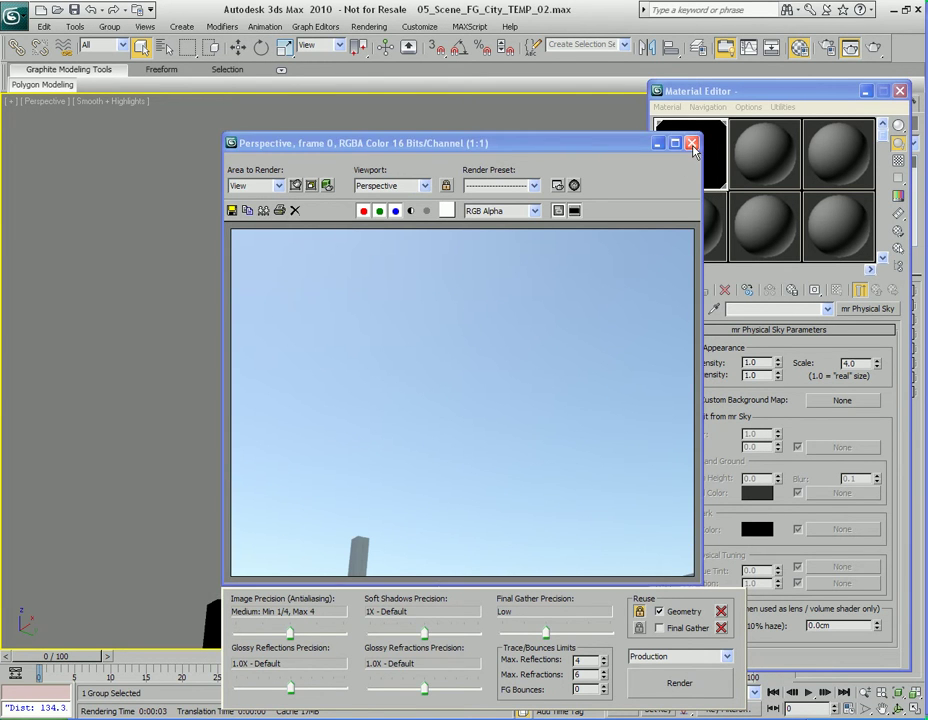
scroll(440, 408, up, 3)
alt+middle_drag(463, 401, 443, 497)
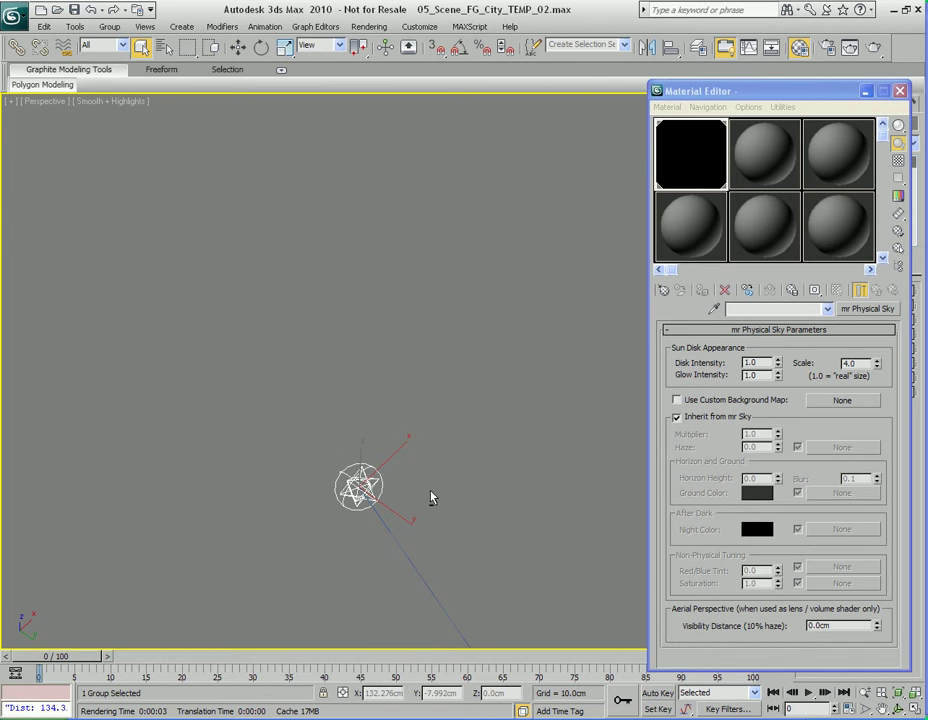
key(shift+q)
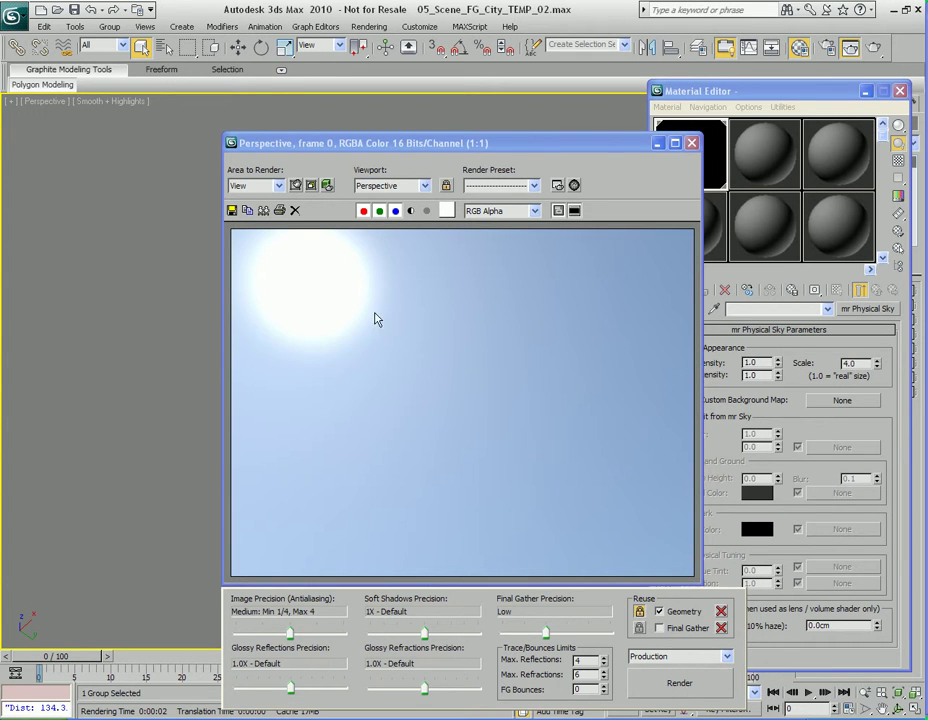
drag(528, 144, 354, 92)
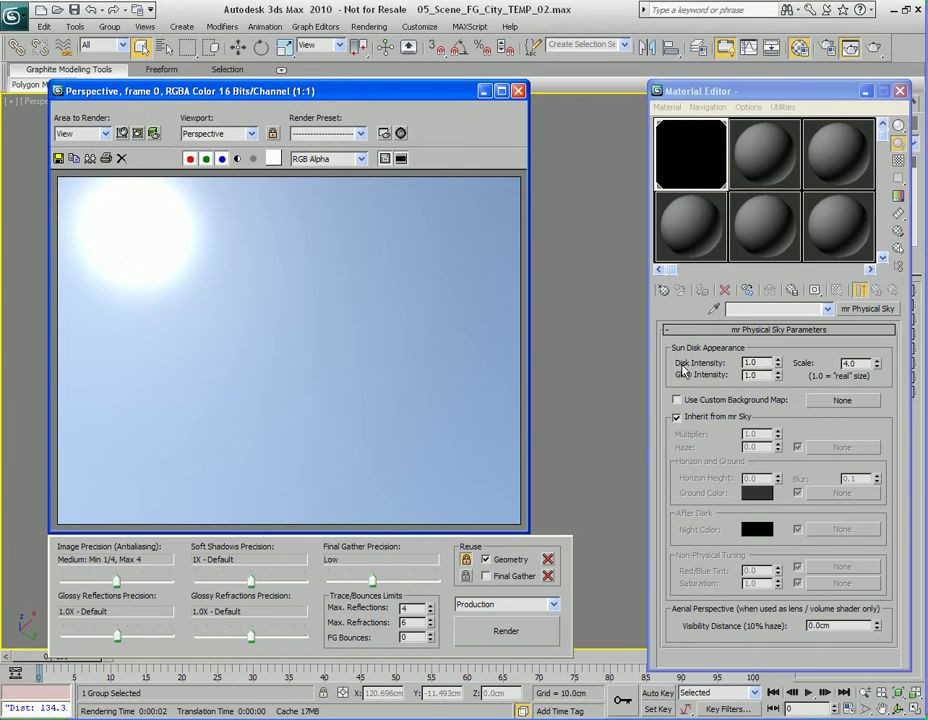
- Set the mr Physical Sky Disk Intensity and Glow Intensity each to 0.1, rendering the sun after each change
click(764, 363)
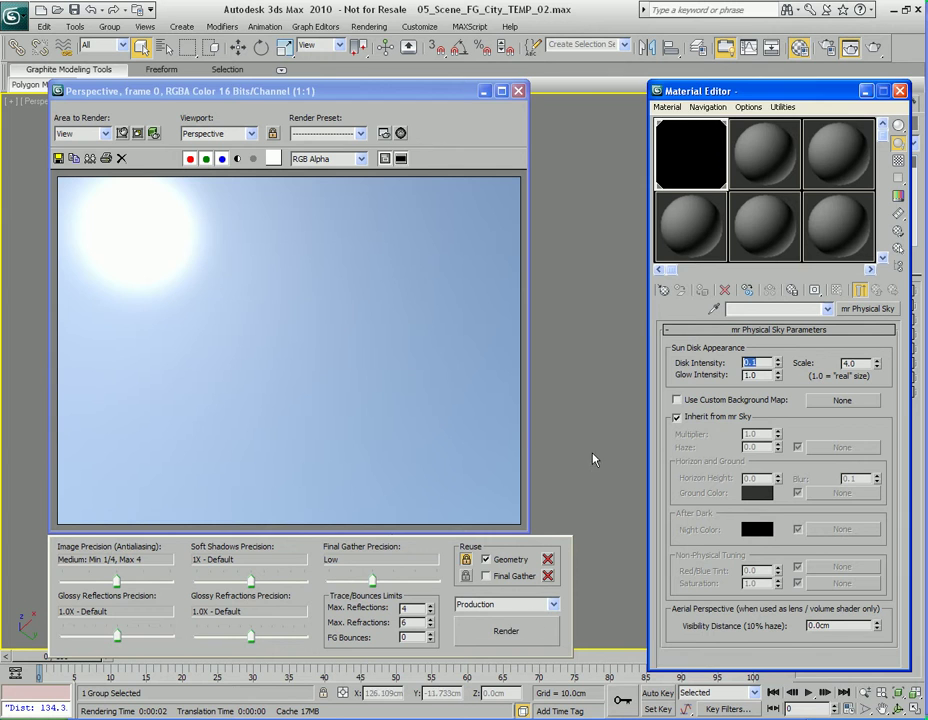
click(535, 626)
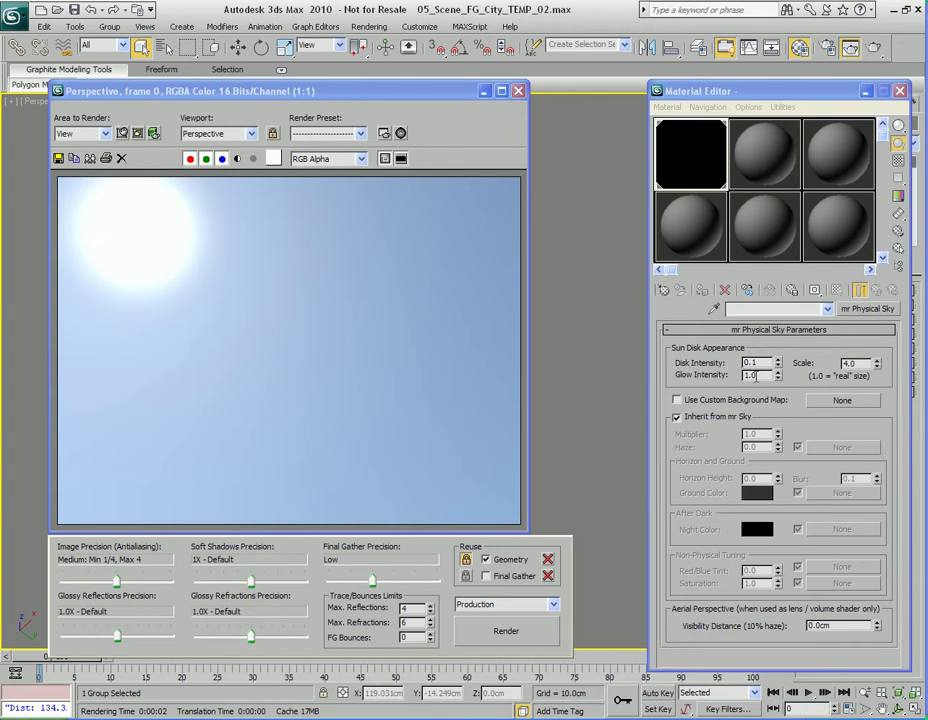
double_click(763, 376)
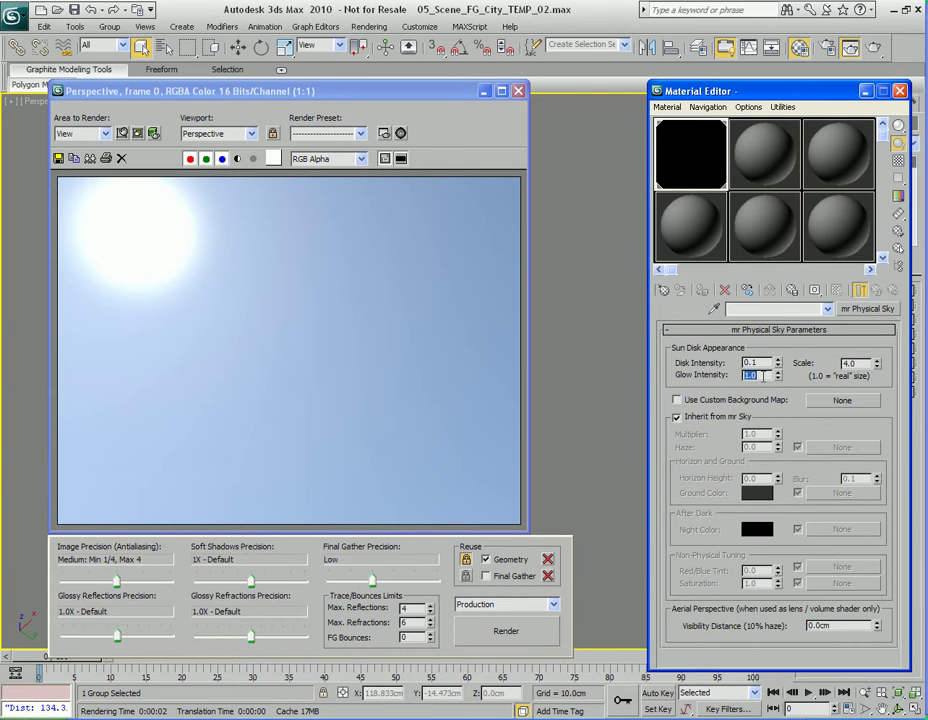
text(0.1)
click(527, 622)
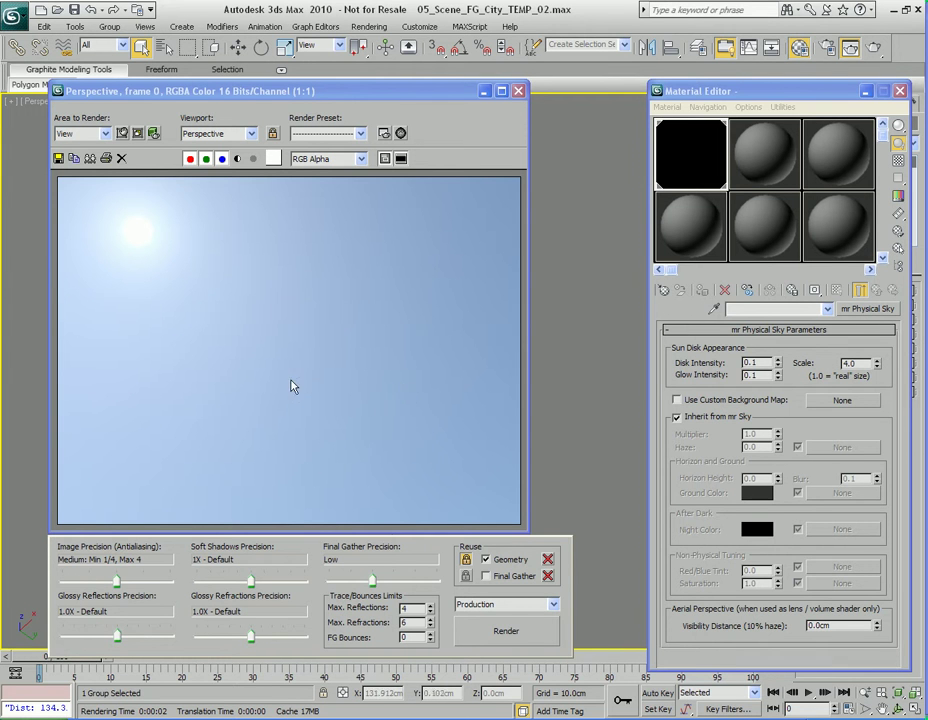
- Set the Glow Intensity to 0.0 and the Disk Intensity to 0.05, rendering the sun after each change
double_click(764, 375)
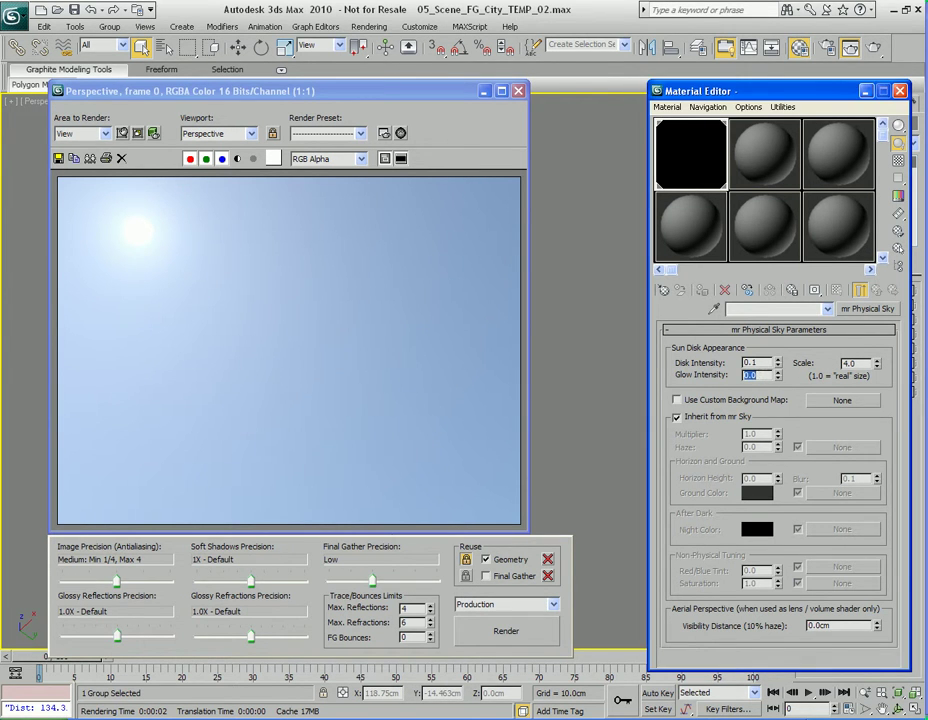
click(493, 641)
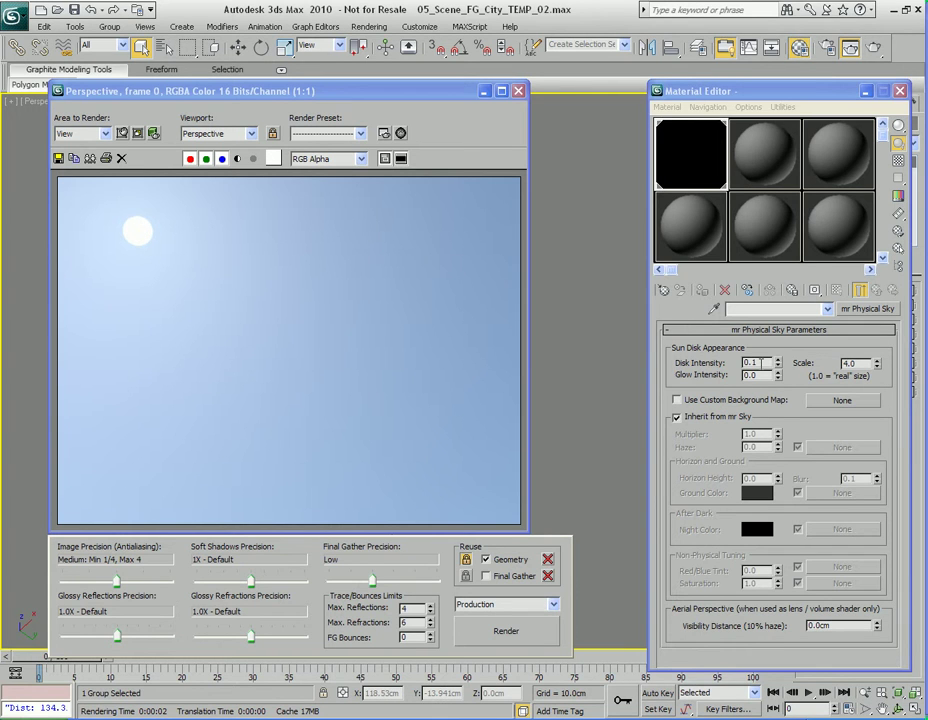
double_click(761, 363)
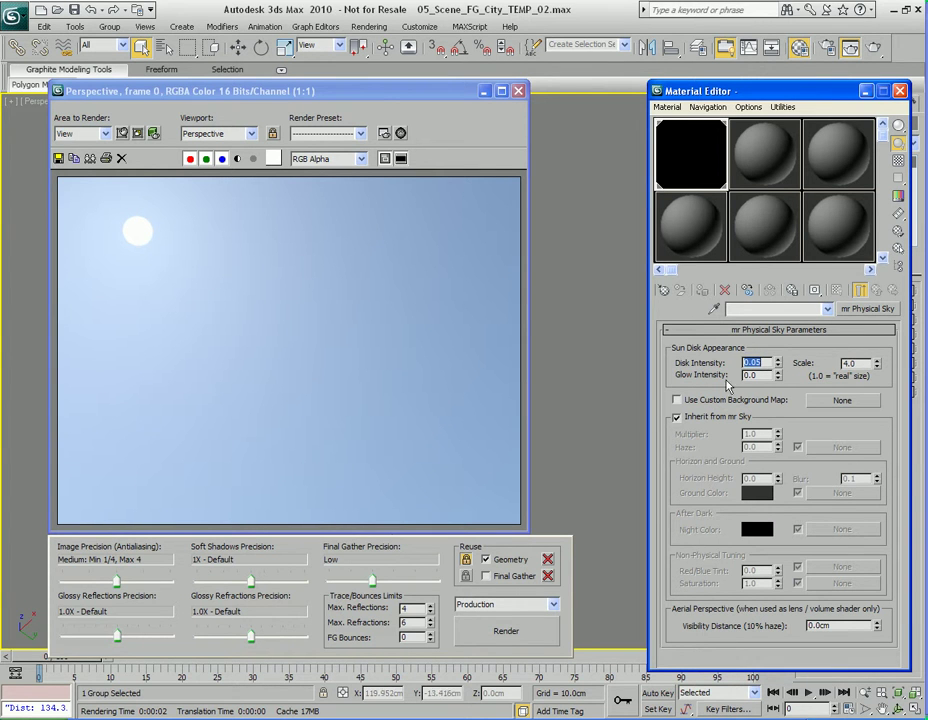
click(505, 632)
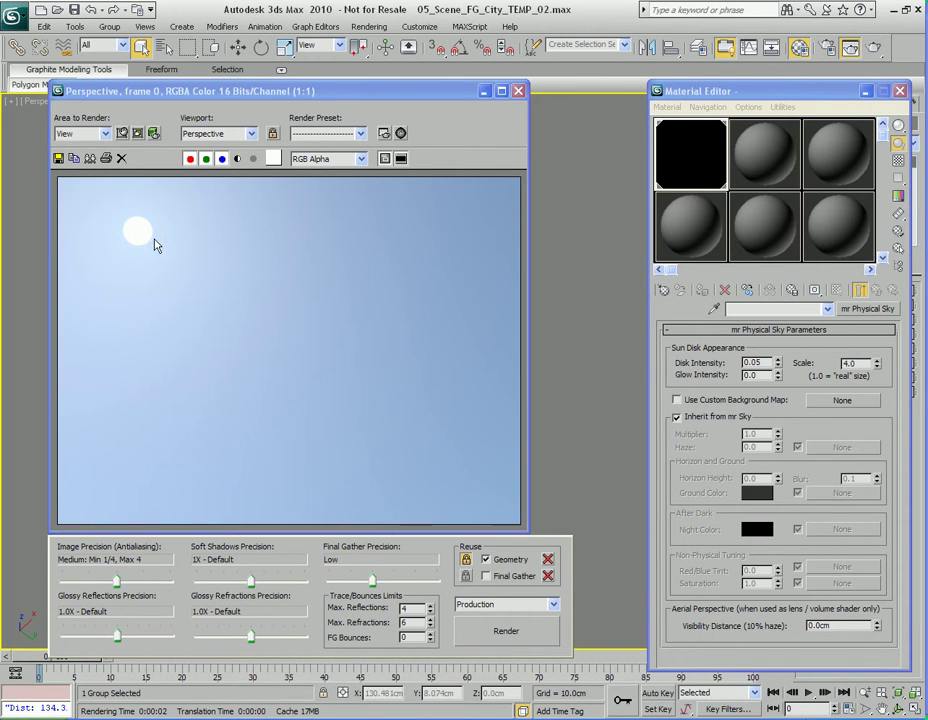
- Set the sun's Disk Intensity to 1.0 and its Scale to 1.0, and render the sky again
double_click(766, 363)
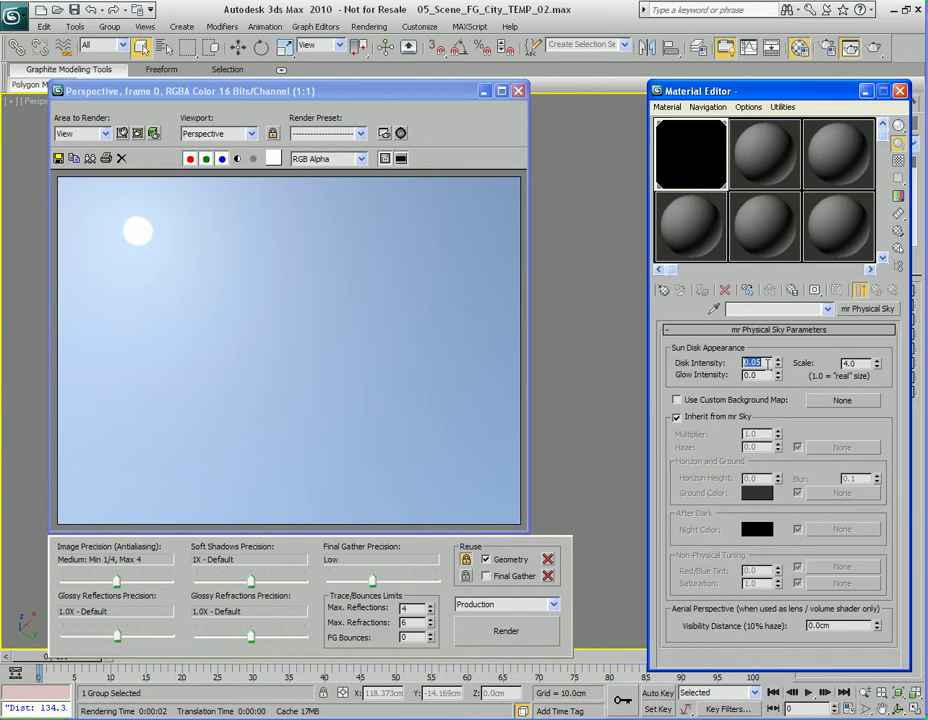
text(1)
double_click(862, 363)
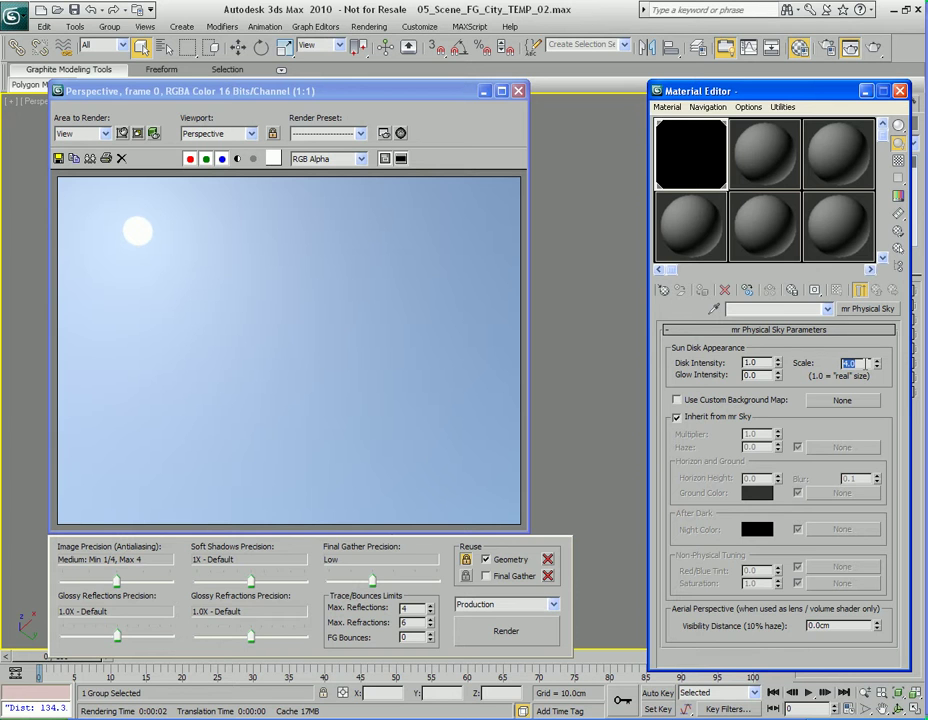
click(506, 631)
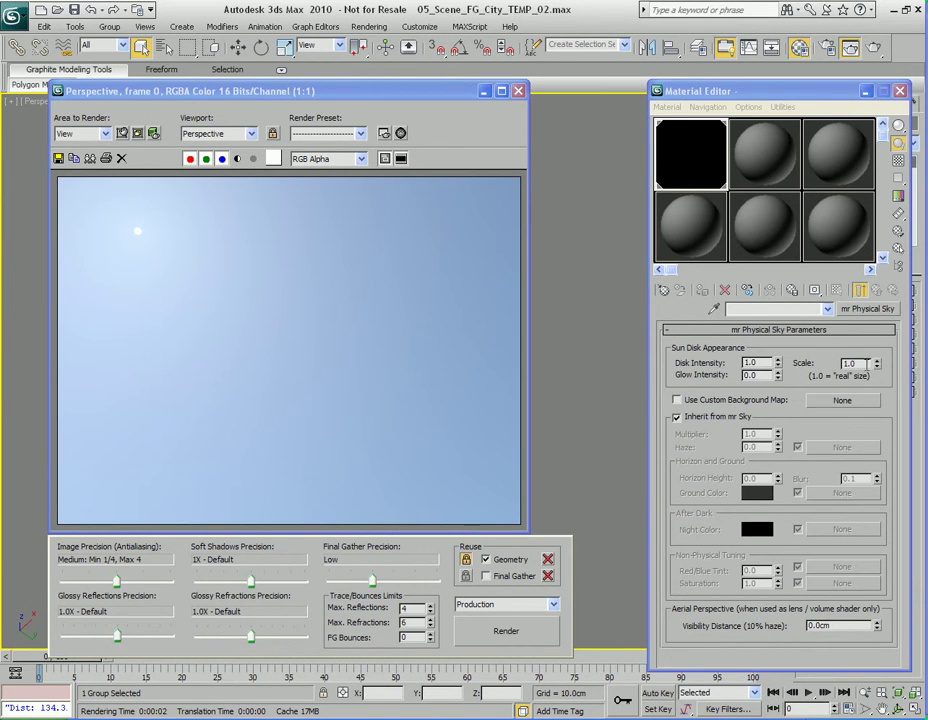
- Set the sun disk's Scale to 10.0 and render the enlarged sun
click(850, 363)
text(10)
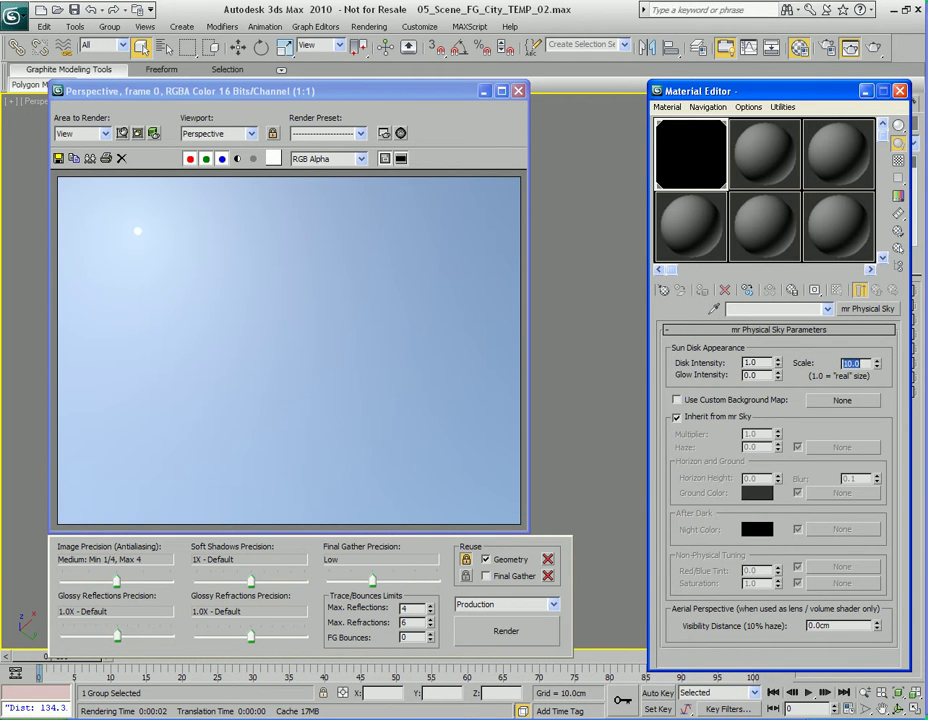
click(506, 631)
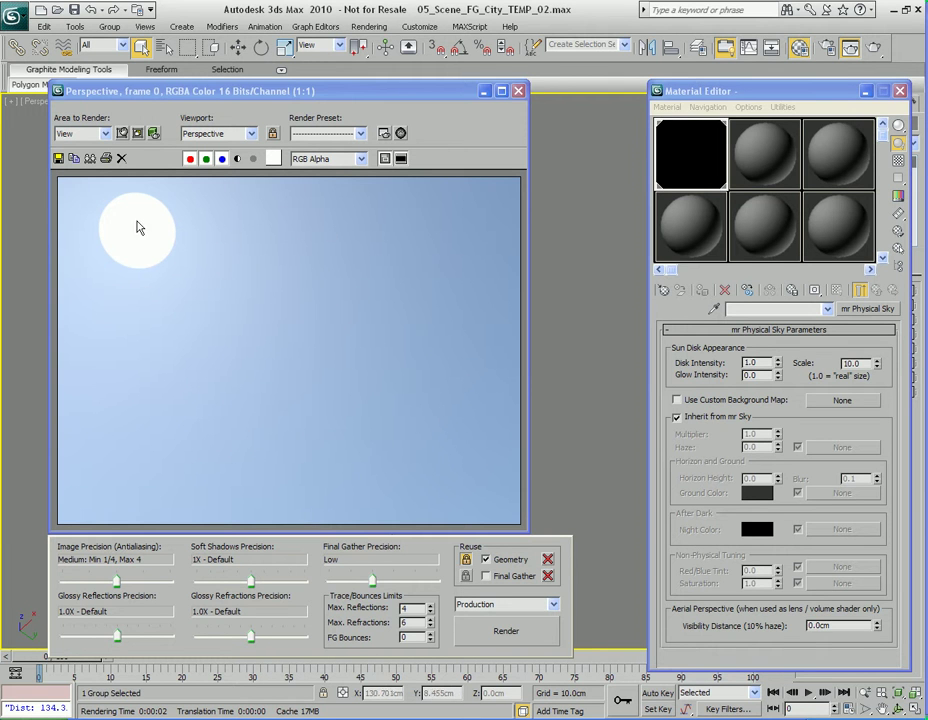
- Set the sun disk's Scale to 4.0 with a test render, and return the Glow Intensity to 1.0
click(806, 366)
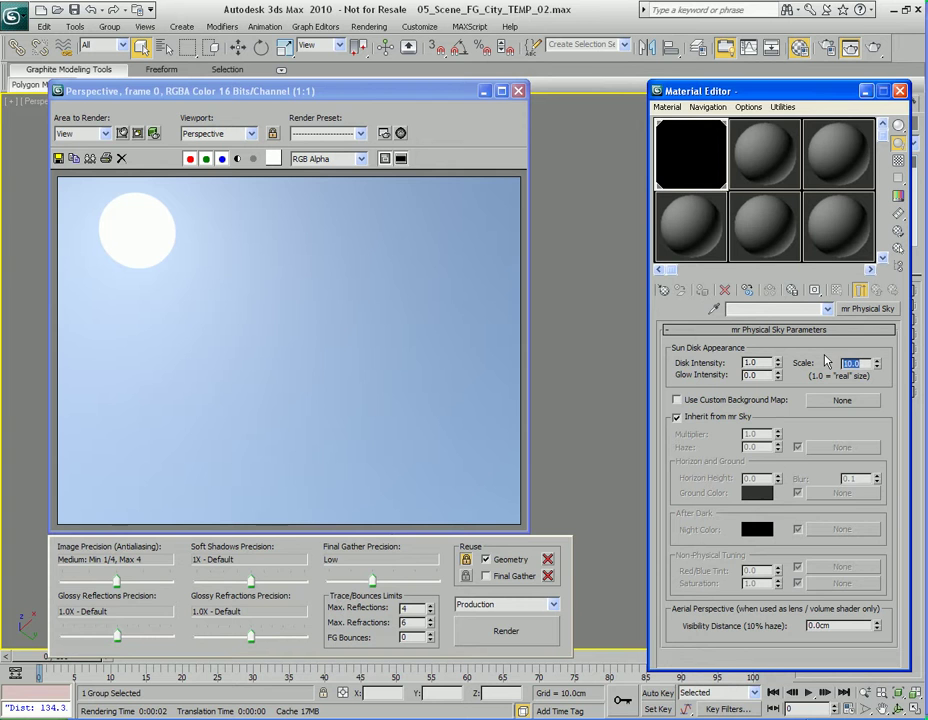
text(4)
key(Return)
click(506, 634)
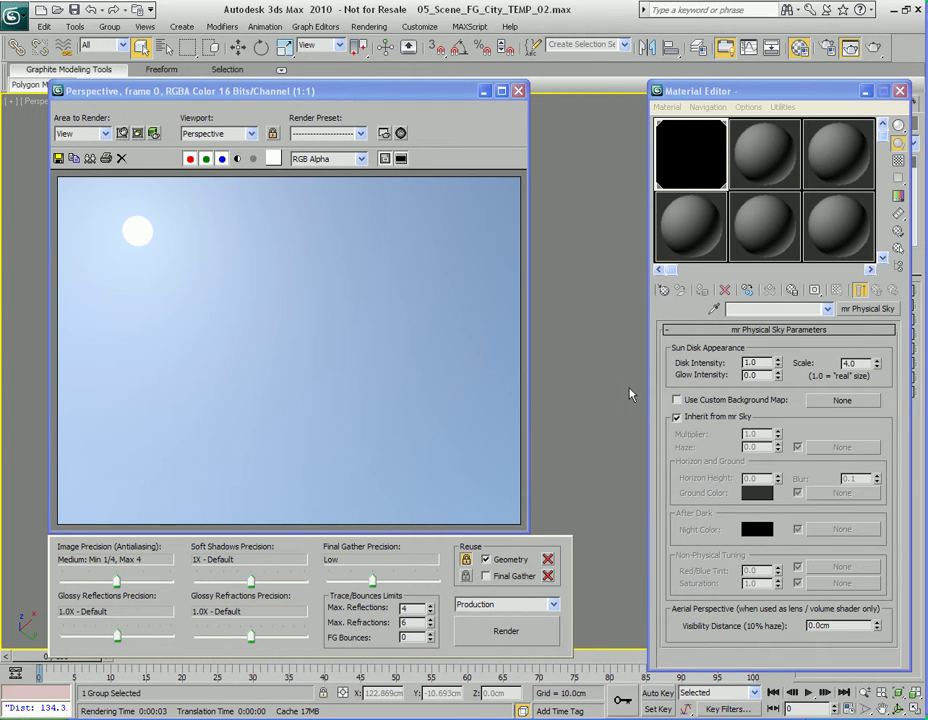
double_click(764, 374)
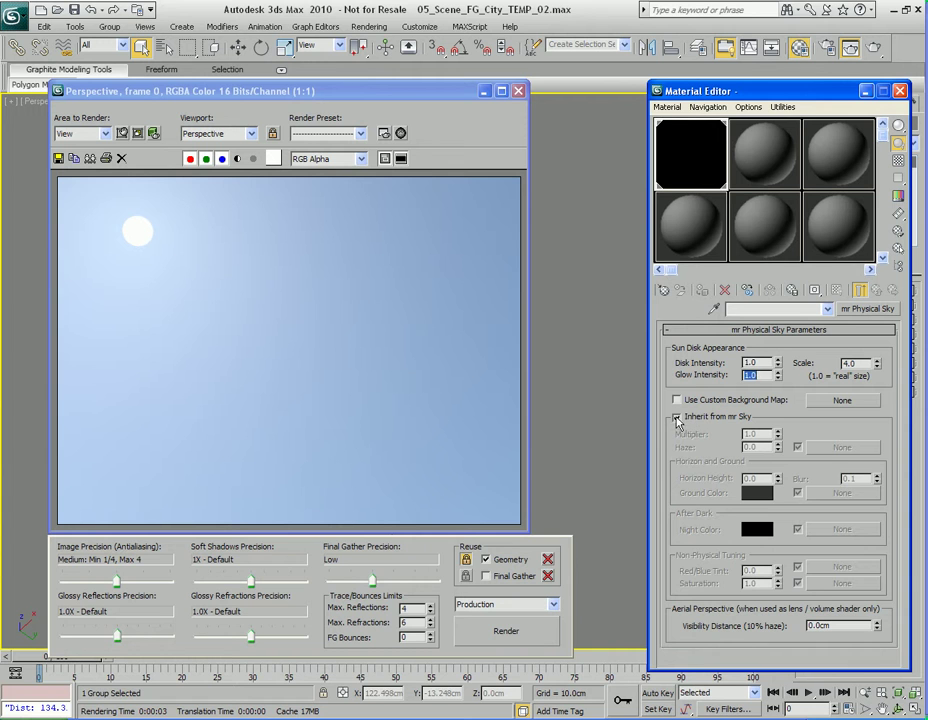
- Turn off Inherit from mr Sky and render the city from the restored saved perspective view
click(743, 418)
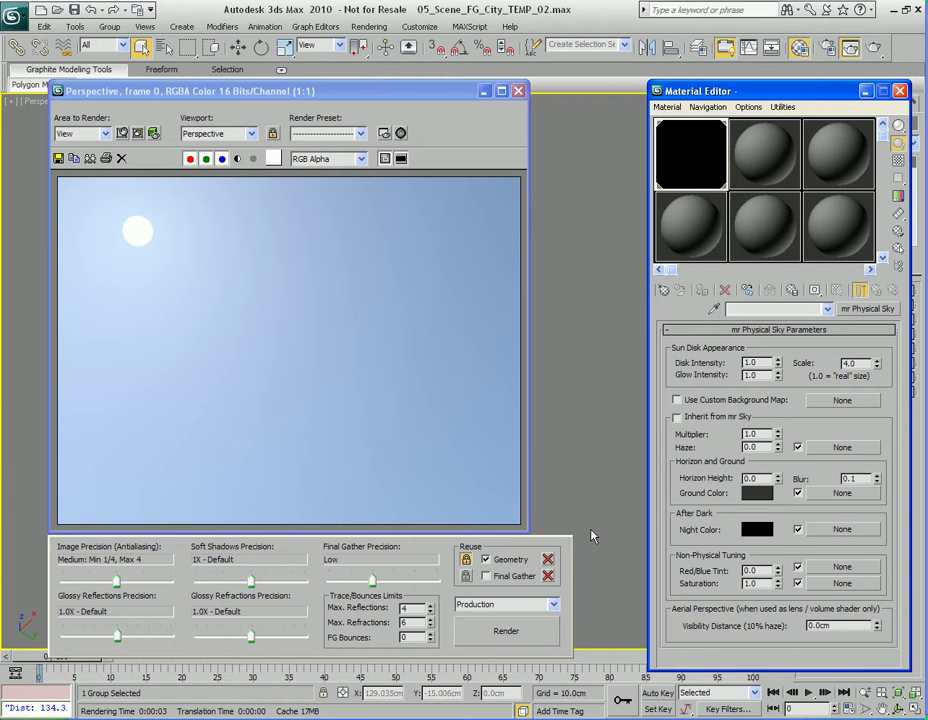
click(145, 26)
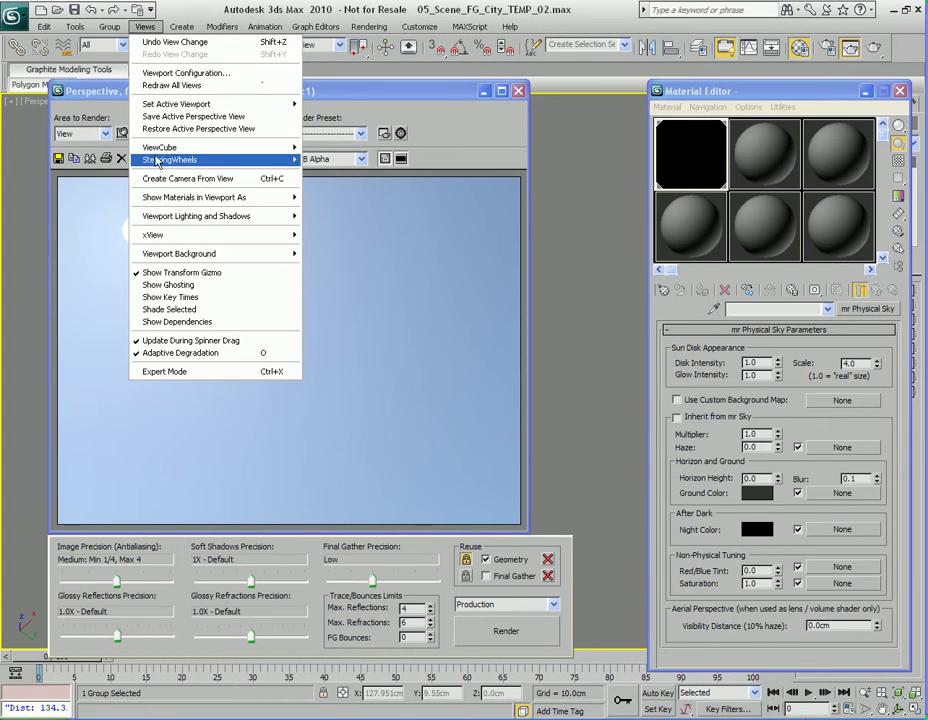
click(185, 129)
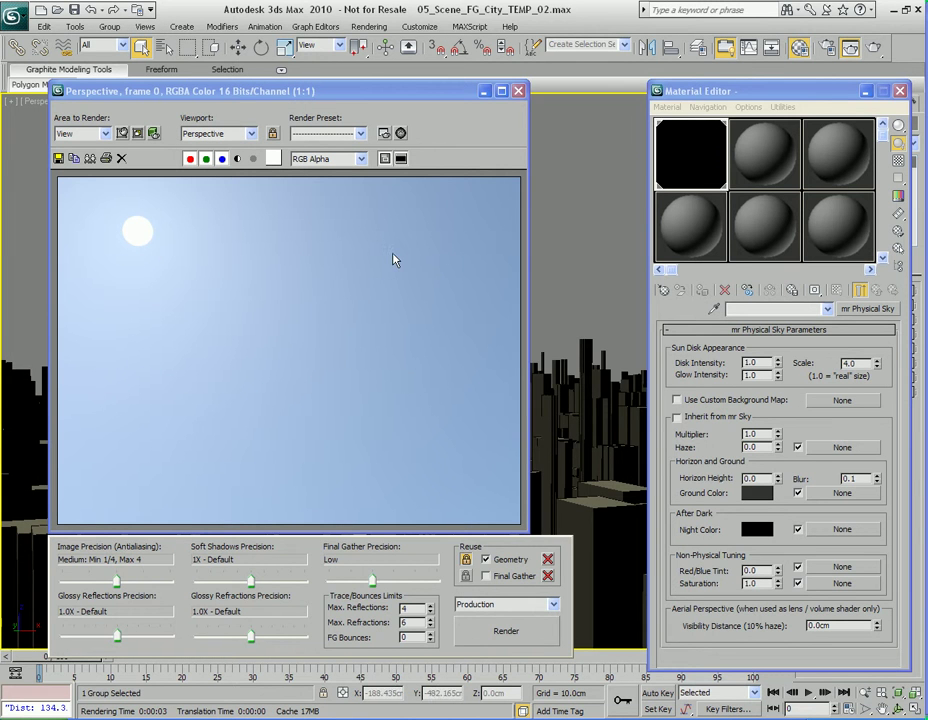
key(shift+q)
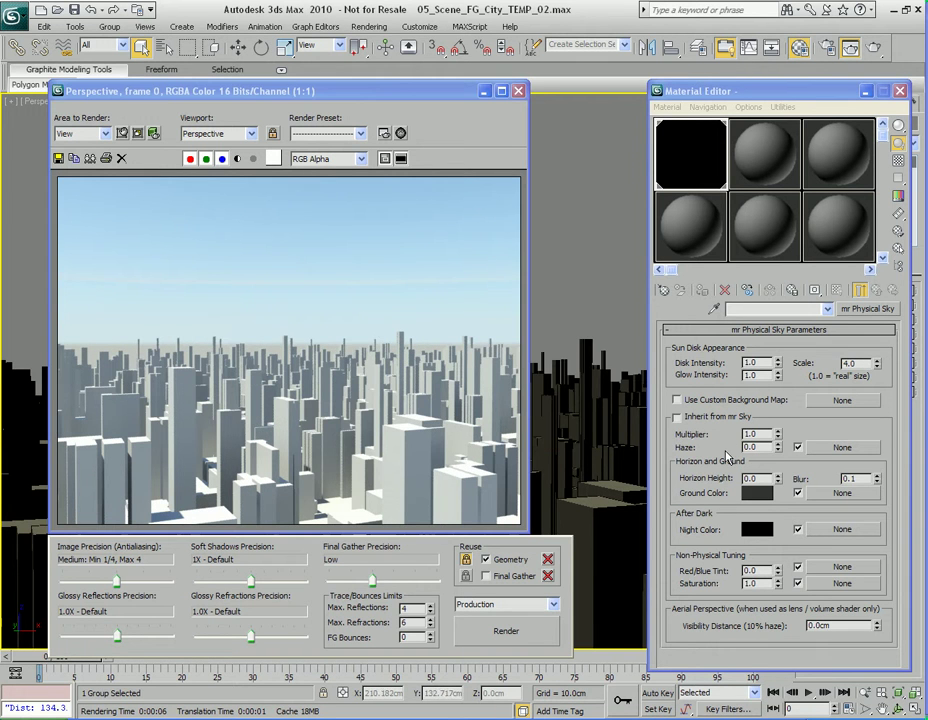
- Set the mr Physical Sky Multiplier to 5.0 and render the city
mouse_move(760, 90)
mouse_down()
mouse_move(639, 90)
mouse_move(748, 90)
mouse_up()
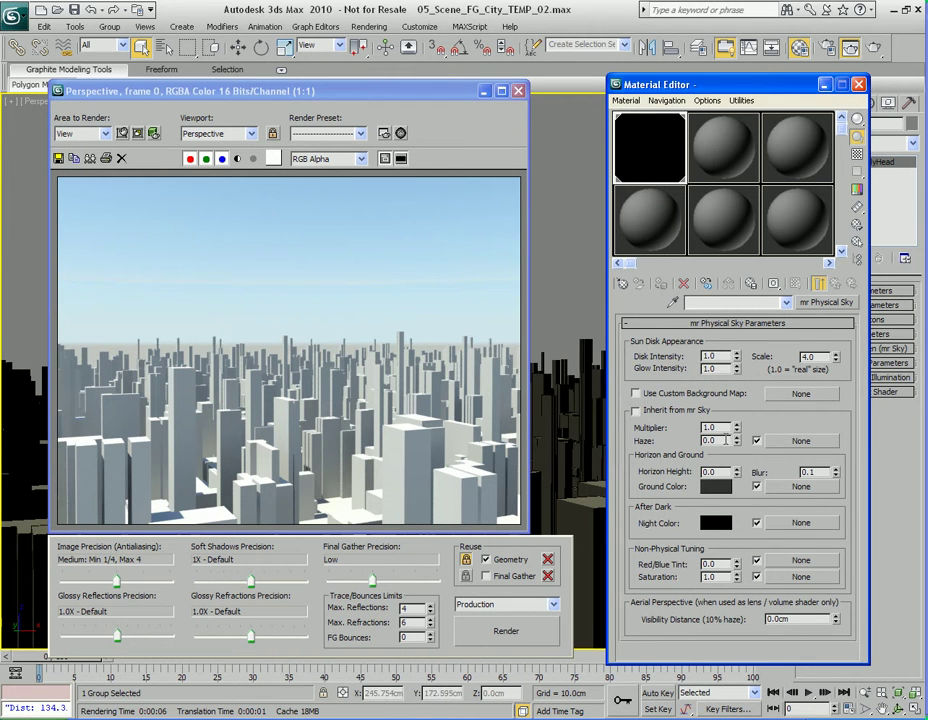
double_click(725, 427)
click(725, 427)
double_click(727, 427)
click(506, 631)
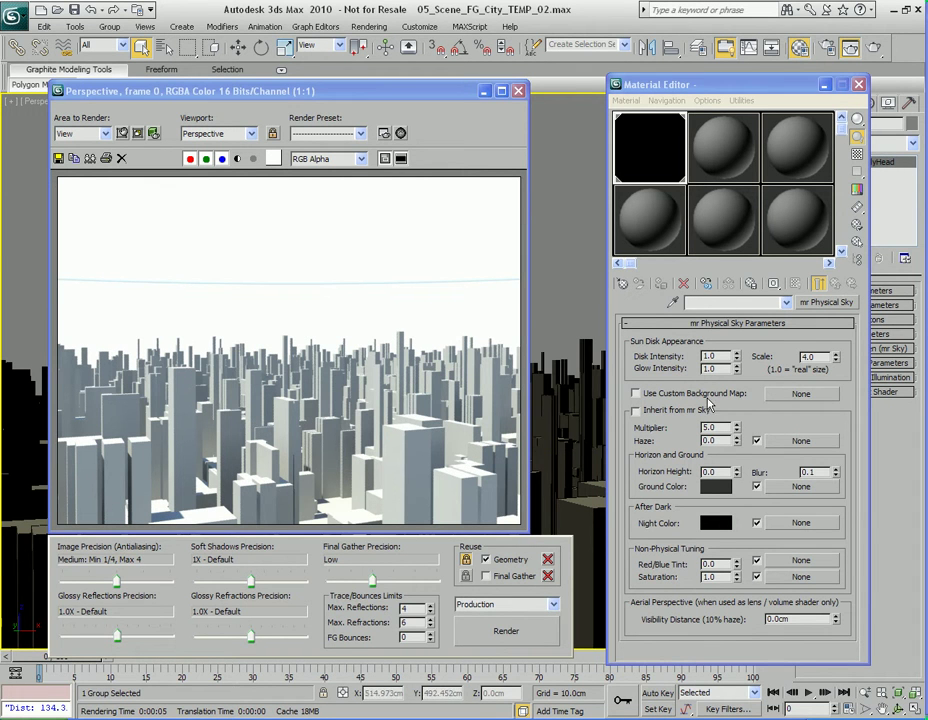
- Set the Multiplier to 1.0 and turn Inherit from mr Sky back on, rendering the city after each change
click(718, 427)
text(1)
key(Return)
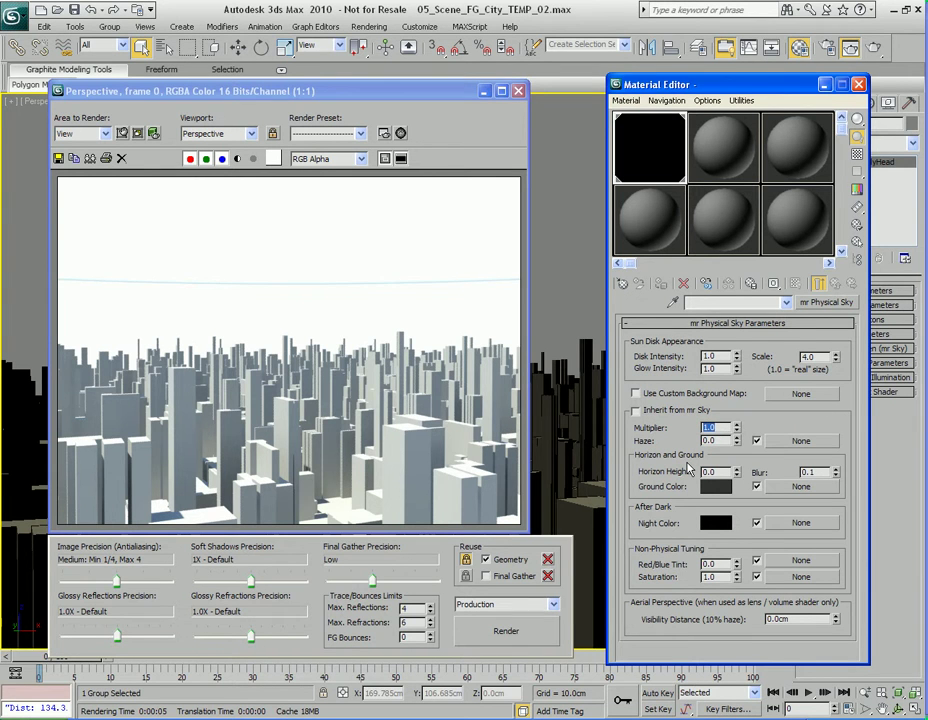
click(506, 631)
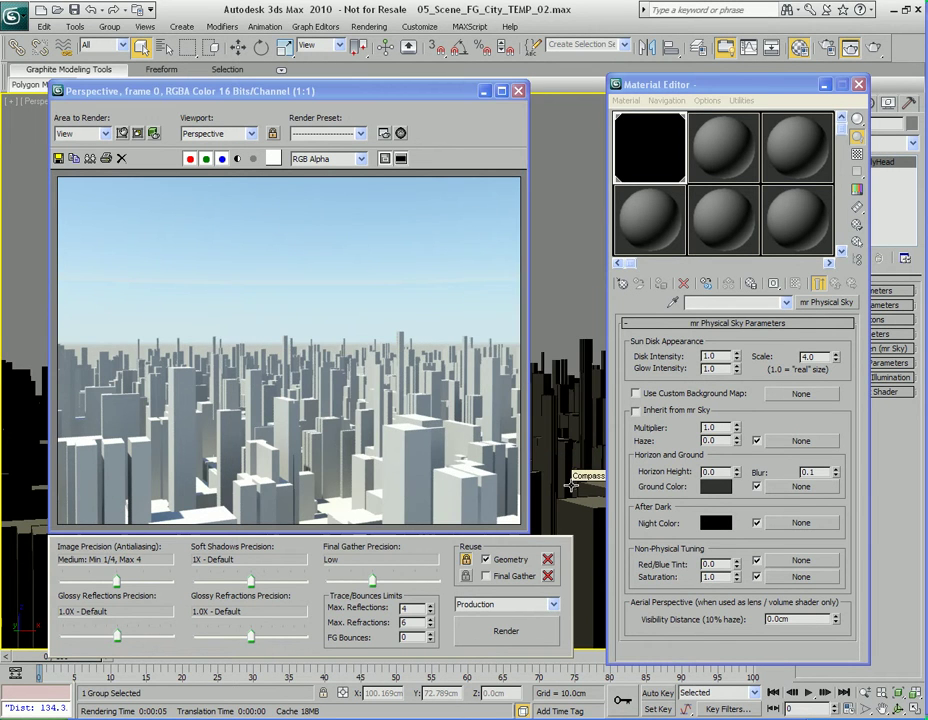
click(650, 413)
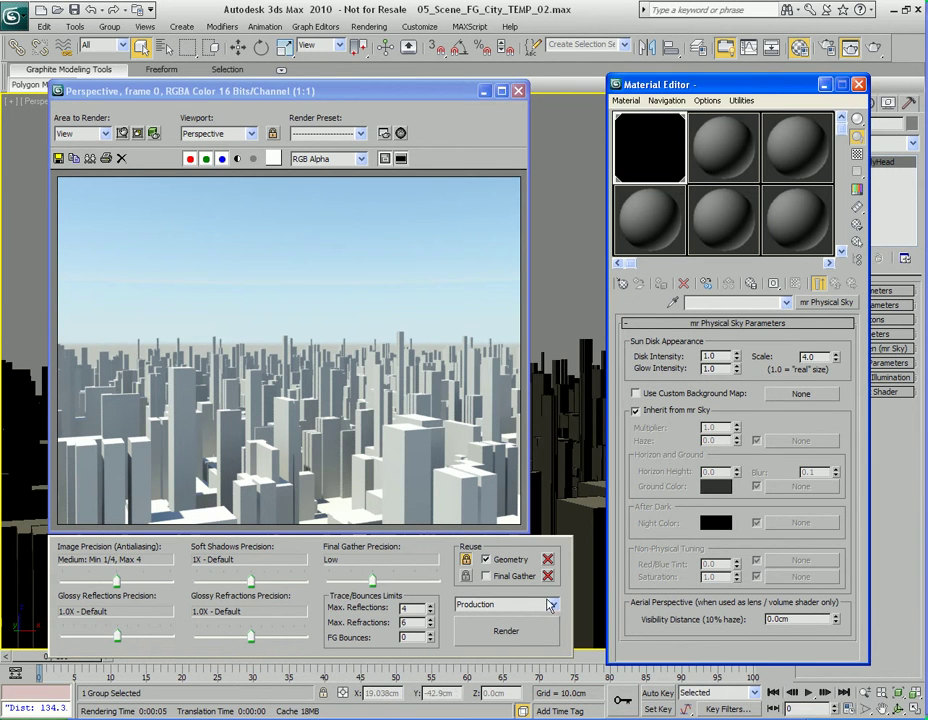
click(545, 630)
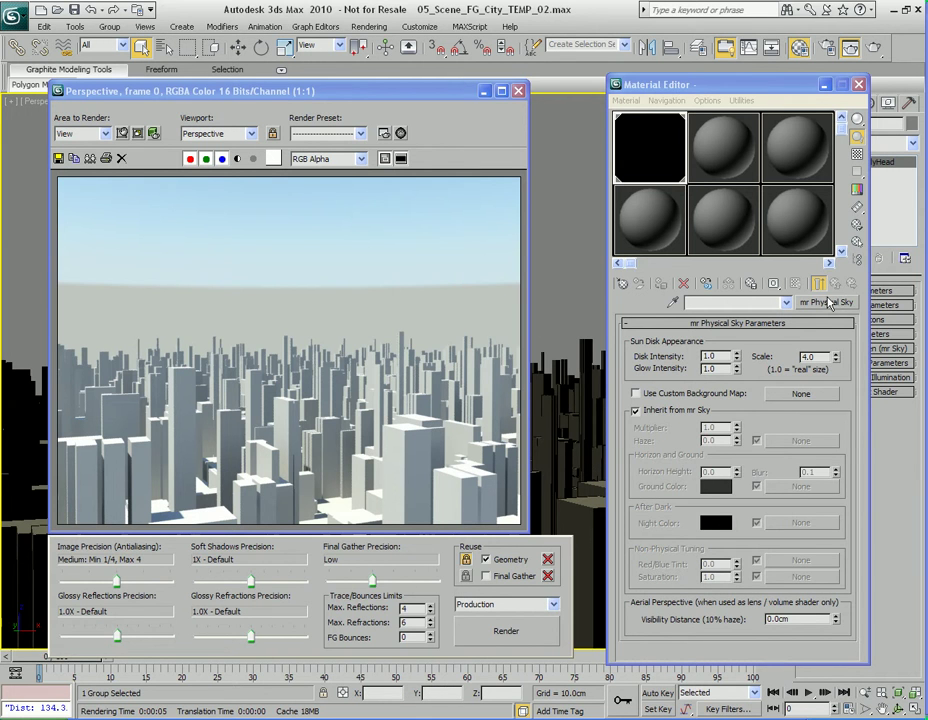
- Close the Material Editor, set the mr Sky horizon Height to 0.0 and render the city
drag(760, 84, 682, 82)
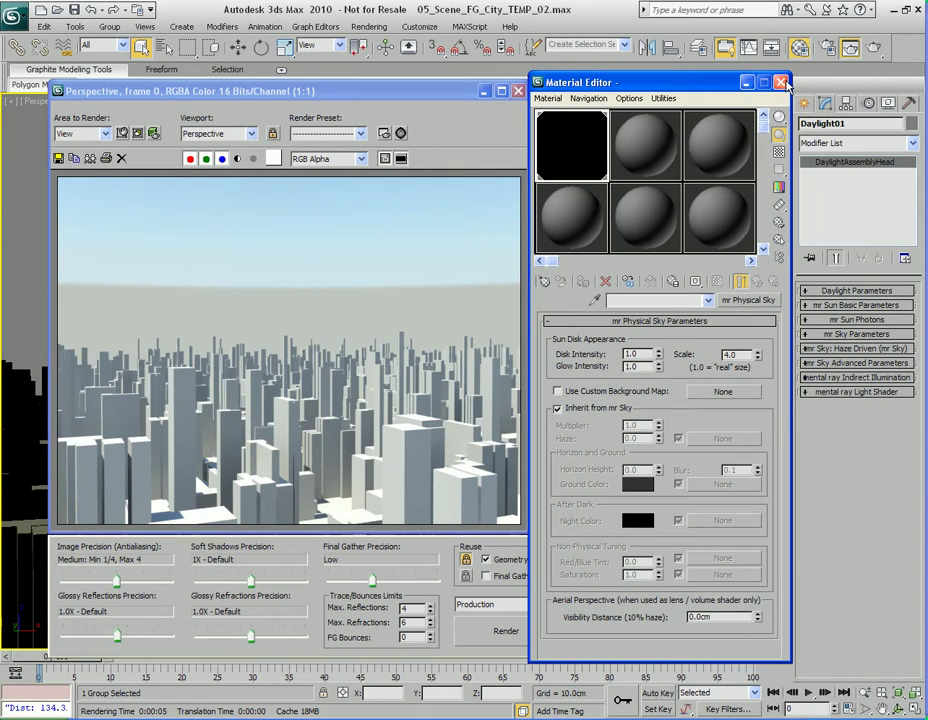
click(781, 83)
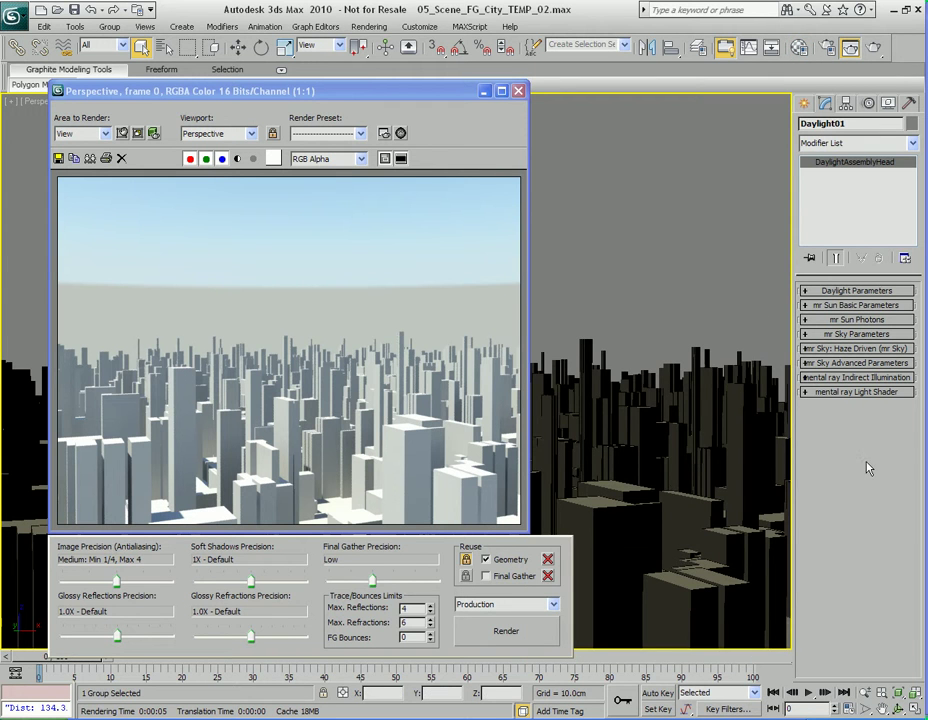
click(855, 363)
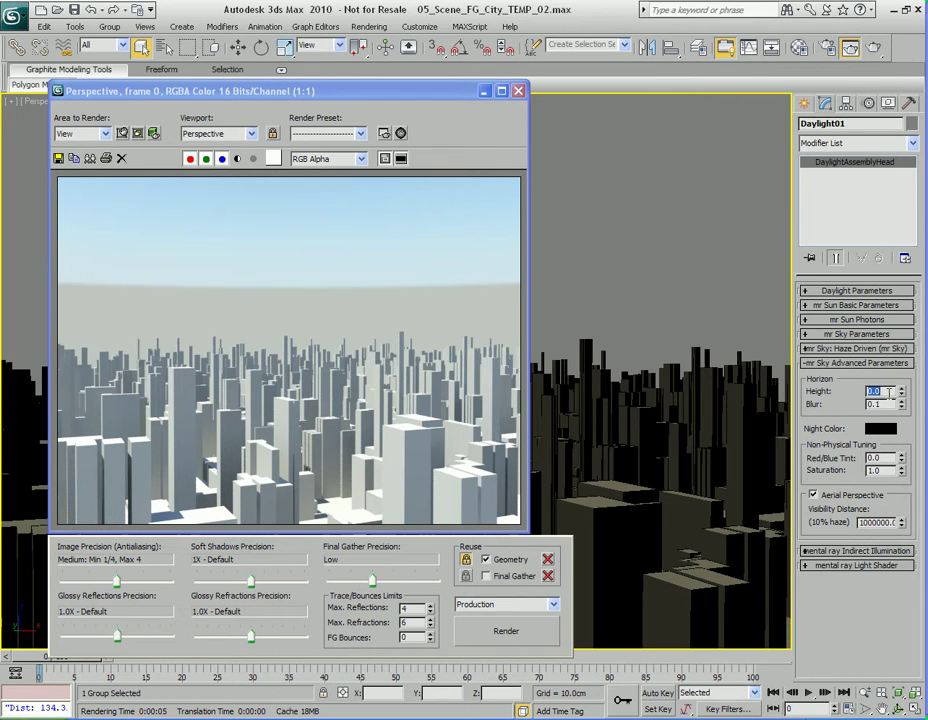
click(506, 631)
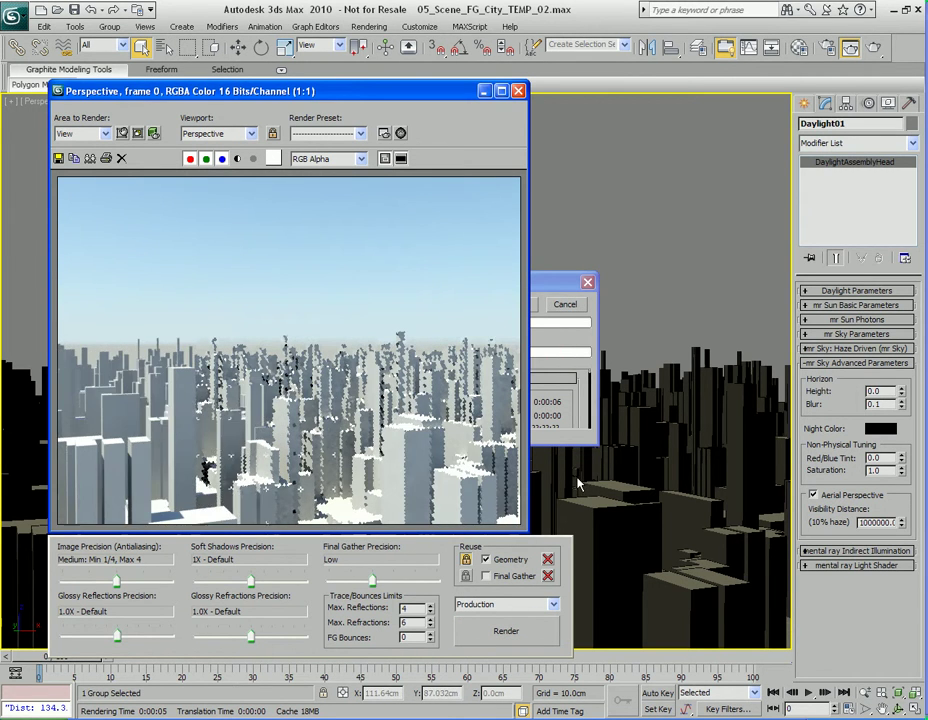
double_click(871, 523)
key(shift+Home)
key(Return)
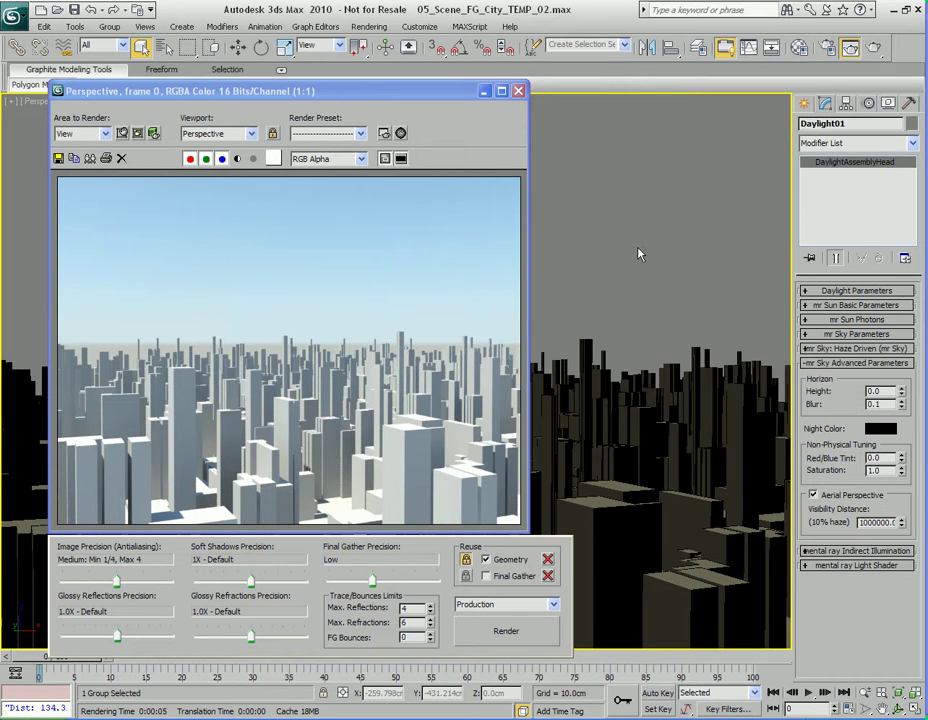
double_click(876, 523)
text(80.0cm)
key(Return)
key(ctrl+z)
- Show the environment map settings beside the mental ray renderer's camera shader settings
key(8)
drag(458, 161, 459, 128)
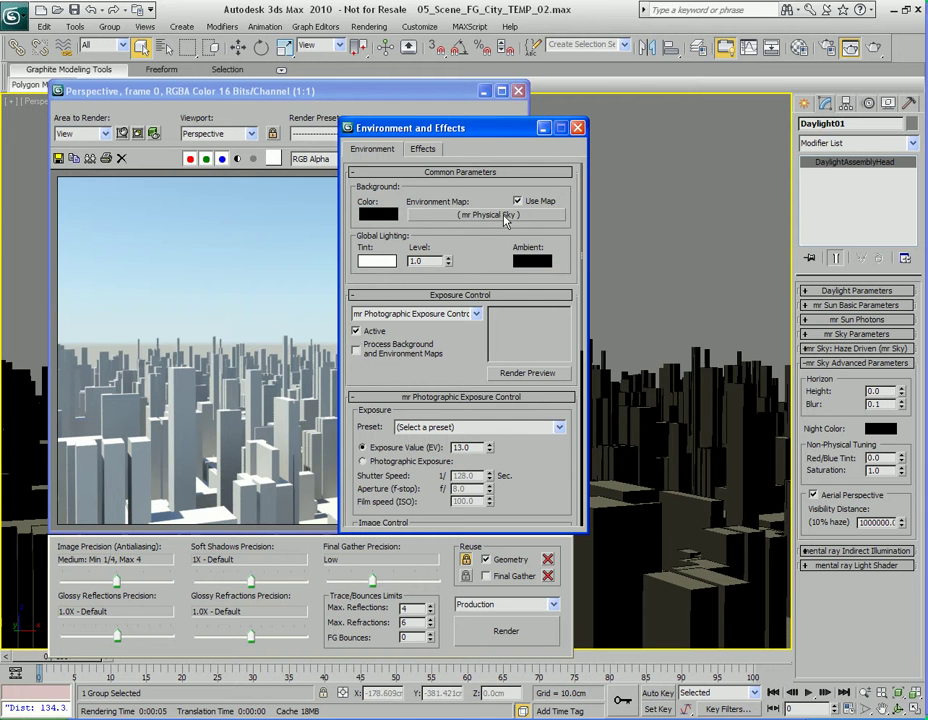
drag(498, 133, 322, 172)
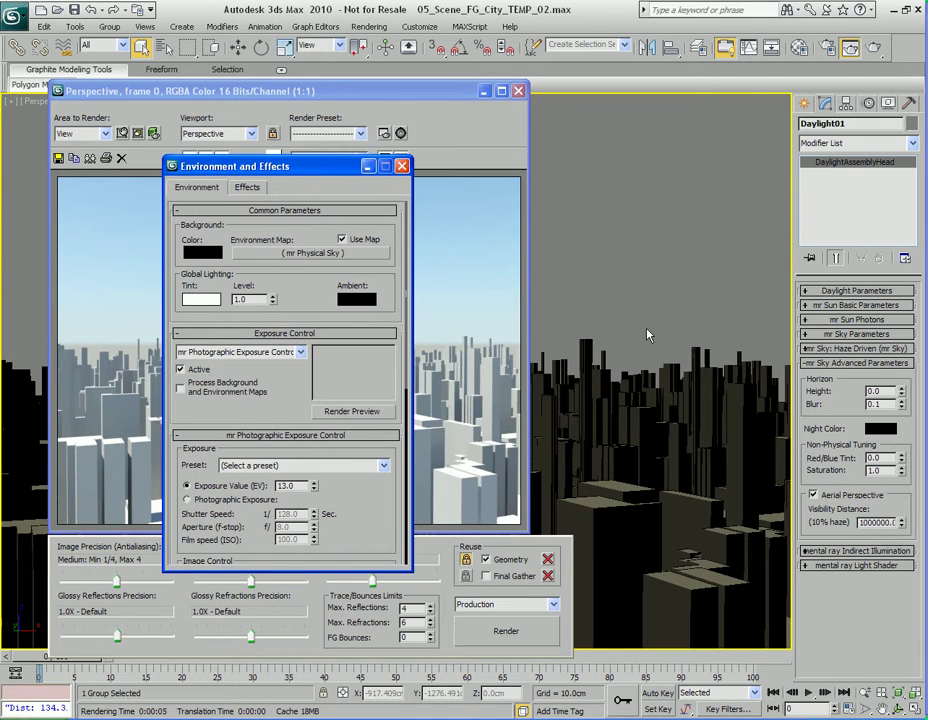
click(371, 28)
click(385, 54)
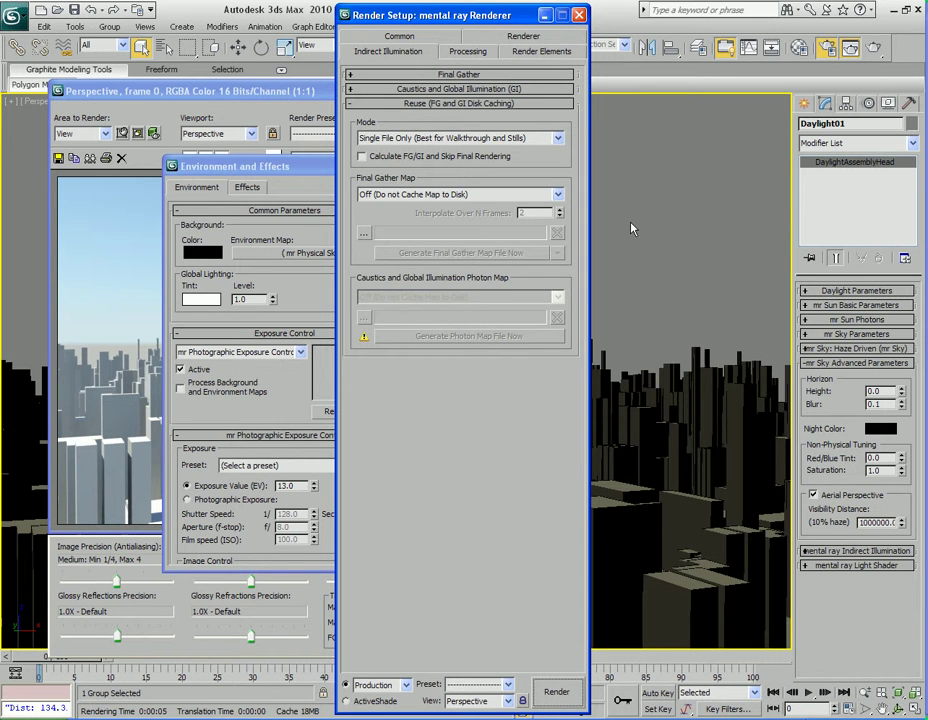
click(483, 104)
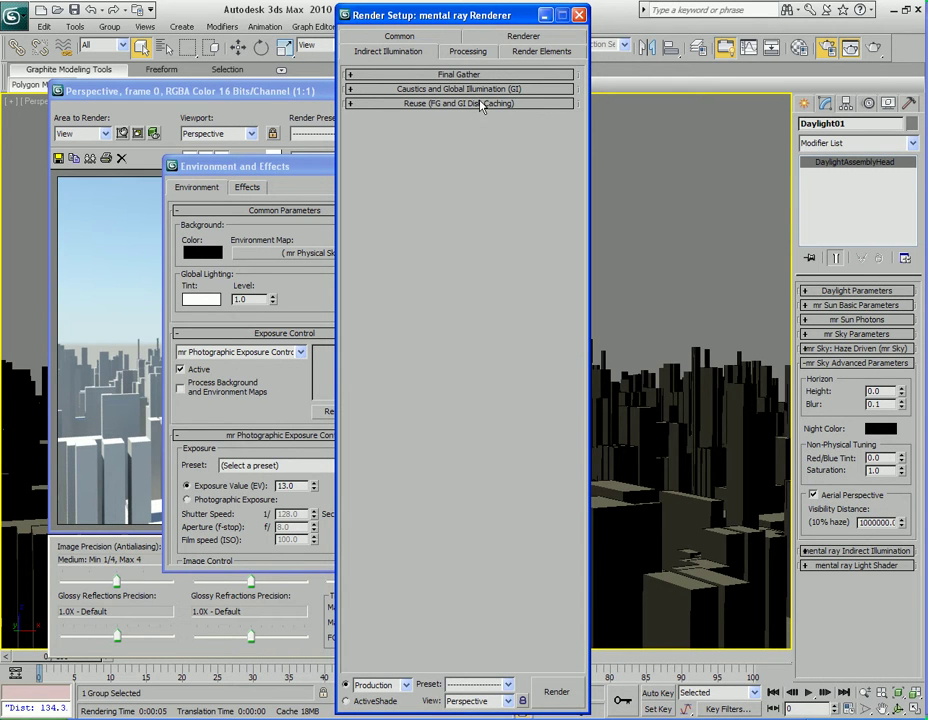
click(489, 37)
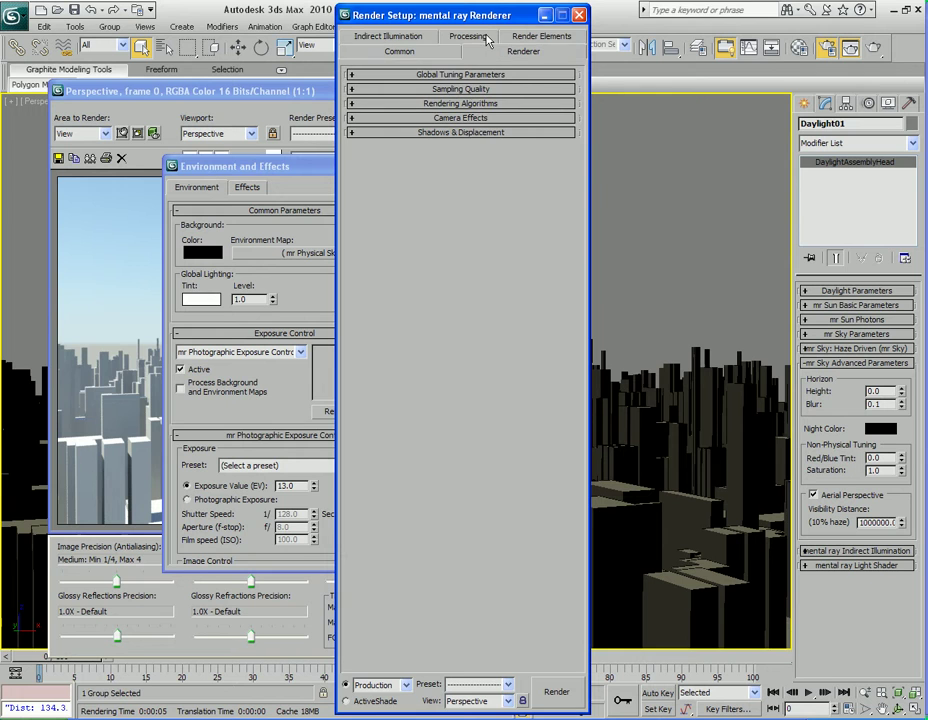
click(469, 119)
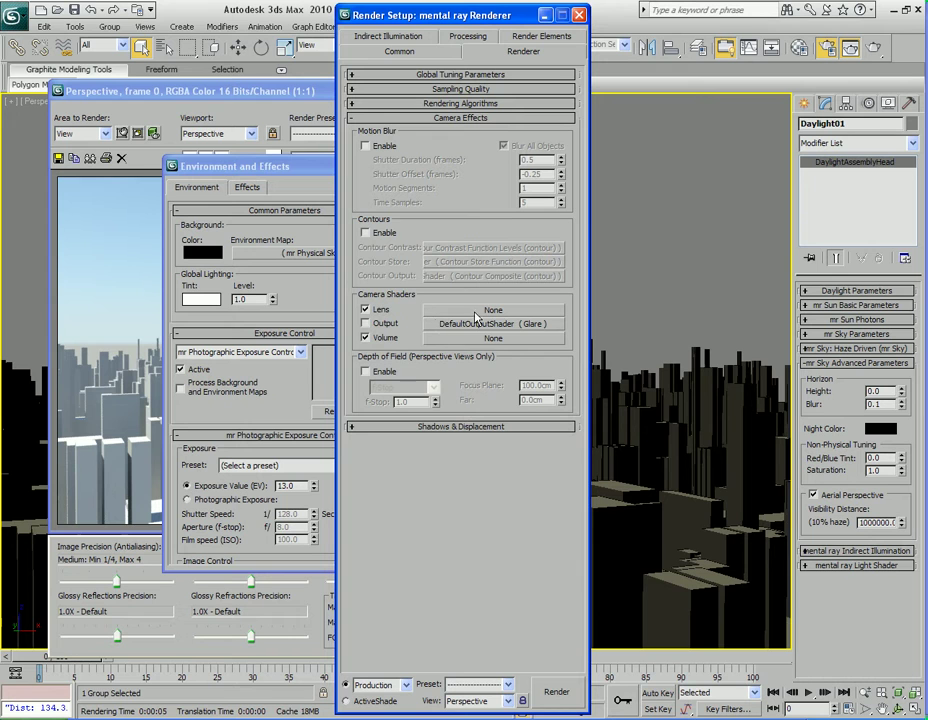
click(365, 310)
drag(434, 14, 593, 14)
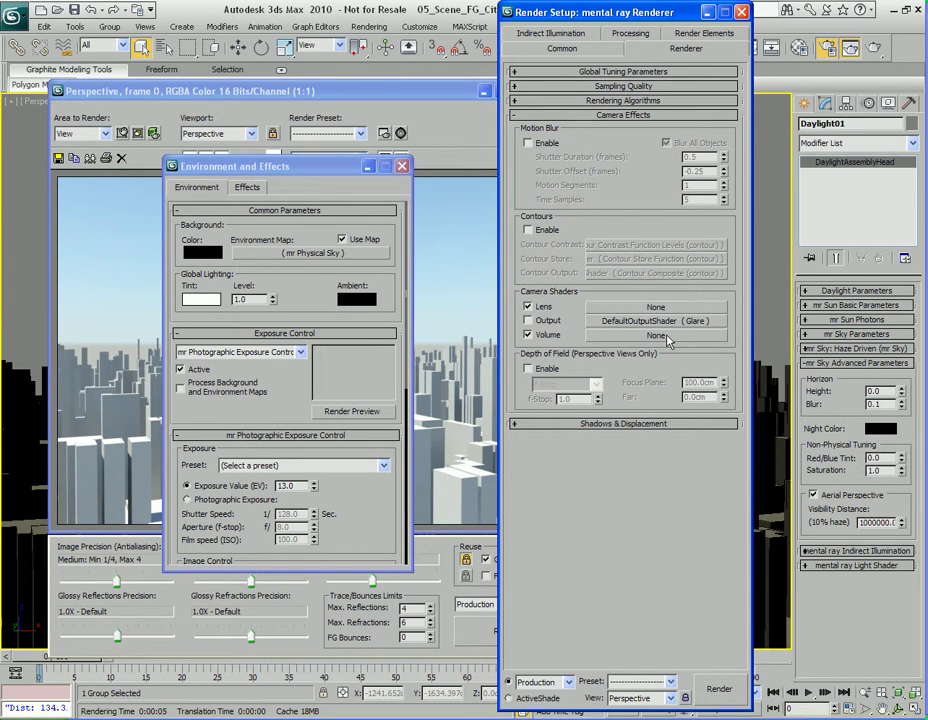
drag(328, 168, 375, 184)
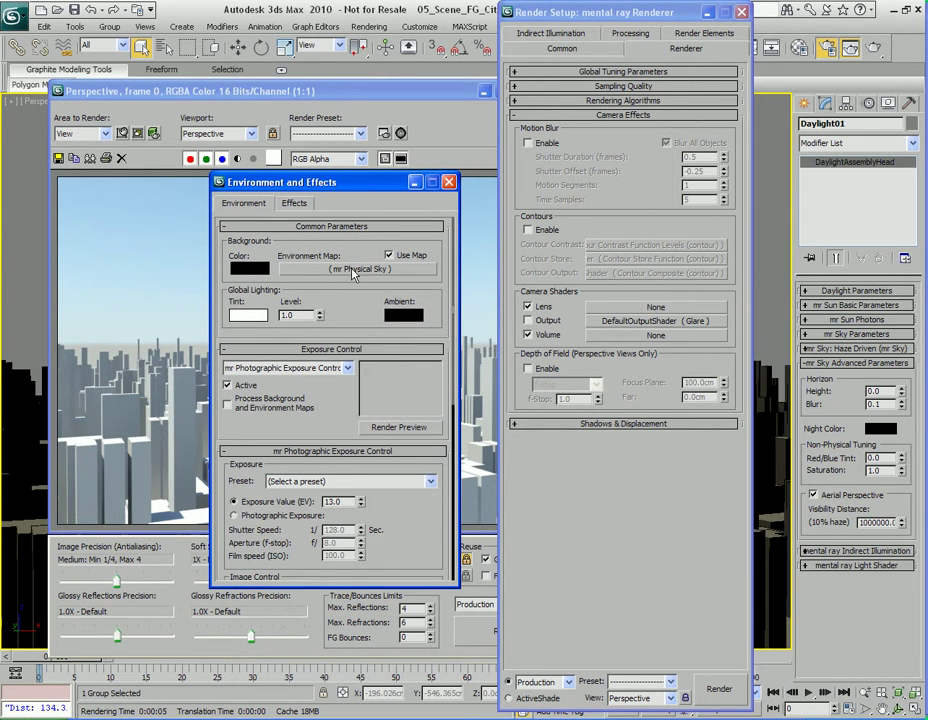
- Assign the mr Physical Sky environment map as an instance to the Volume camera shader, naming it "mr Physical Sky Fog"
drag(354, 274, 655, 341)
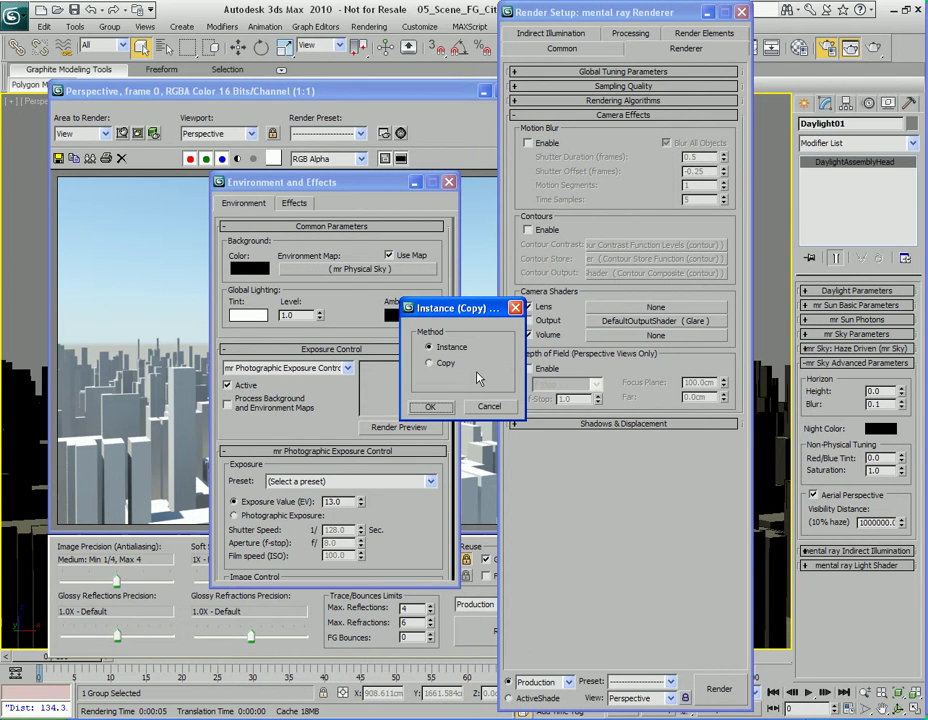
click(445, 360)
click(443, 347)
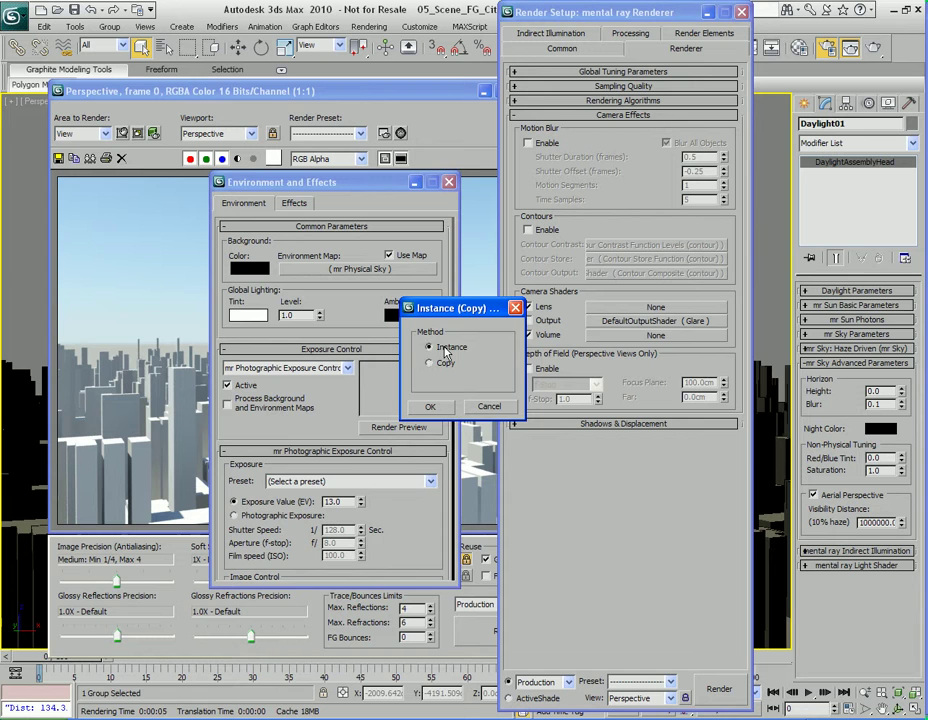
click(432, 407)
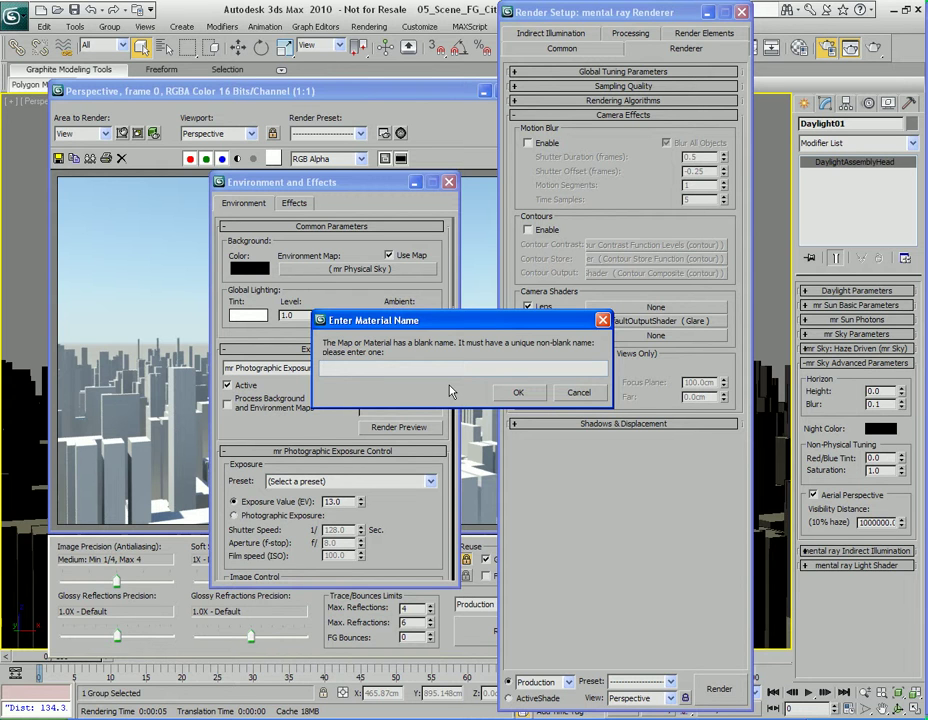
text(mr Physical Sky Fog)
click(514, 392)
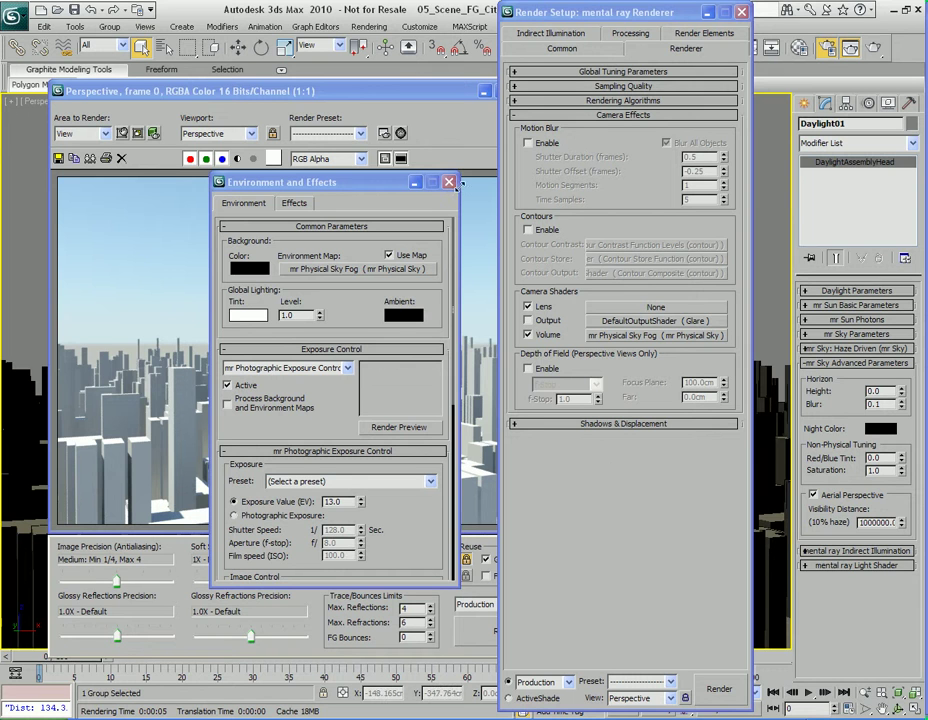
- Close the environment and render settings and render the city with the sky map as volume shader
click(449, 182)
click(741, 13)
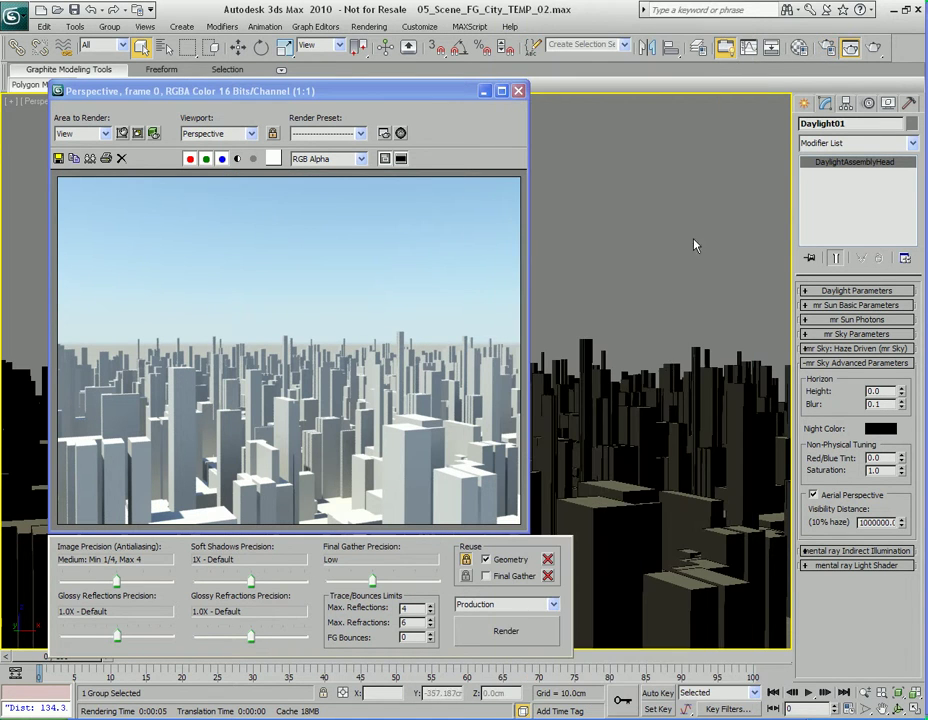
click(512, 634)
- Set the aerial perspective's Visibility Distance to 100 cm and render the city
double_click(856, 523)
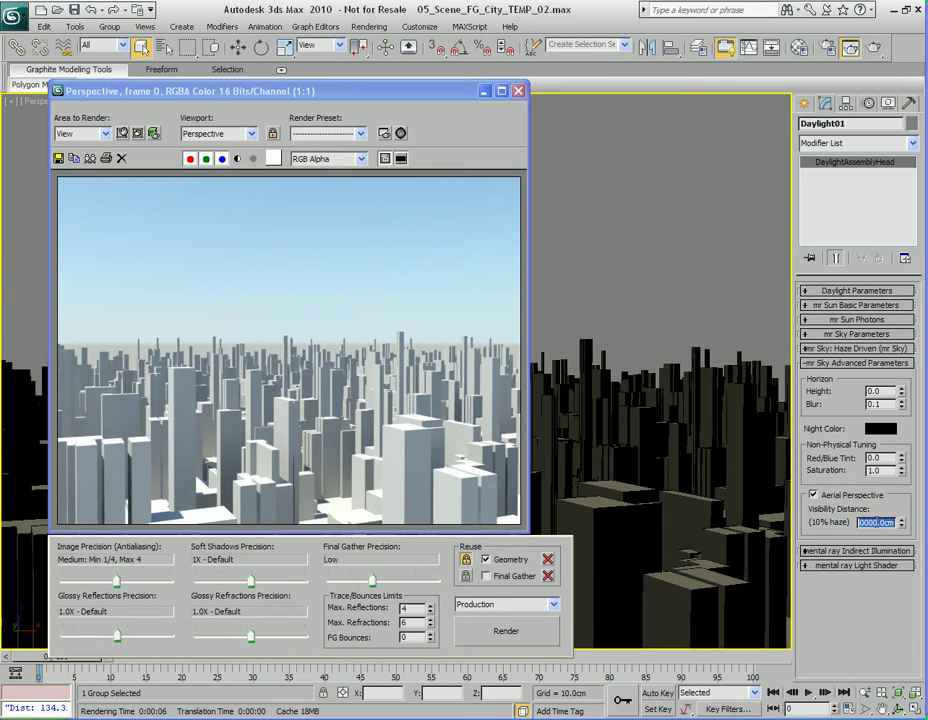
text(100)
key(Return)
click(506, 631)
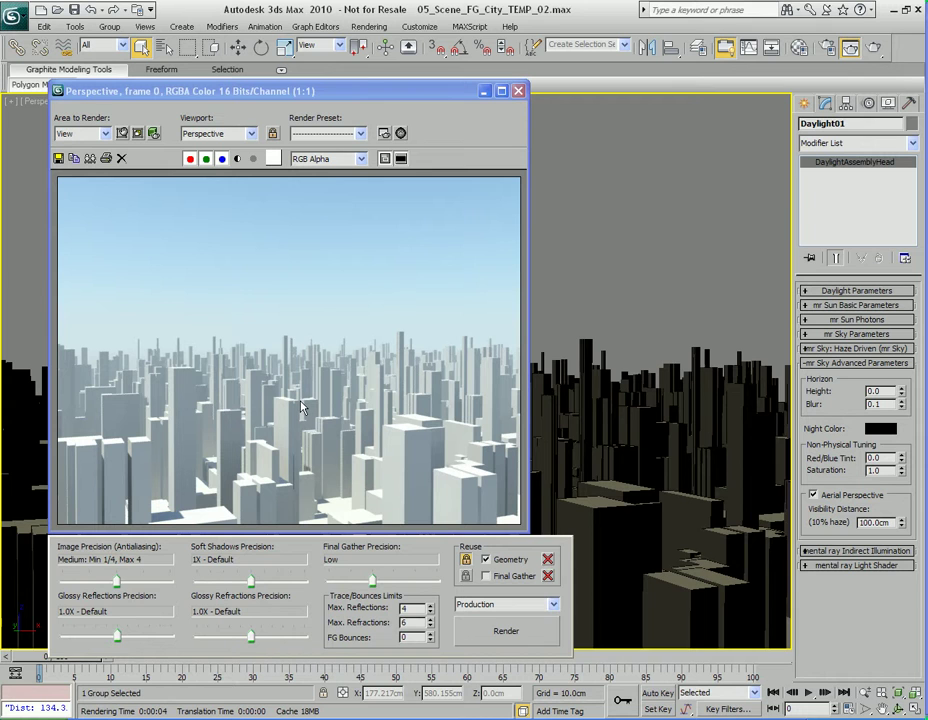
- Set the aerial perspective's Visibility Distance to 10 cm and render the city
click(876, 522)
text(10)
key(Return)
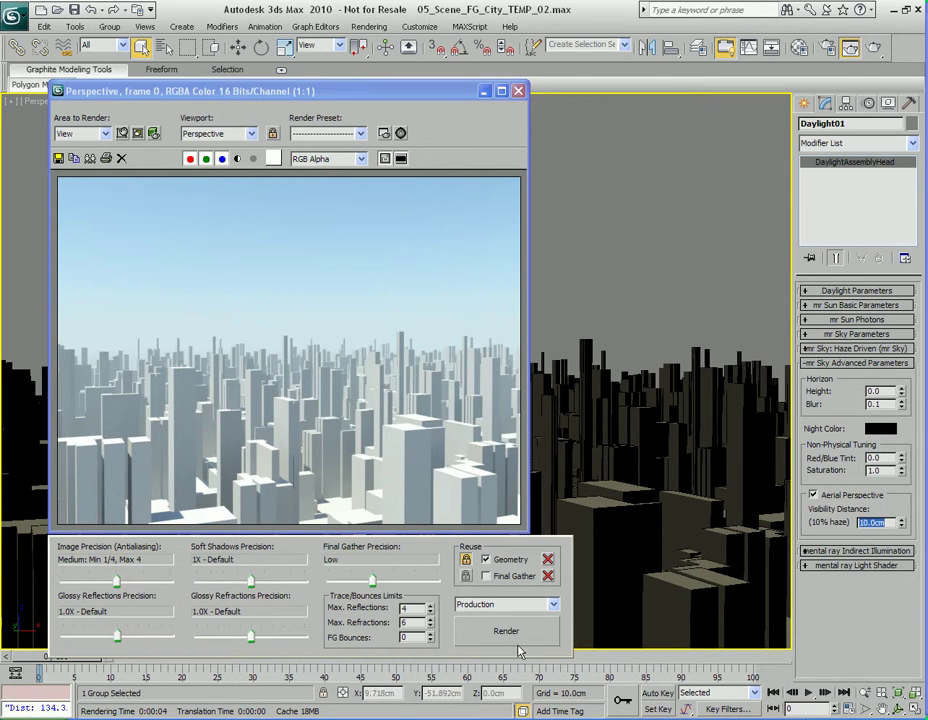
click(514, 636)
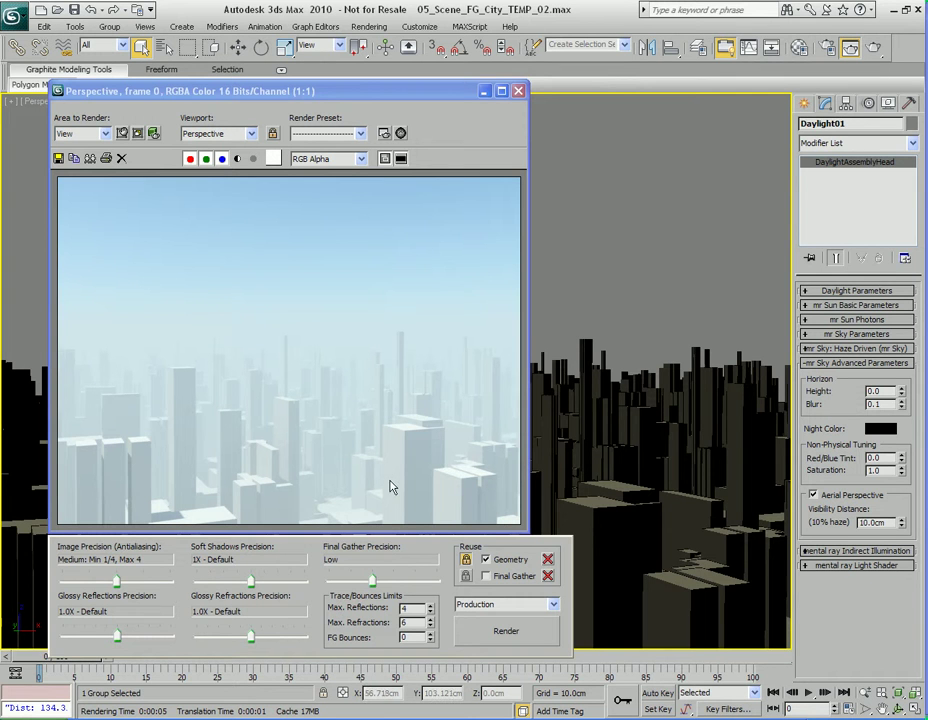
- Set the aerial perspective's Visibility Distance to 20 cm and render the city
double_click(872, 522)
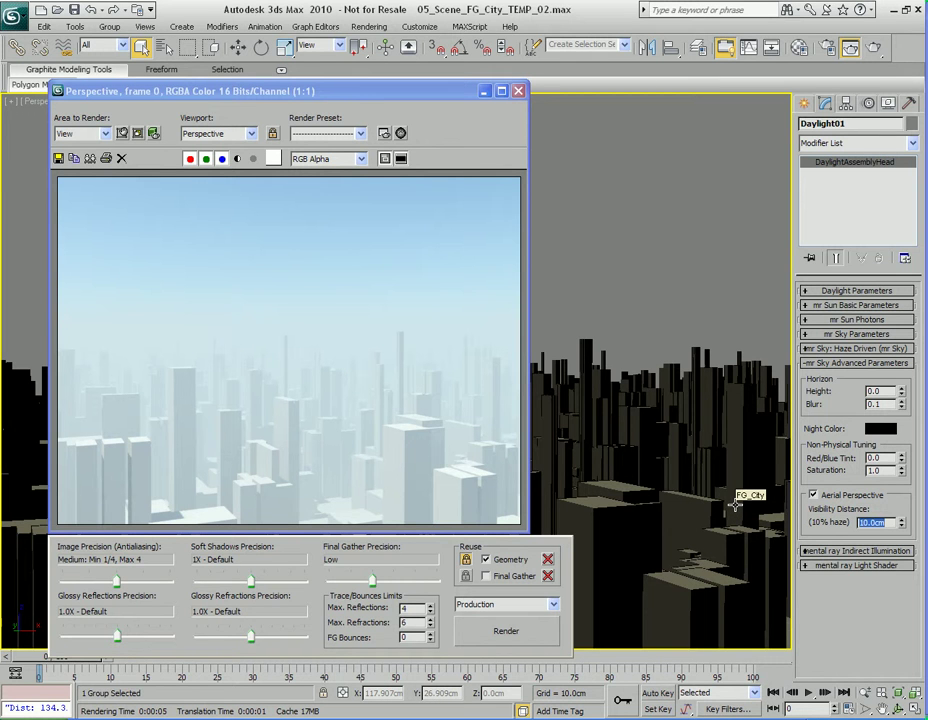
text(20)
key(Return)
click(506, 631)
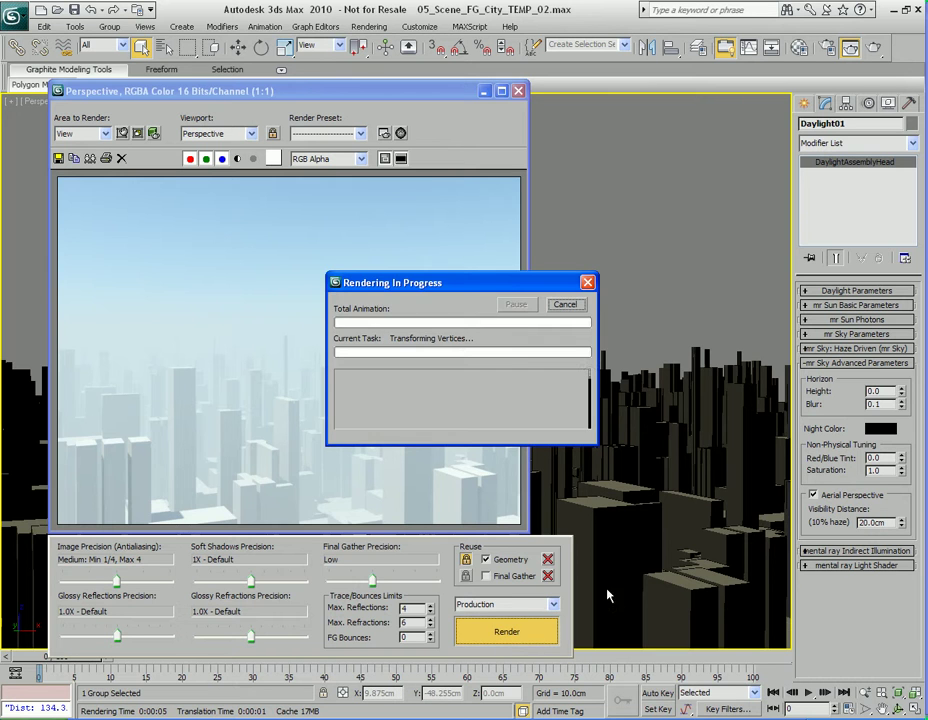